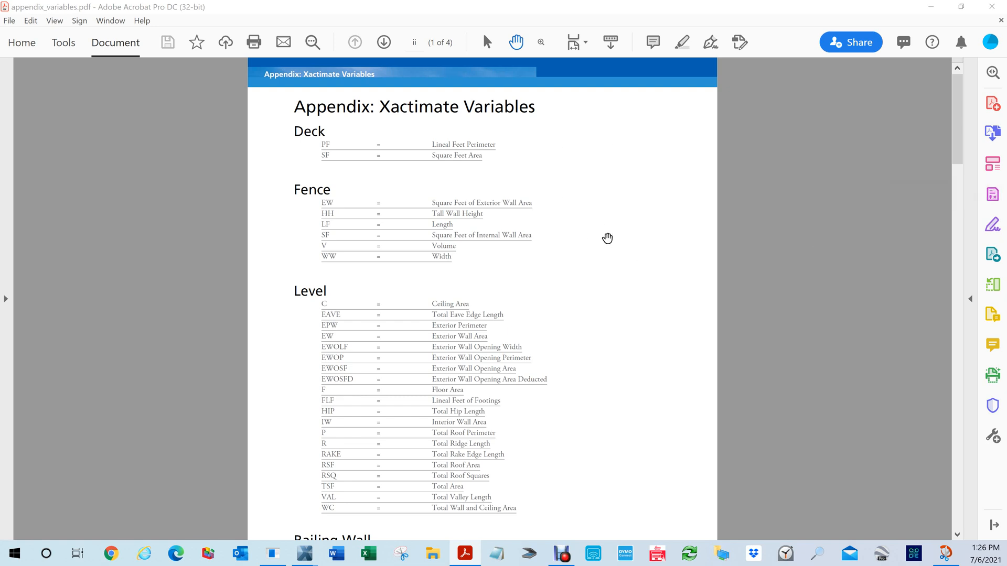
- Read through the Xactimate variables appendix from the Deck section to the Roof Wall section
scroll(601, 232, "up", 2)
scroll(617, 237, "up", 3)
scroll(618, 236, "up", 1)
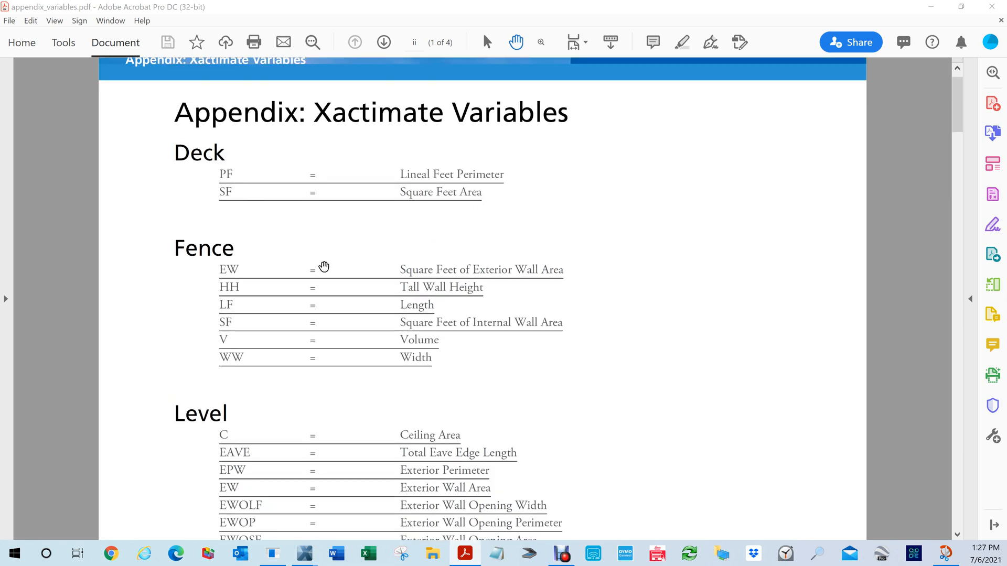
scroll(324, 266, "down", 6)
scroll(350, 281, "down", 15)
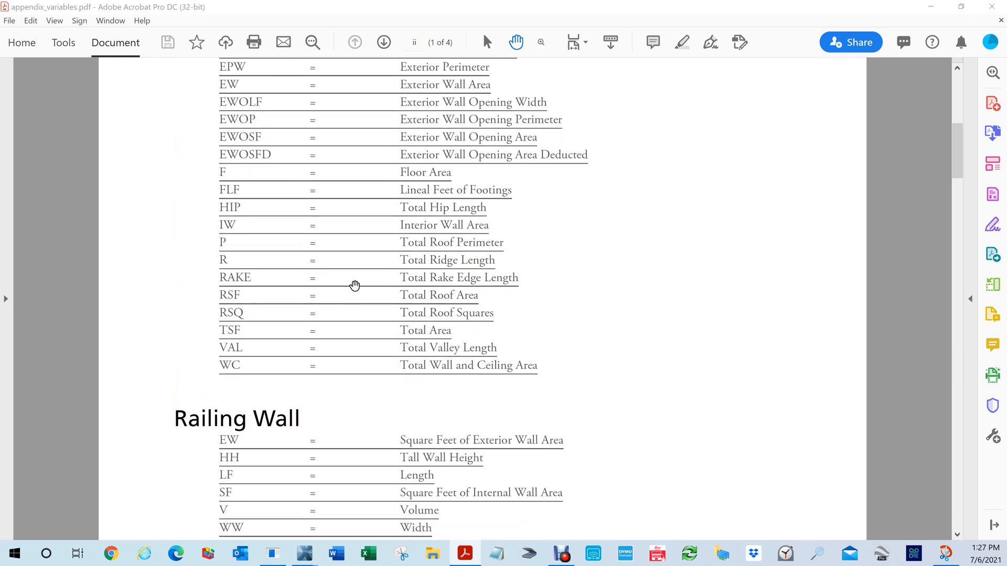
scroll(354, 285, "down", 15)
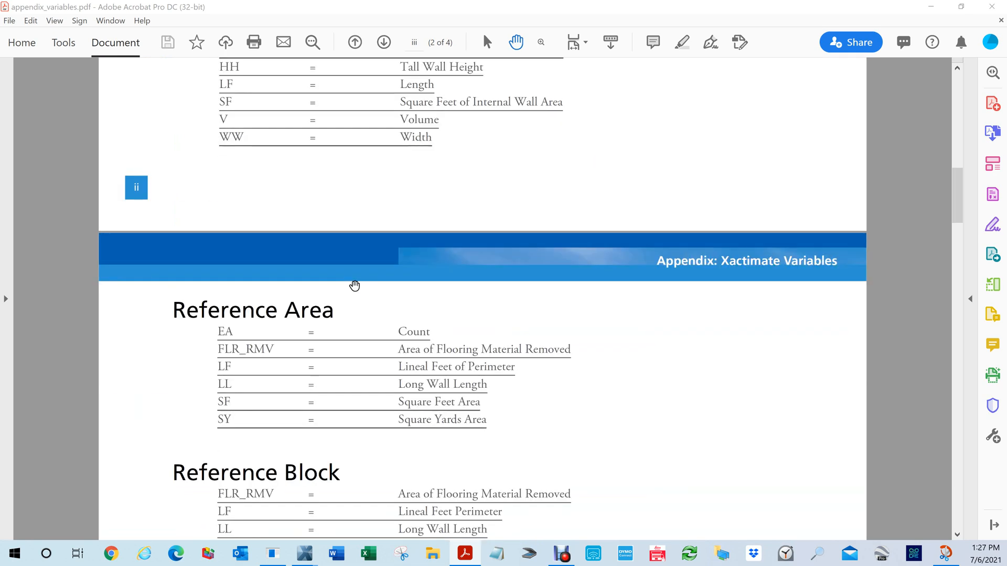
scroll(355, 285, "down", 13)
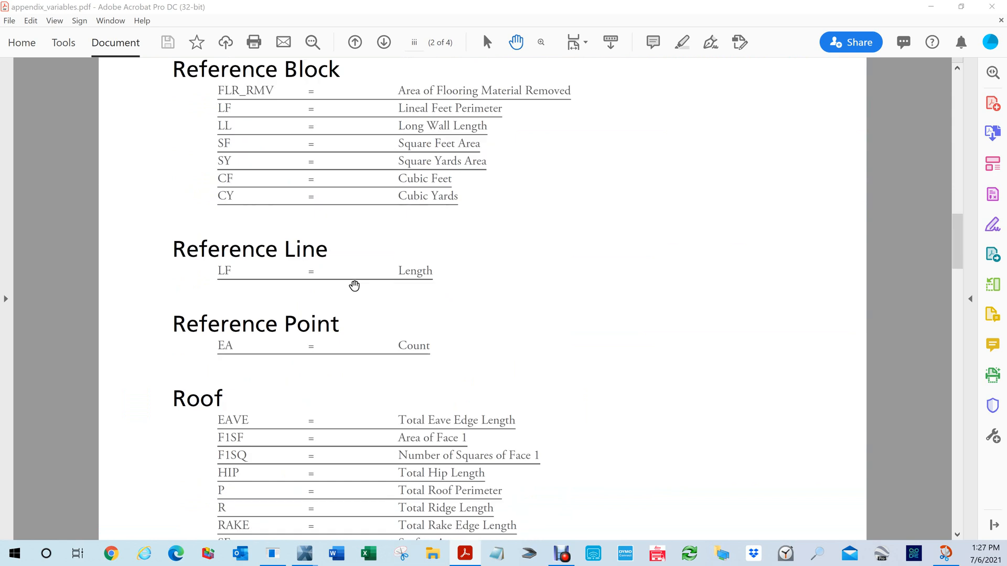
scroll(355, 285, "down", 4)
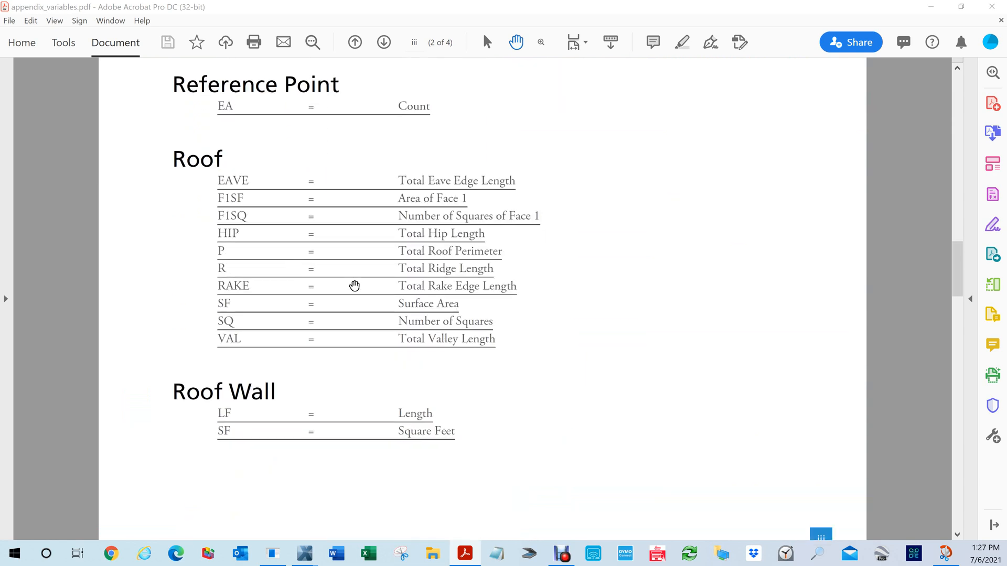
scroll(355, 285, "down", 1)
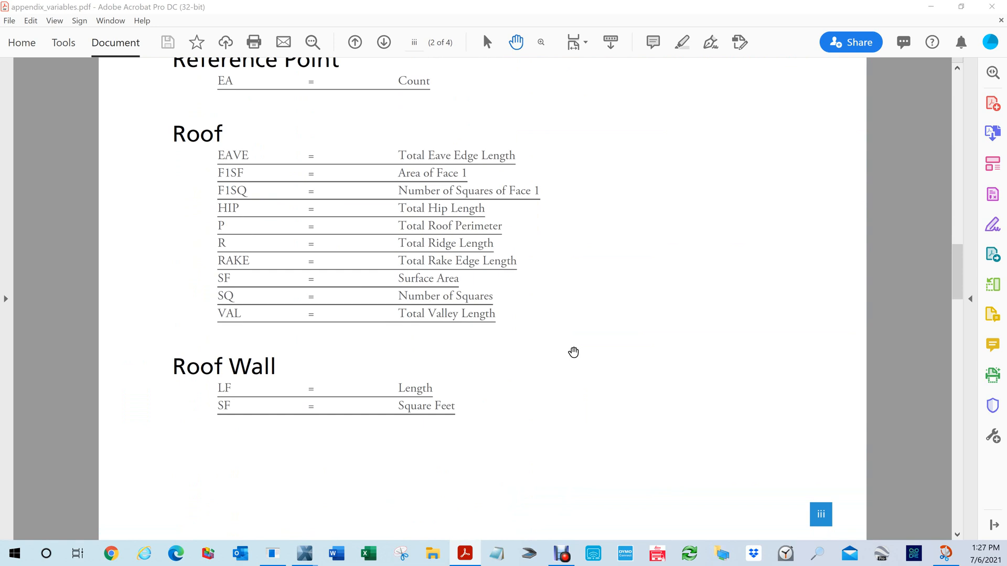
- Examine the Roof variables and their descriptions up close, and return to the beginning of the appendix
scroll(574, 354, "up", 3)
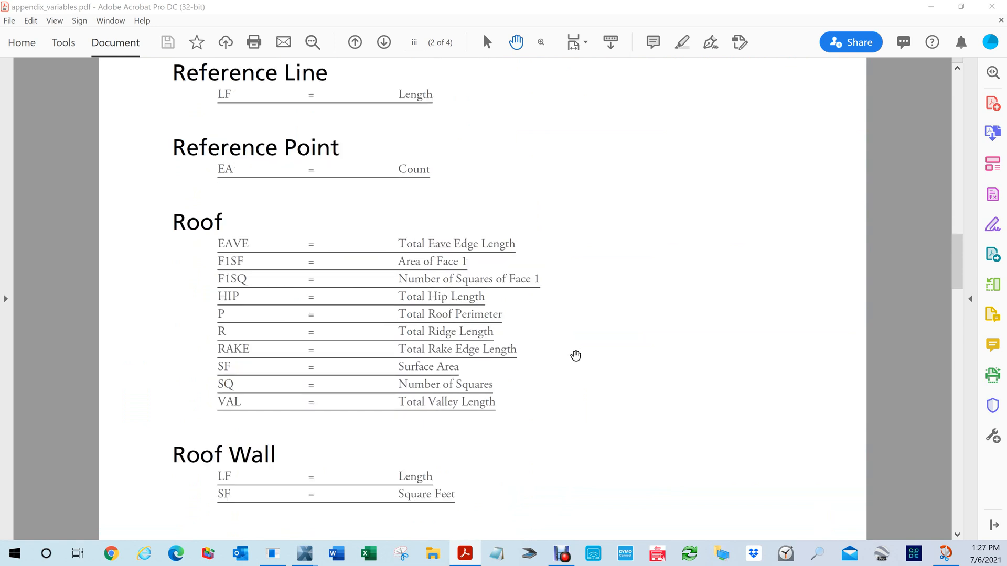
scroll(575, 356, "up", 3)
scroll(575, 356, "up", 1)
scroll(576, 356, "down", 4)
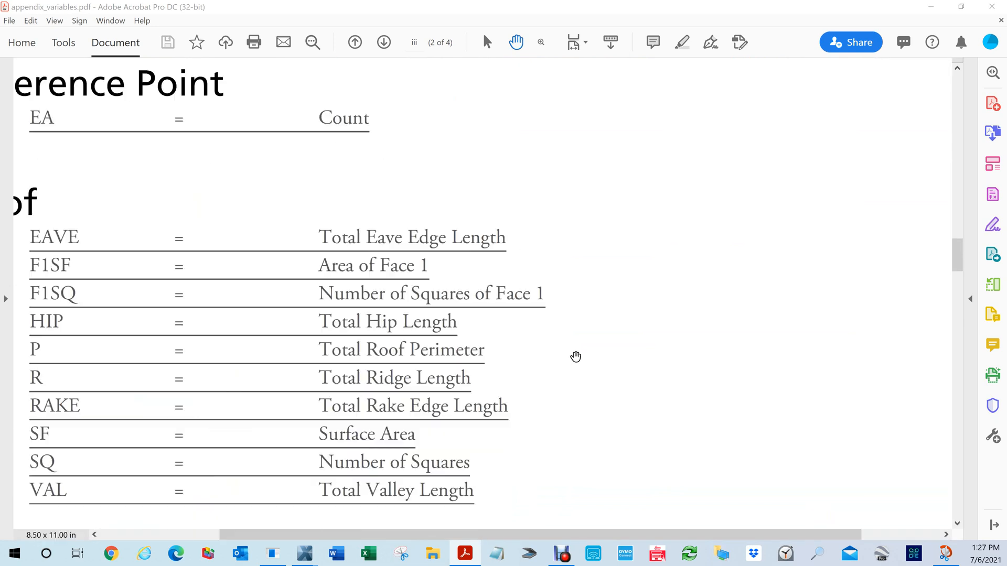
scroll(575, 356, "up", 2)
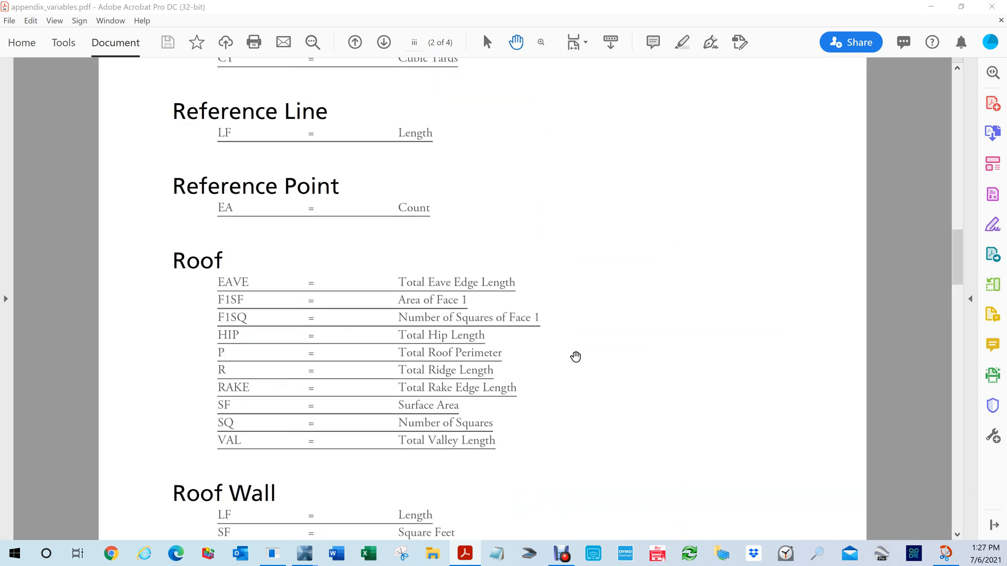
scroll(576, 356, "up", 2)
scroll(575, 357, "up", 10)
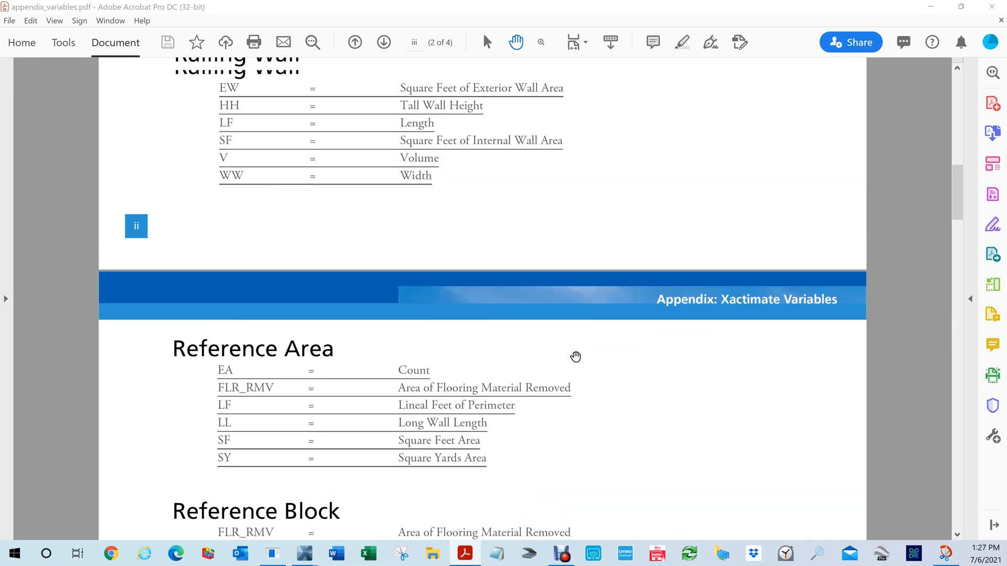
scroll(575, 356, "up", 10)
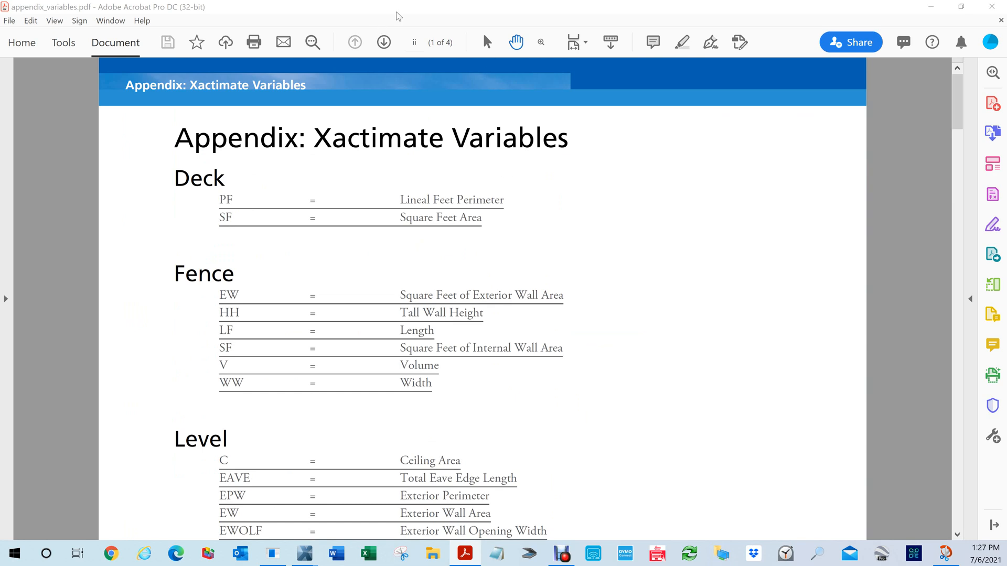
- Switch to the VARIABLES estimate in Xactimate and open the properties of Room1 in the sketch
mouse_move(405, 9)
left_mouse_down()
mouse_move(452, 147)
mouse_move(470, 0)
mouse_move(427, 0)
left_mouse_up()
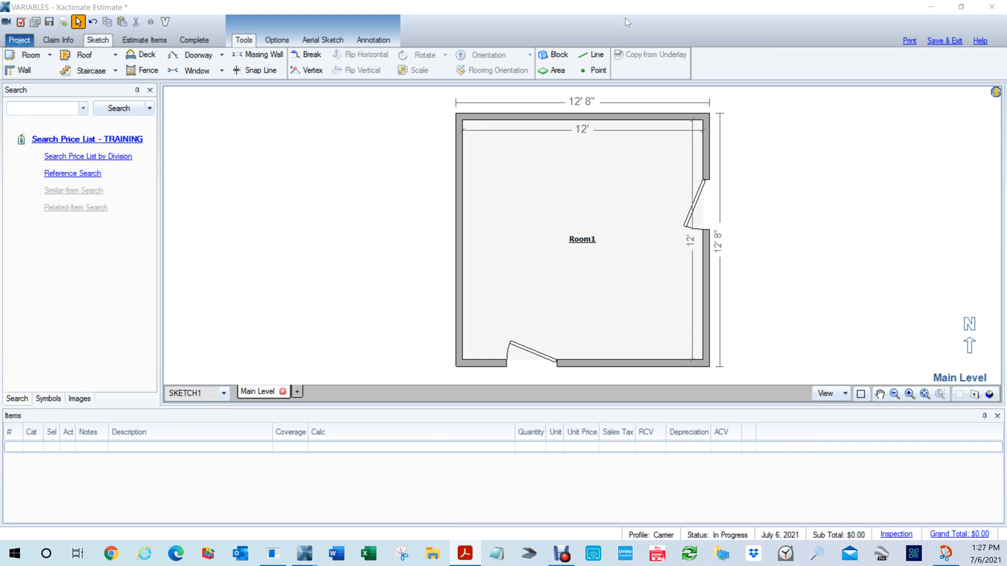
scroll(793, 236, "down", 1)
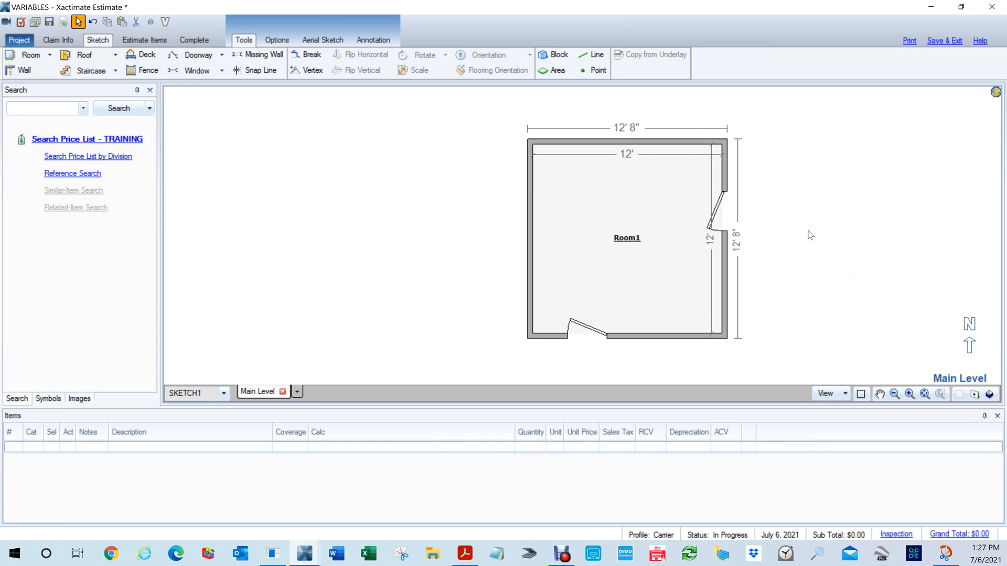
key("d")
left_click_drag(813, 233, 686, 215)
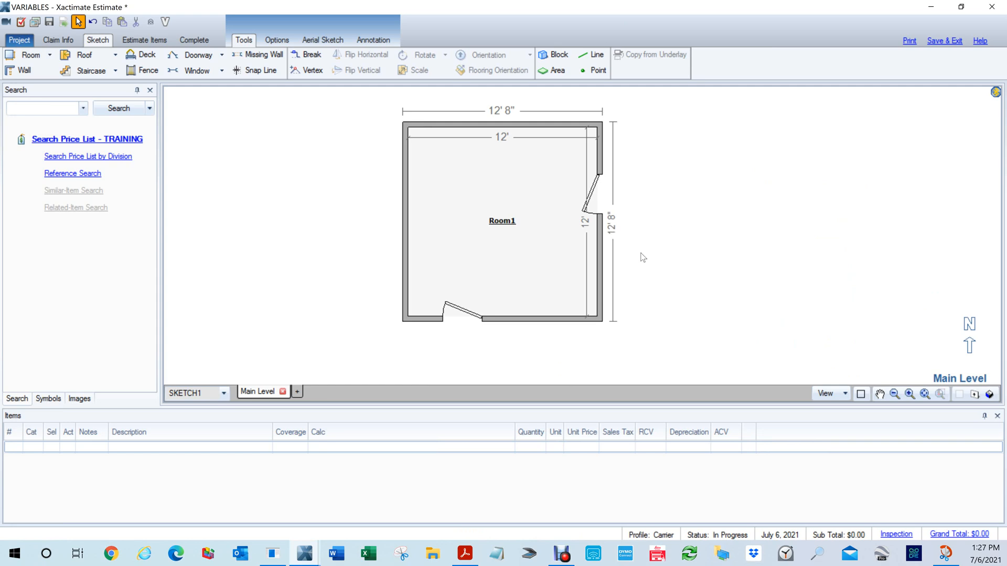
left_click(521, 193)
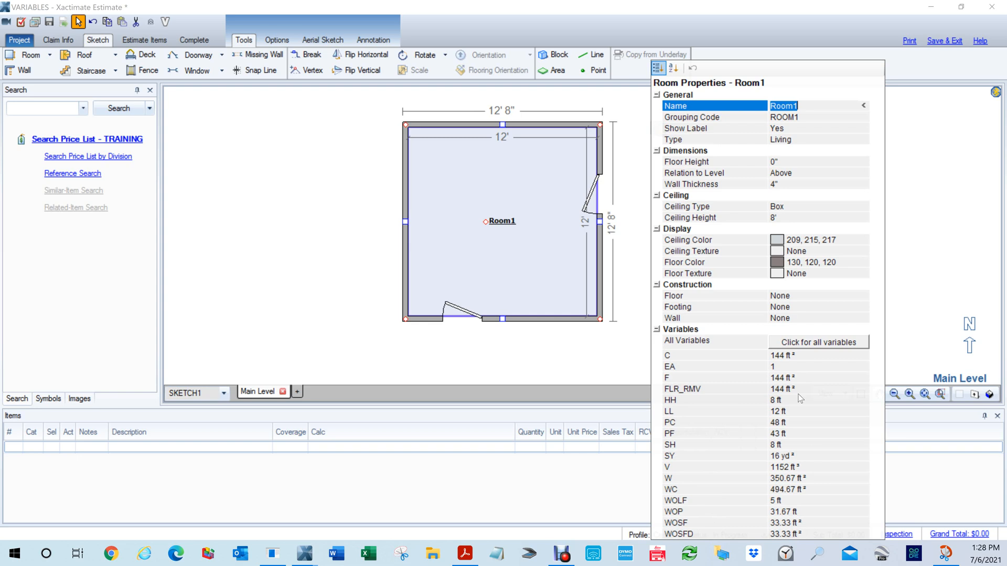
- Examine the complete list of Room1's variables, including Other Variables, and close the list and the room properties
left_click(809, 346)
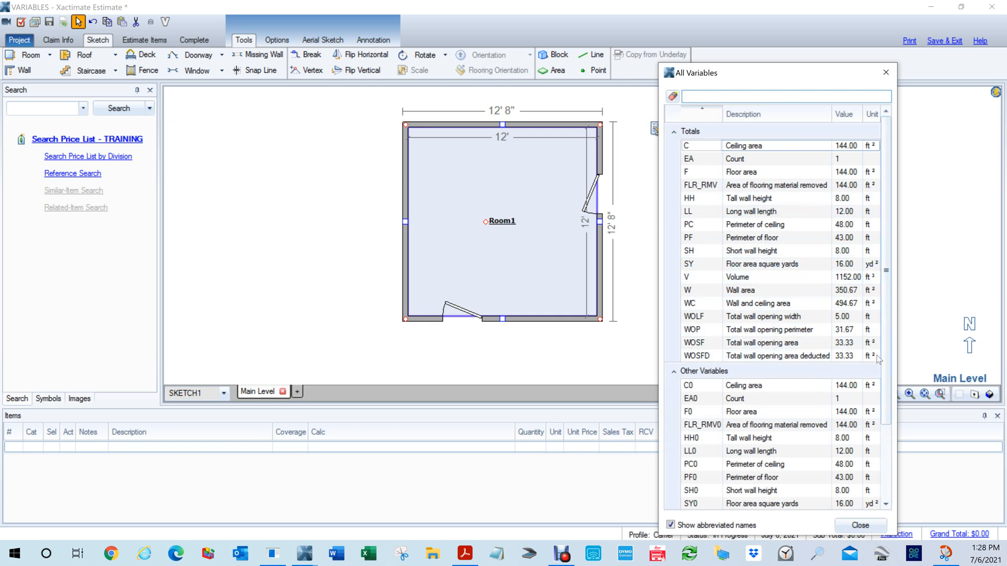
scroll(889, 367, "down", 2)
scroll(895, 426, "down", 1)
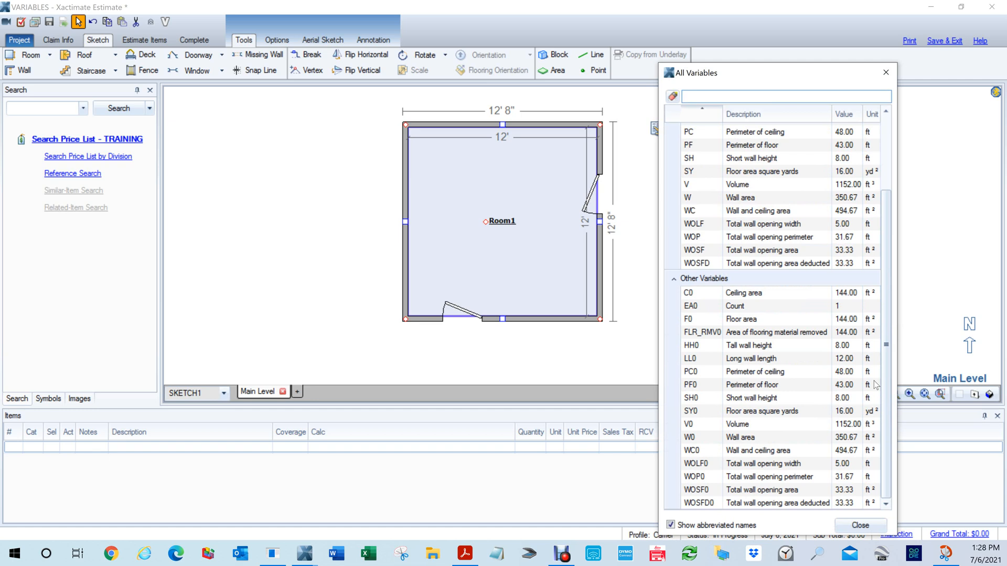
left_click(886, 72)
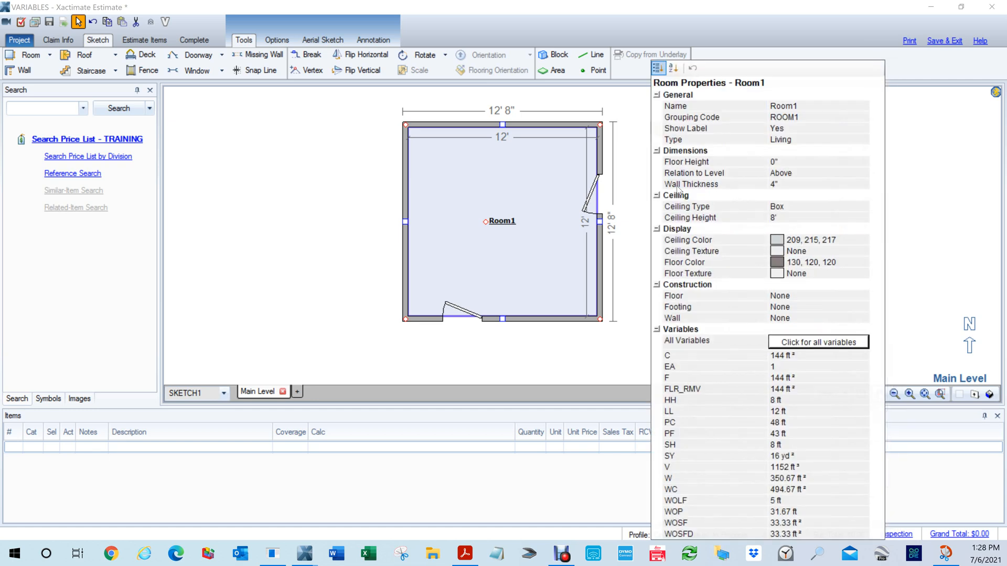
left_click(627, 131)
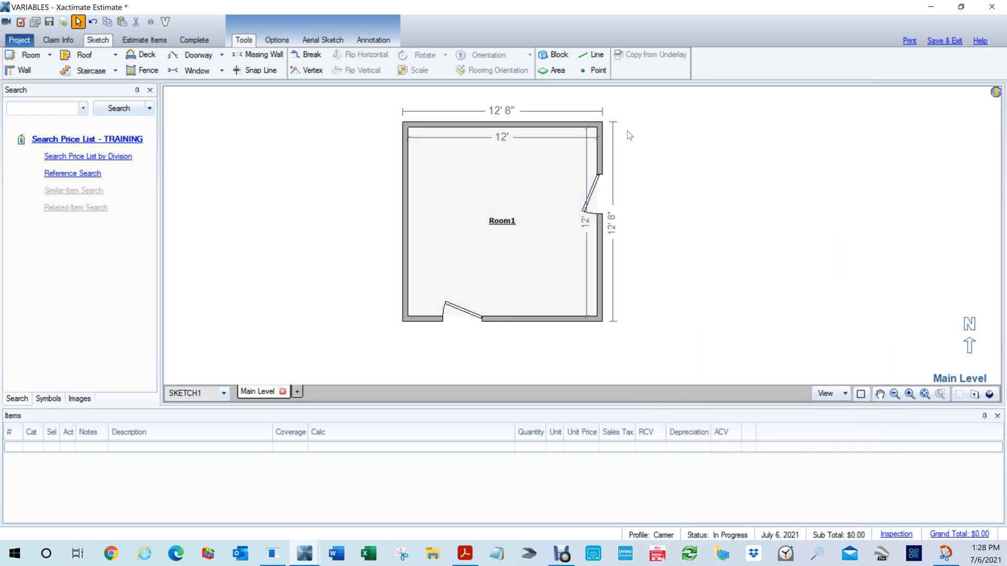
- Open Room1's properties several times to view its variables, closing them each time
left_click(547, 195)
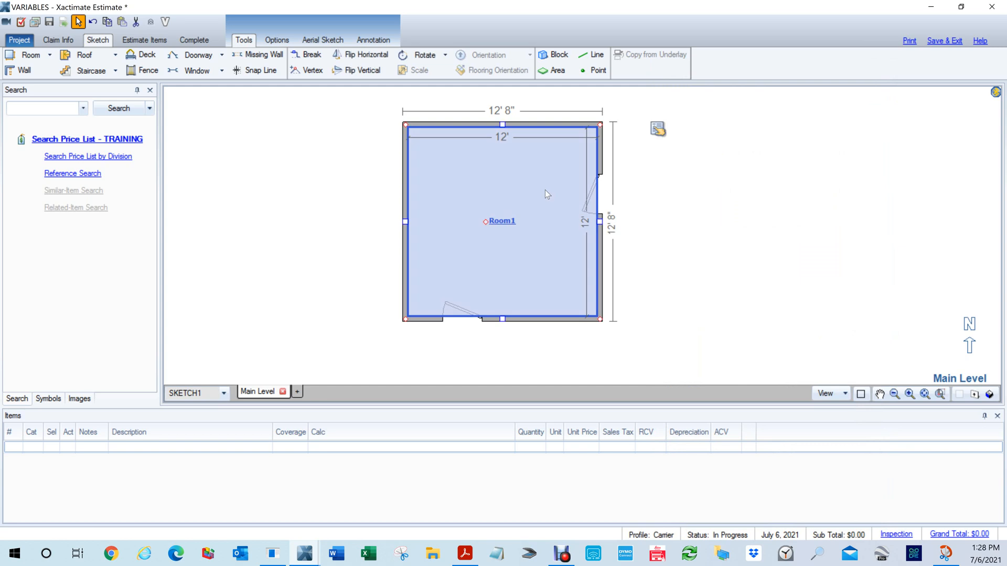
double_click(546, 191)
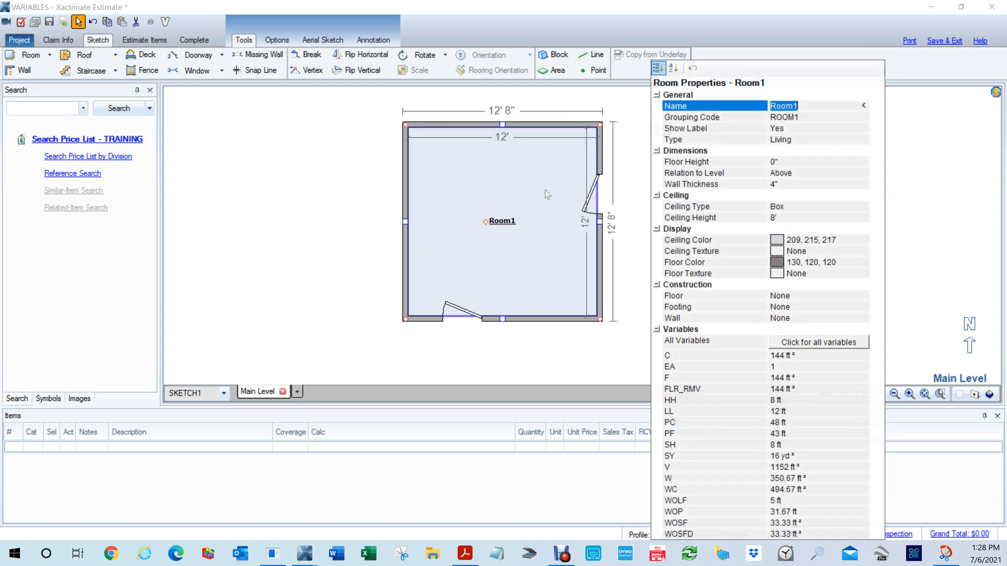
left_click(315, 247)
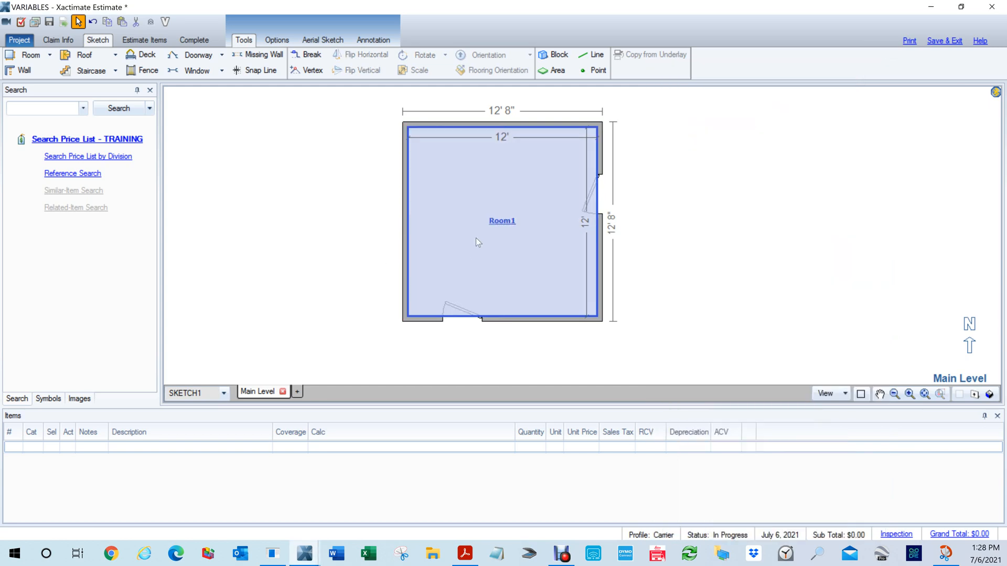
left_click(497, 225)
mouse_move(659, 129)
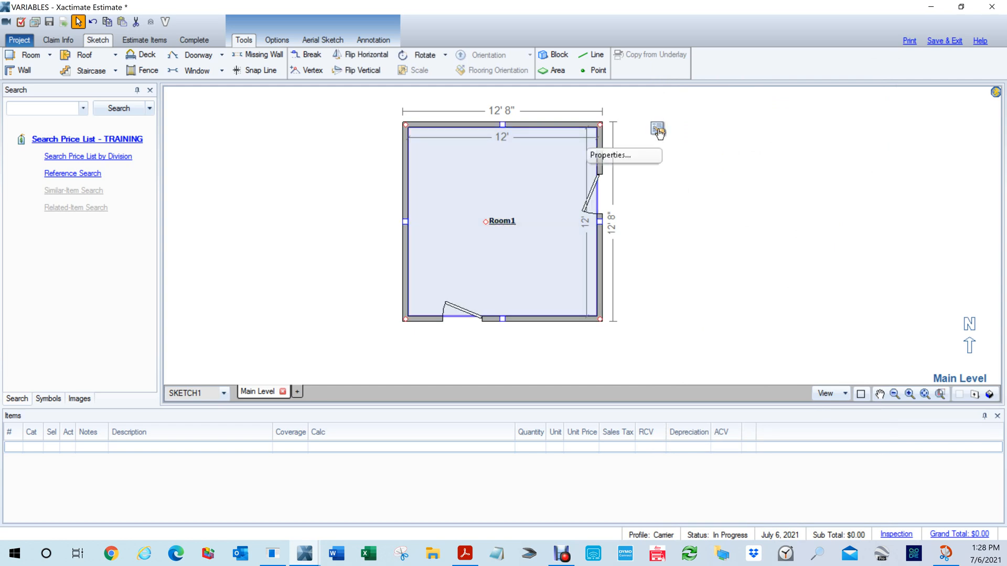
left_click(658, 129)
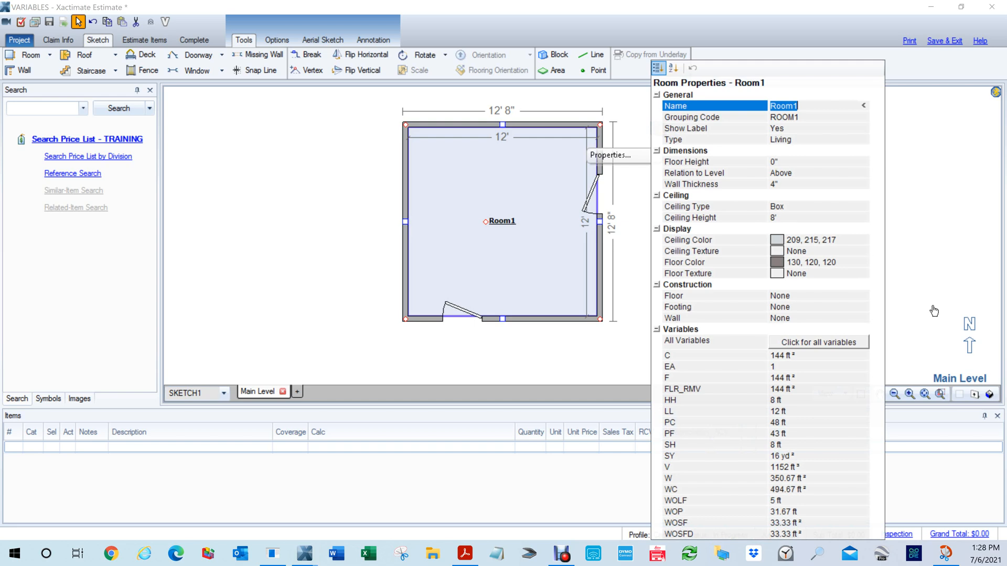
left_click(347, 211)
left_click(530, 229)
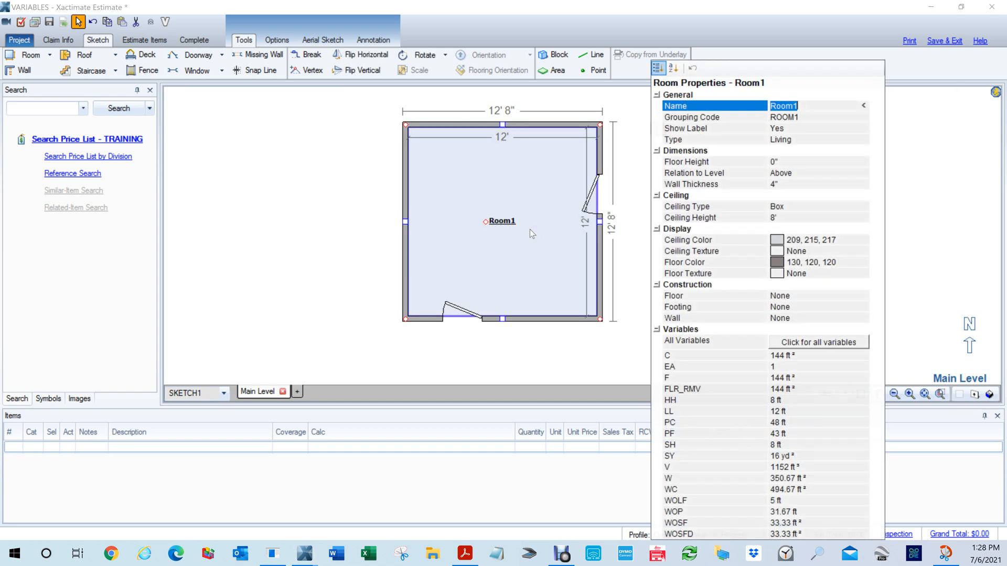
left_click(366, 216)
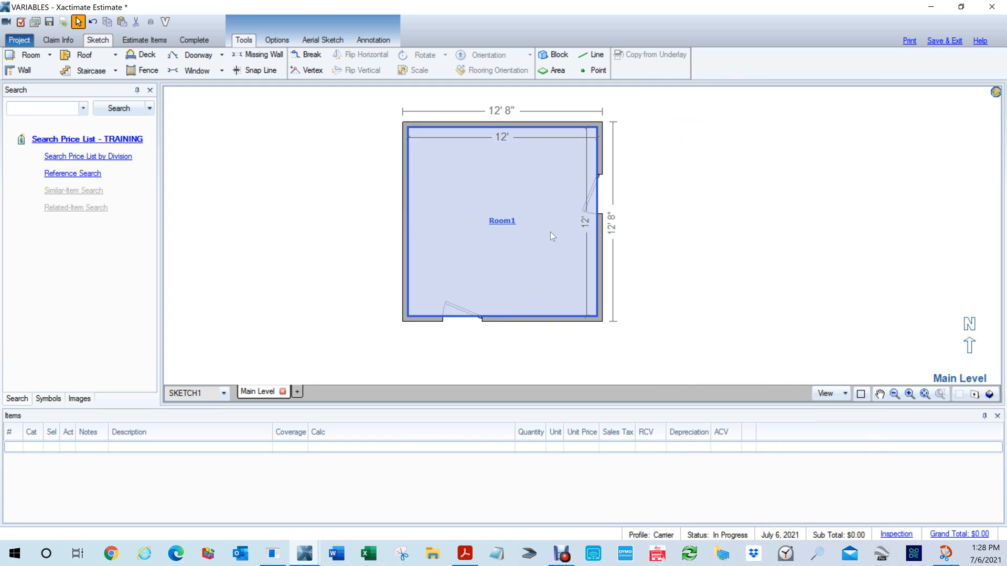
left_click(525, 211)
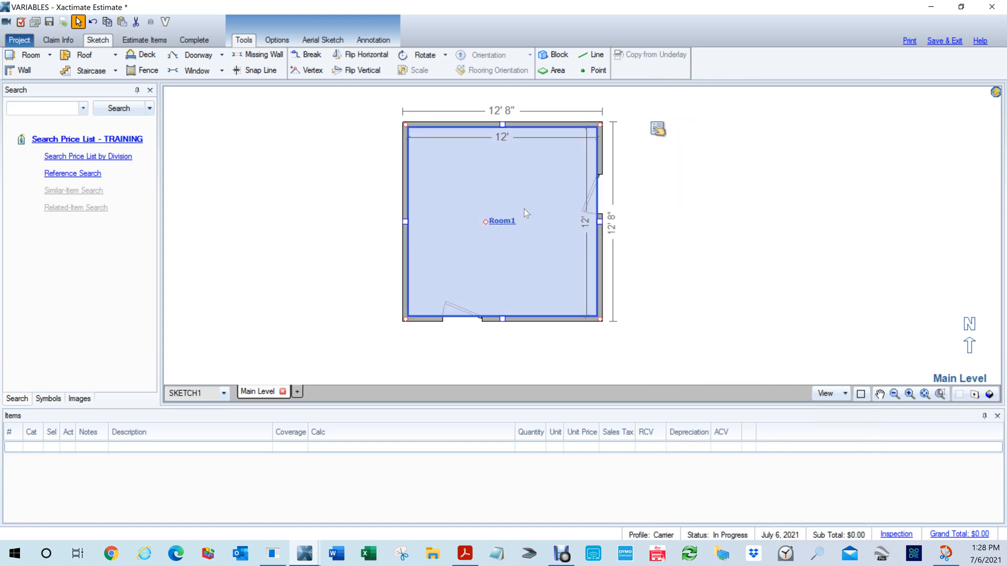
double_click(524, 209)
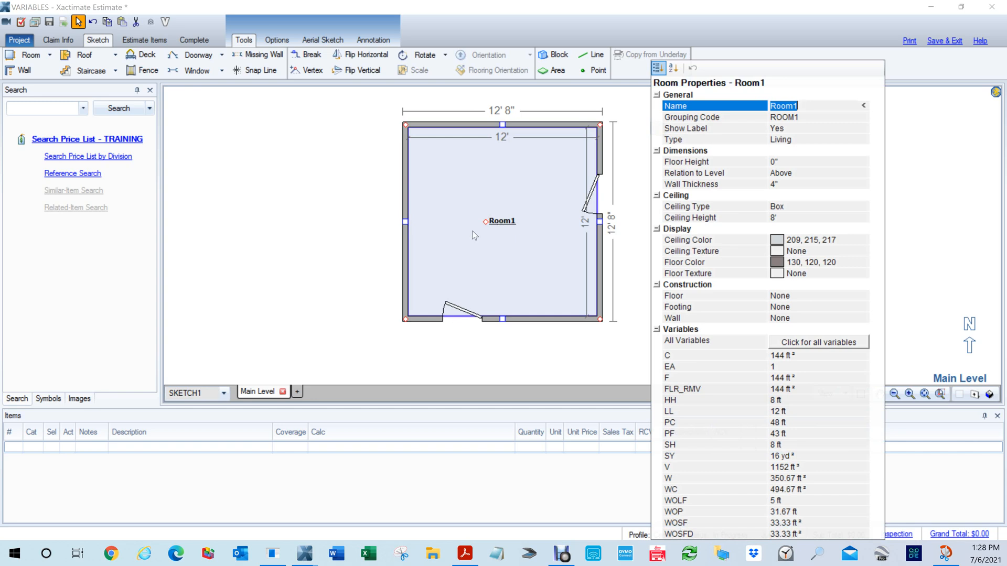
left_click(329, 222)
- Open the LEVEL3CERTIFICATIO-1 project from the recent projects in Xactimate and display its sketch
key("alt+Tab")
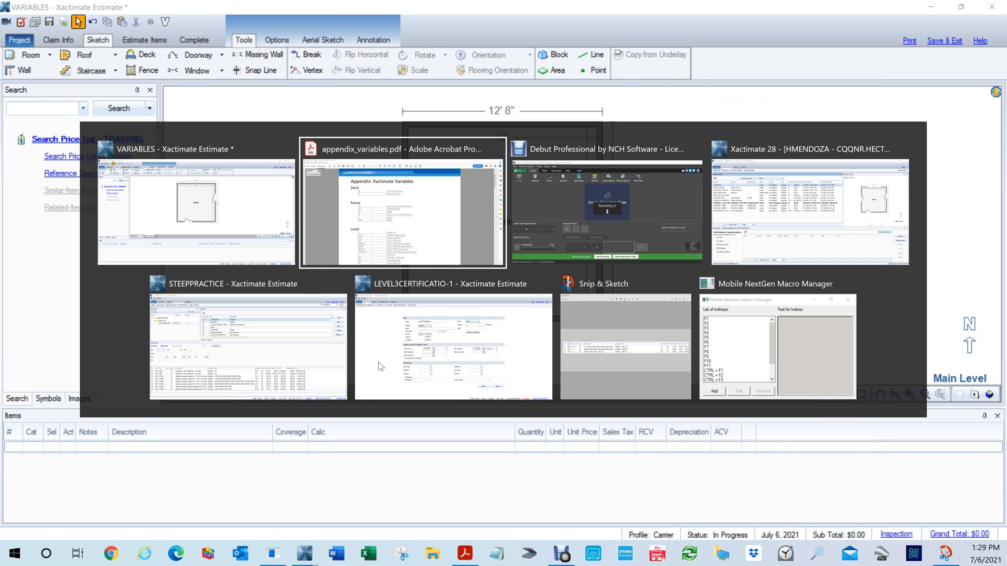
key("alt+Tab")
key("alt+Tab")
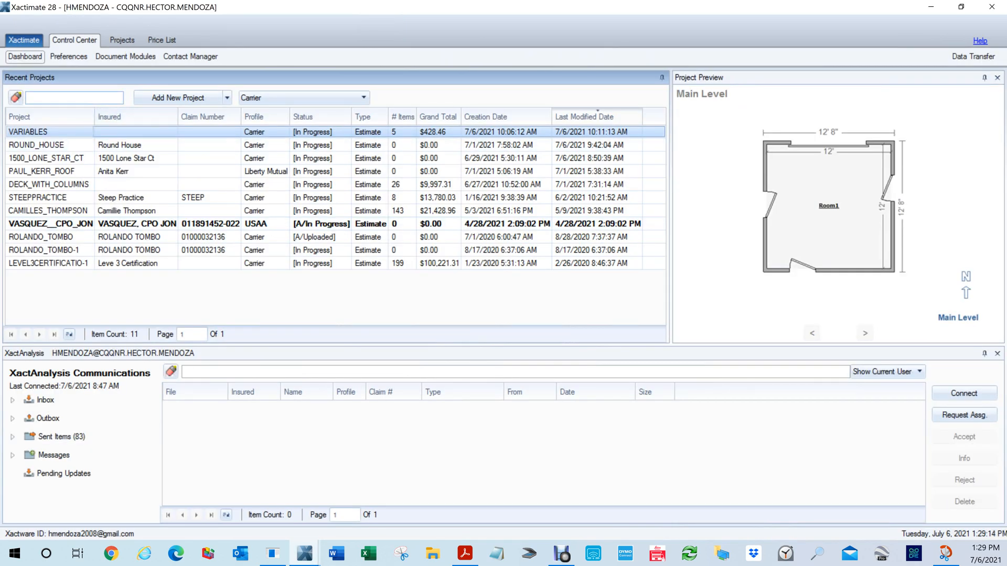
double_click(47, 263)
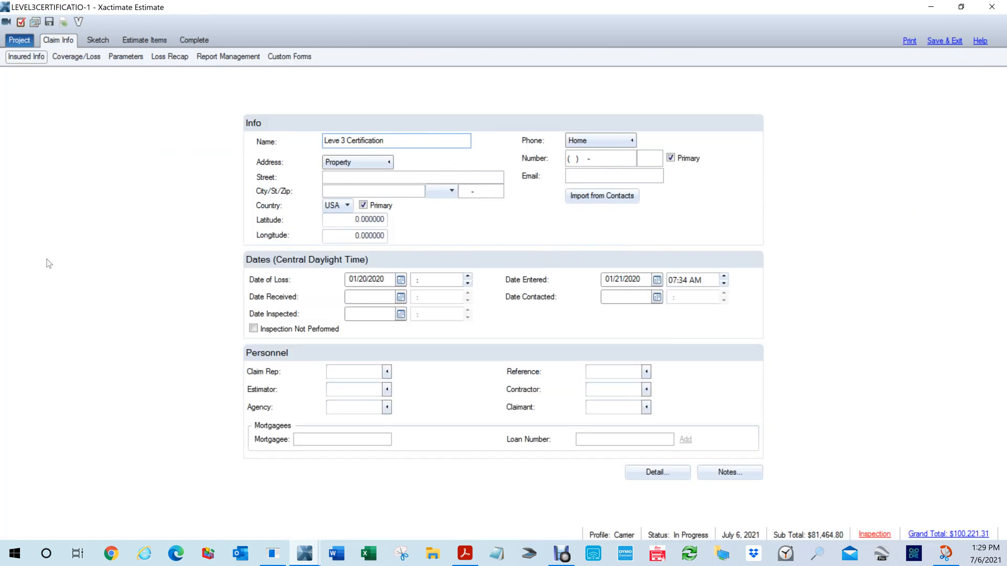
left_click(97, 40)
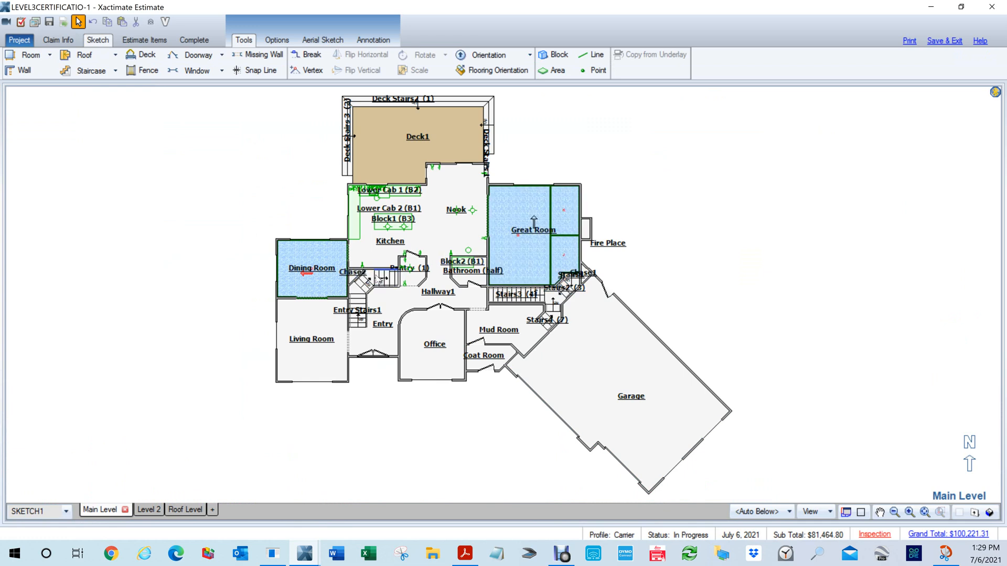
- View the room properties and variables of Chase2 beside the Dining Room, and close them
left_click(353, 275)
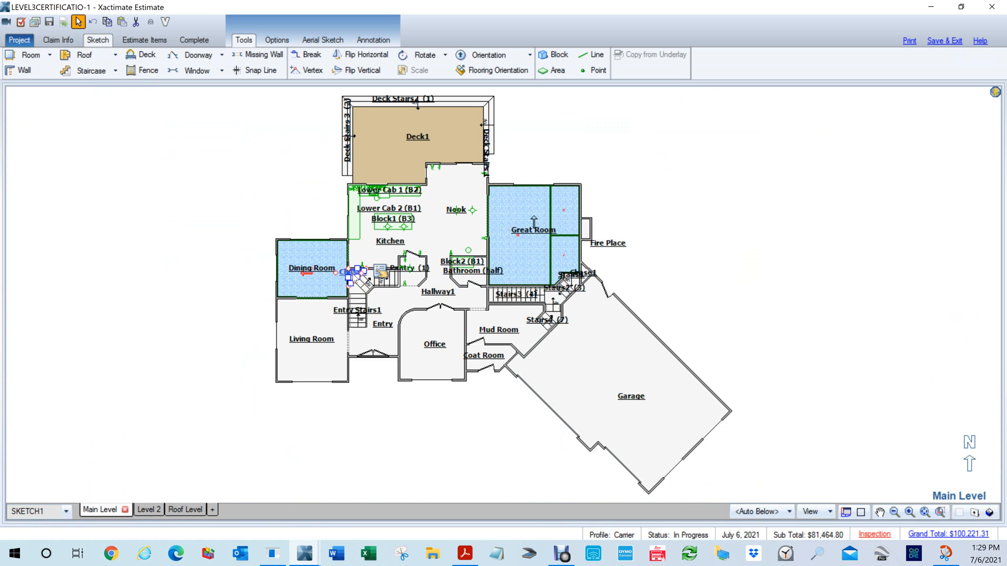
left_click(381, 272)
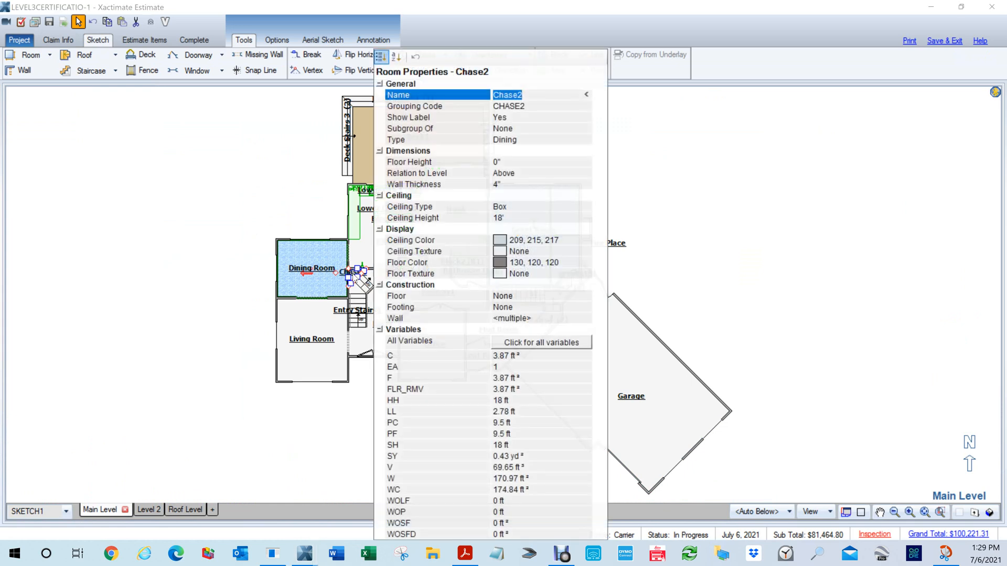
left_click(673, 275)
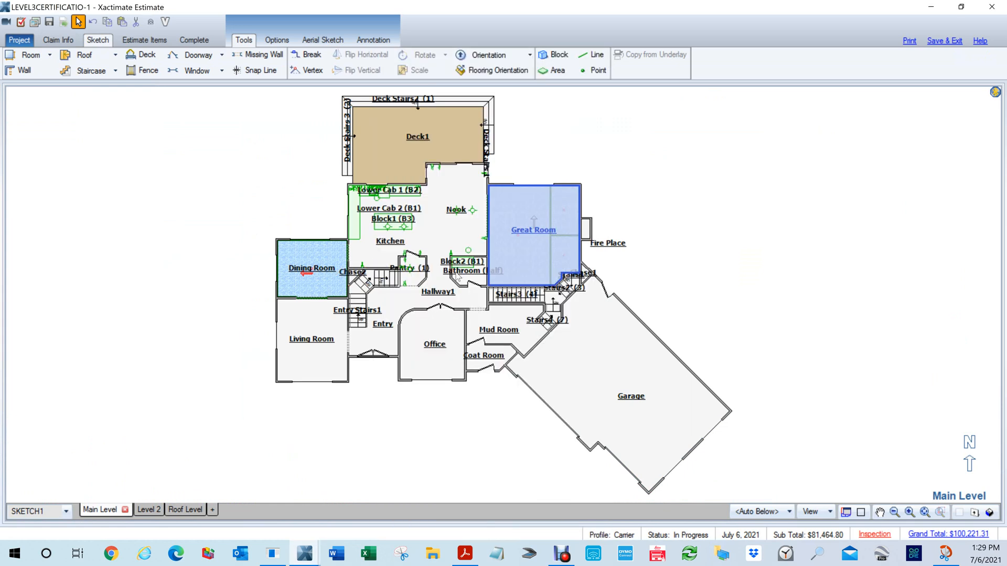
- Reopen Chase2's room properties in the sketch to look over its variables, and close them again
left_click(354, 277)
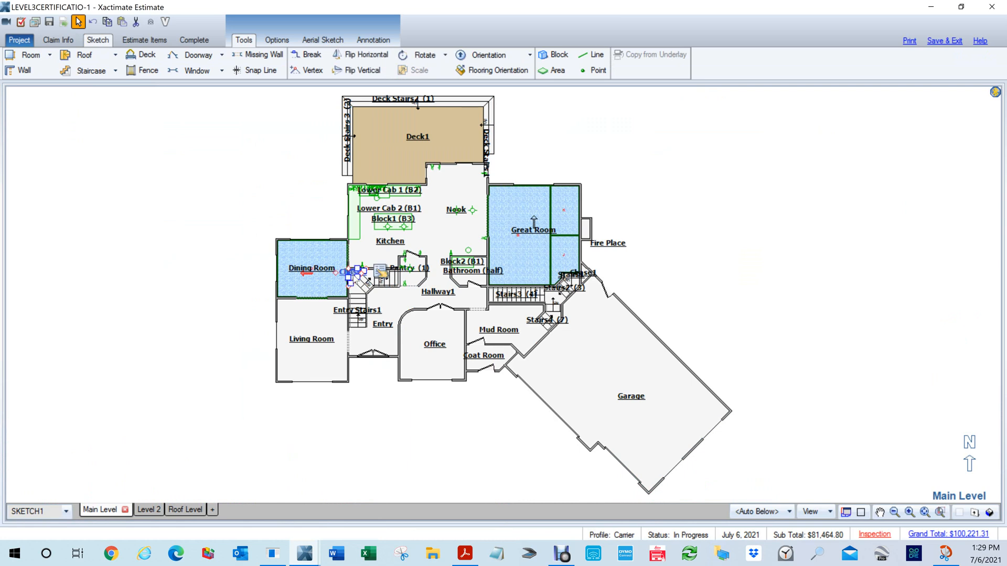
double_click(354, 277)
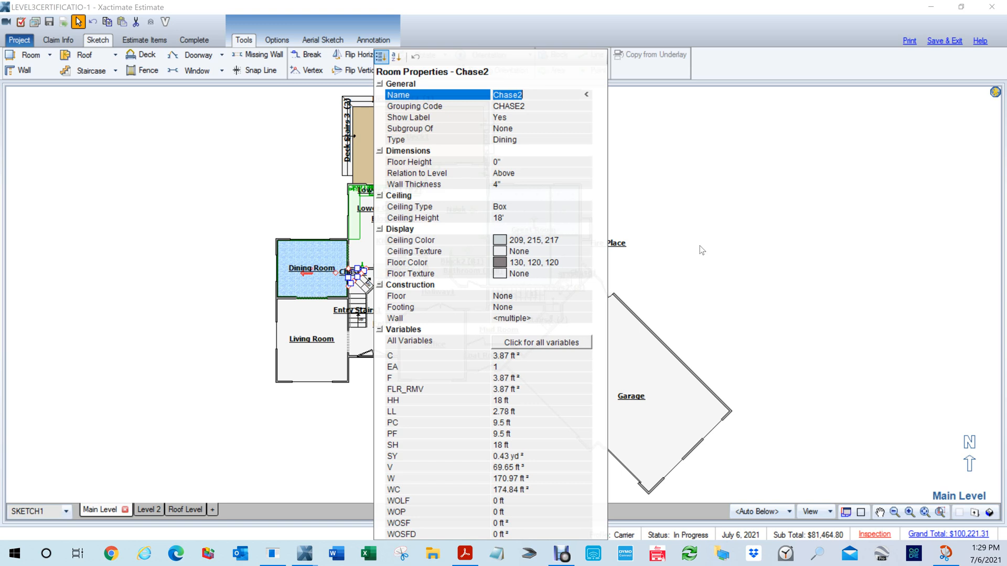
left_click(708, 233)
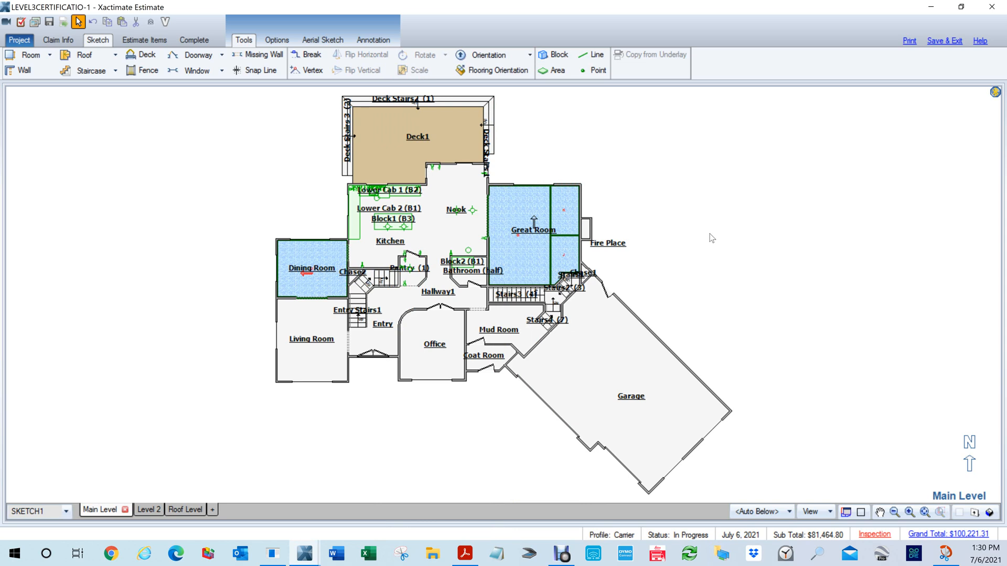
- Open the level properties, display all variables of the Main Level in an enlarged window, and review the Totals and Other Variables
right_click(735, 224)
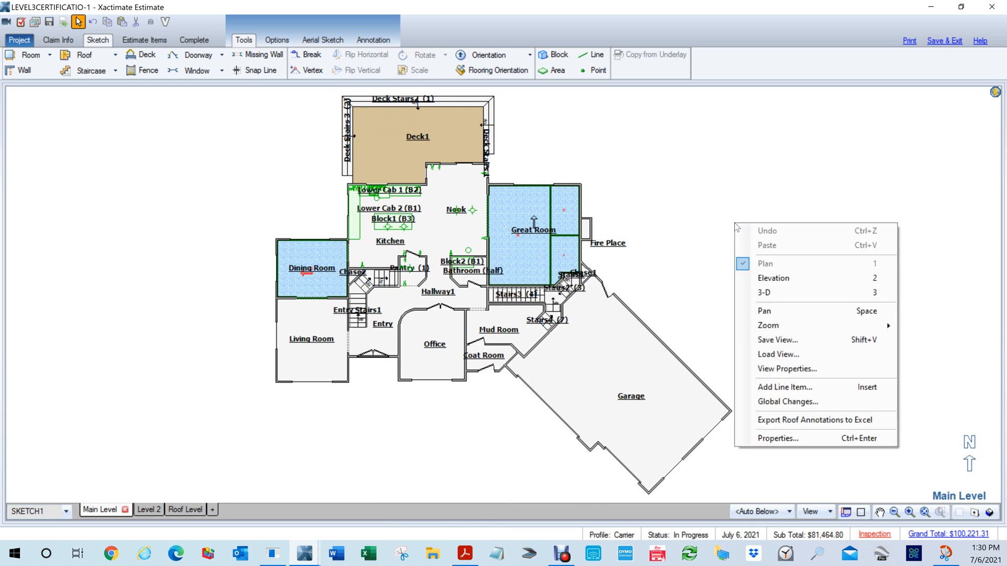
left_click(787, 438)
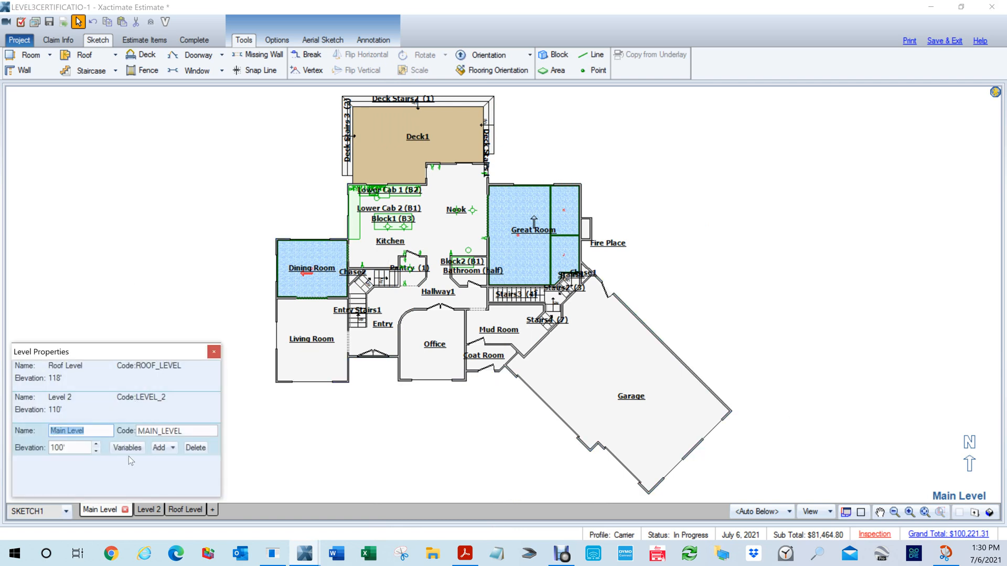
left_click(134, 450)
left_click_drag(180, 355, 860, 19)
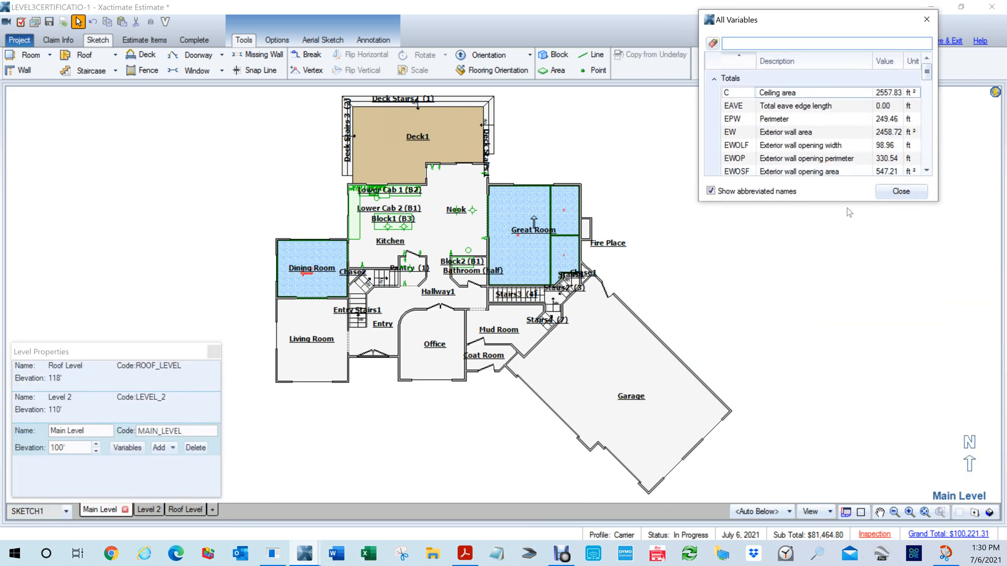
left_click_drag(849, 203, 898, 492)
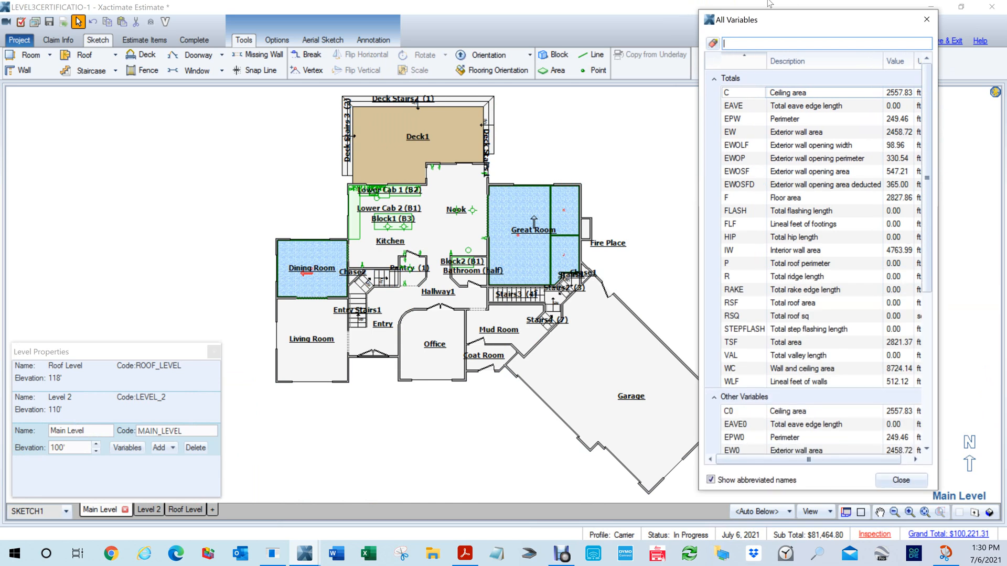
left_click(836, 95)
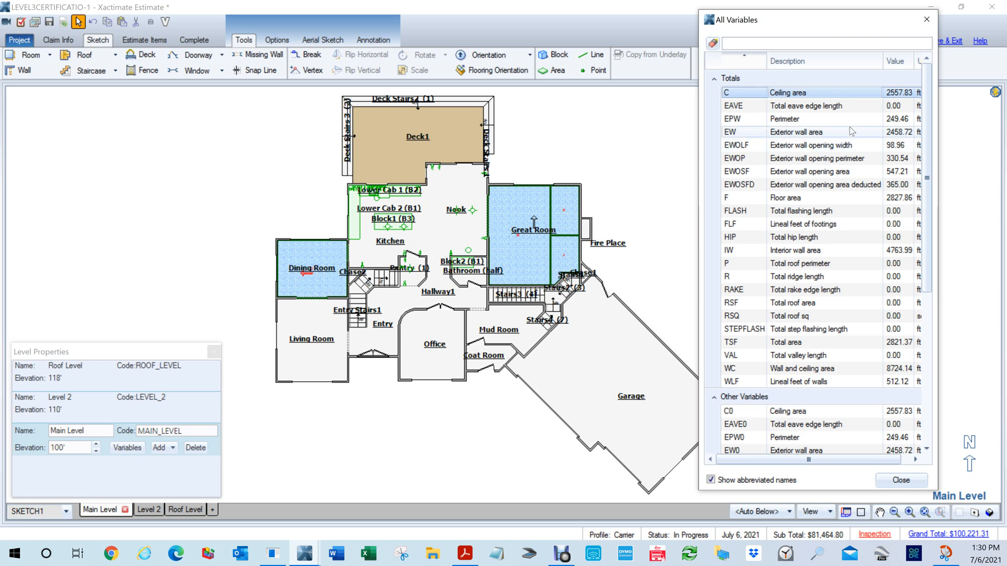
scroll(785, 177, "down", 3)
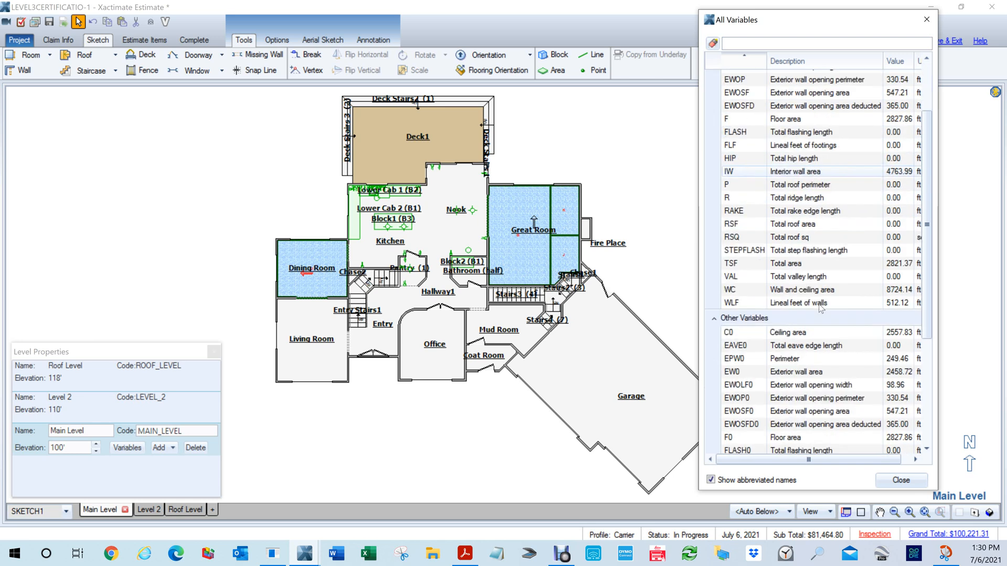
scroll(827, 330, "up", 4)
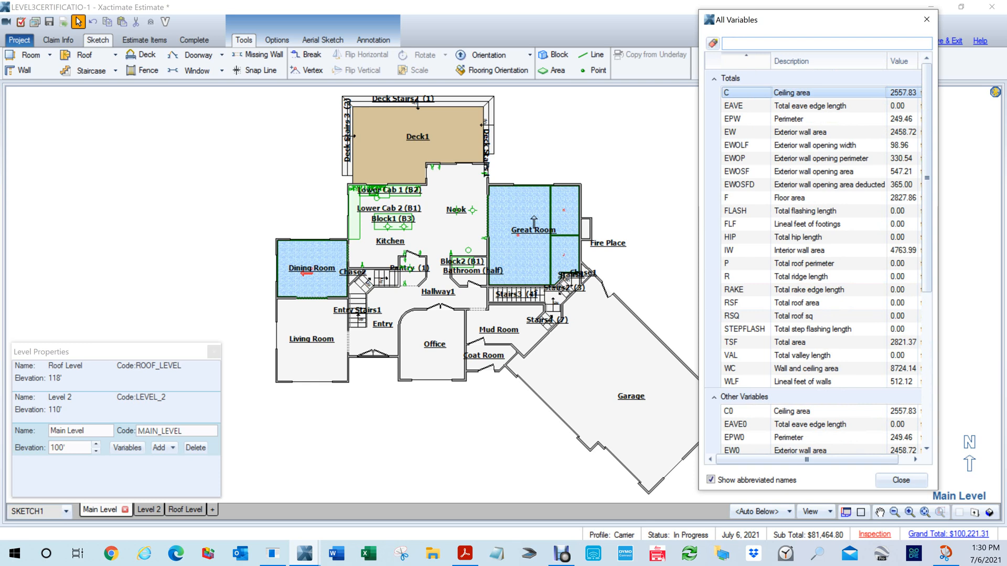
- Filter the Main Level variables by "ceiling" and select the C0 ceiling area entry under Other Variables
left_click(808, 44)
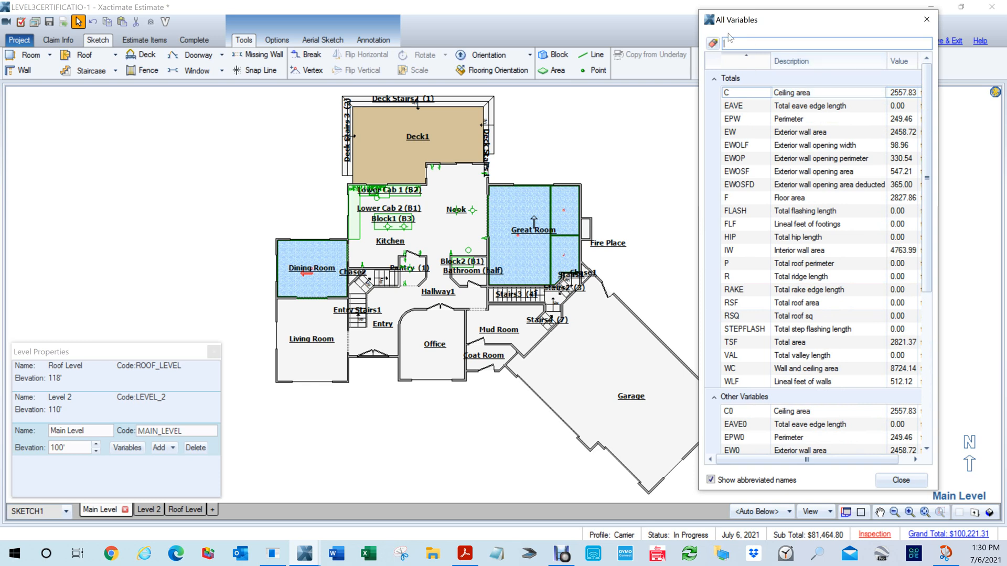
type("ceiling")
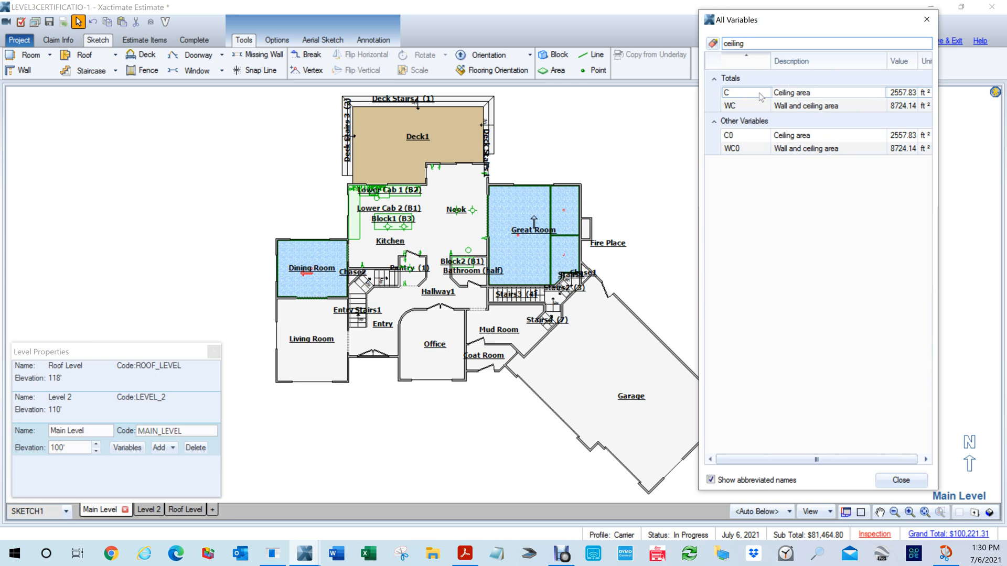
left_click(757, 139)
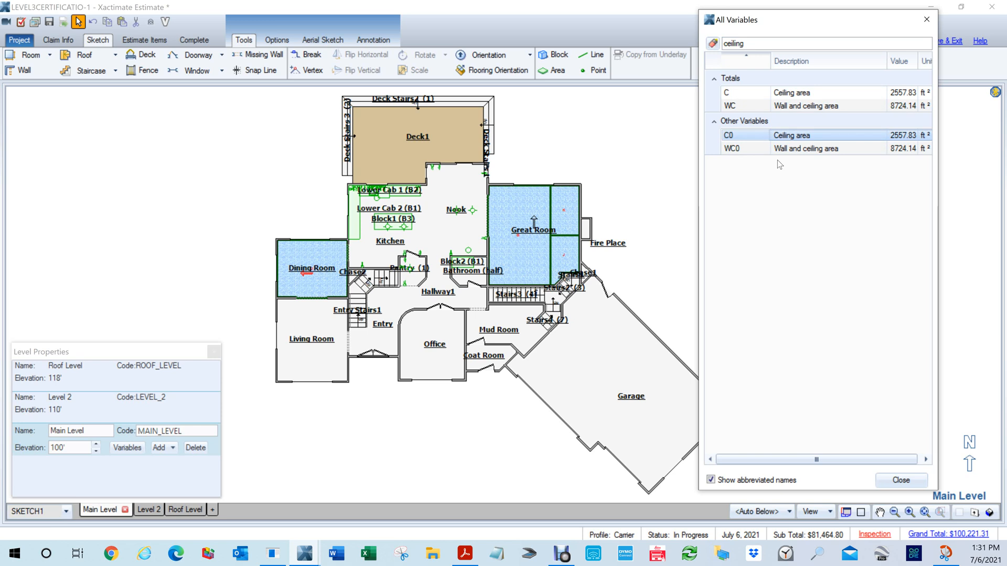
- Replace the variable filter with "floor" to view the floor area variables, and clear the filter
left_click(744, 44)
double_click(735, 43)
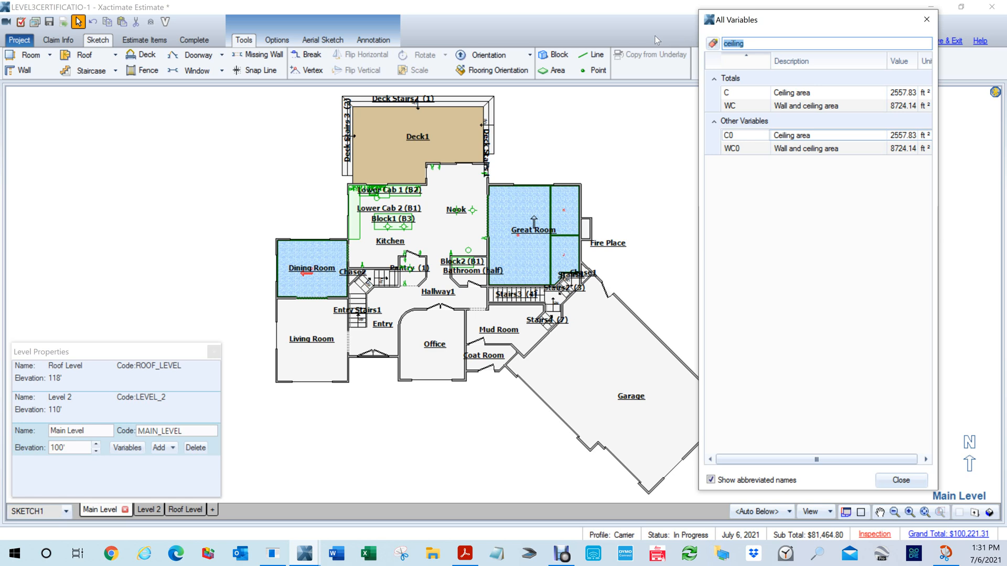
type("floor")
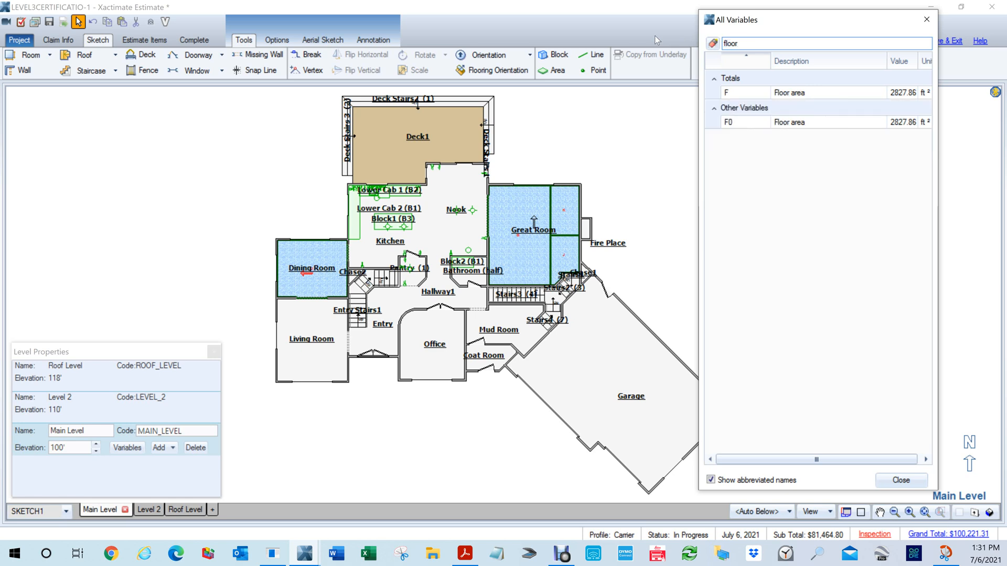
key("ctrl+a")
key("BackSpace")
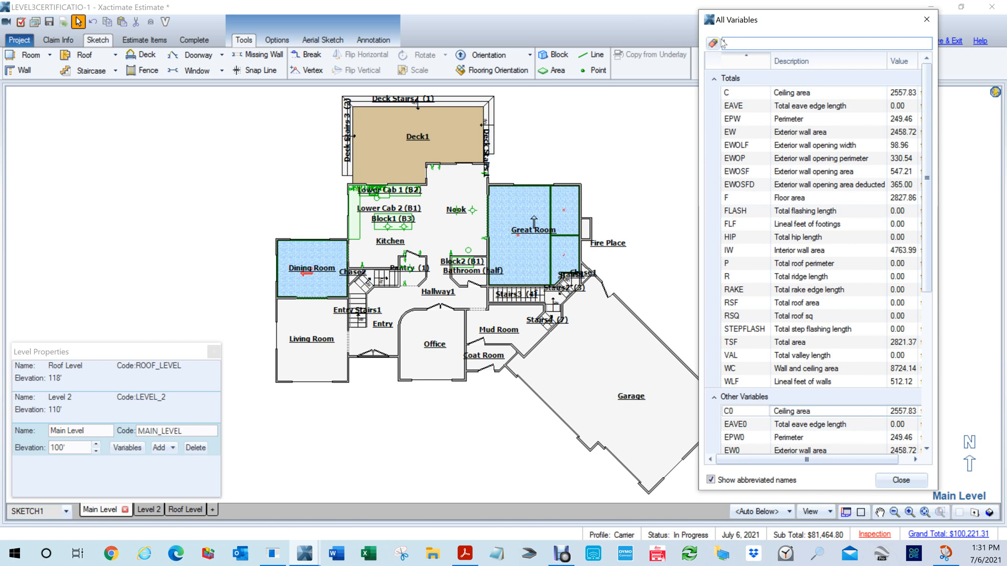
type("sd")
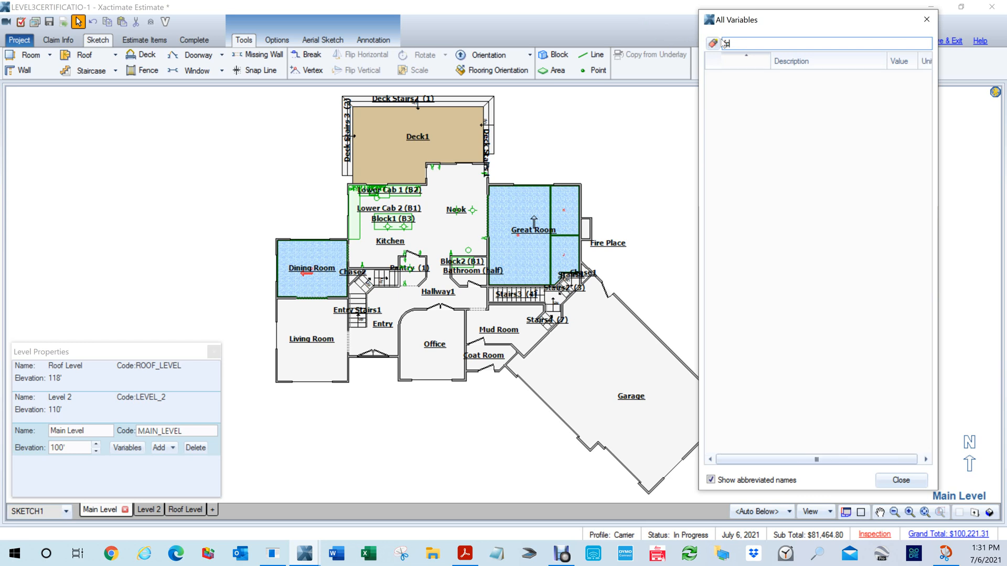
key("BackSpace")
key("BackSpace")
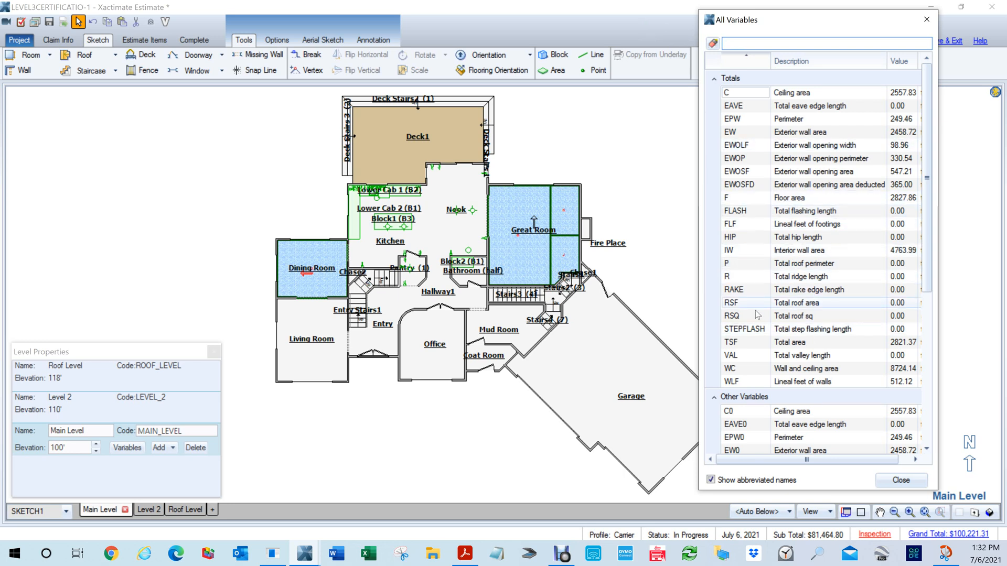
- Look through the Other Variables, filter the Main Level variables by "total", and clear the filter
scroll(760, 320, "down", 6)
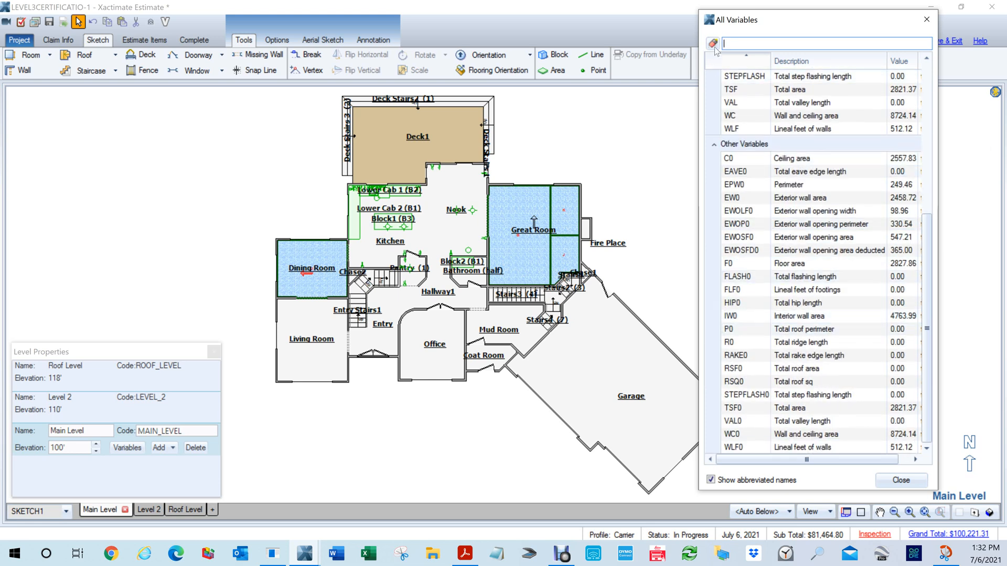
type("total")
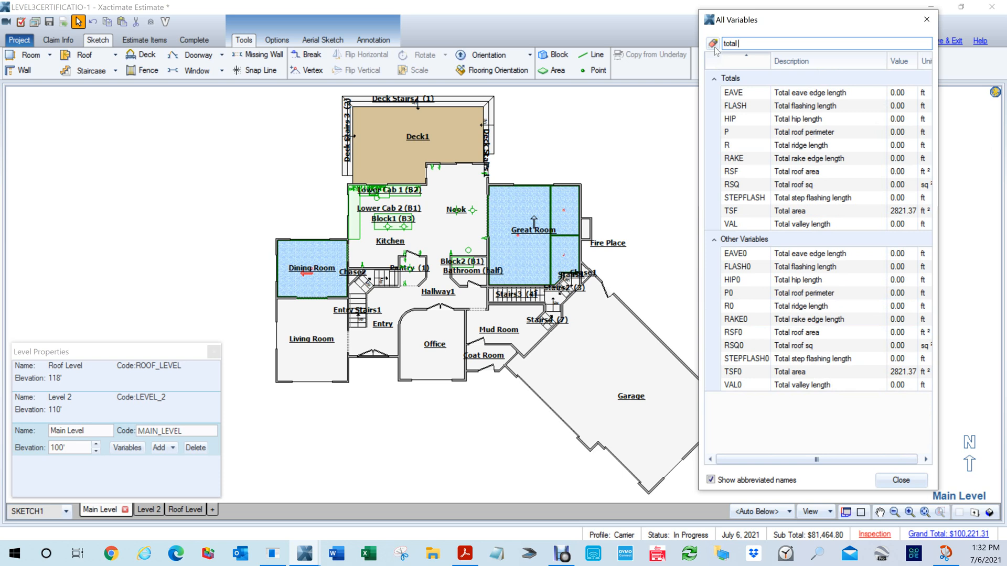
type("l")
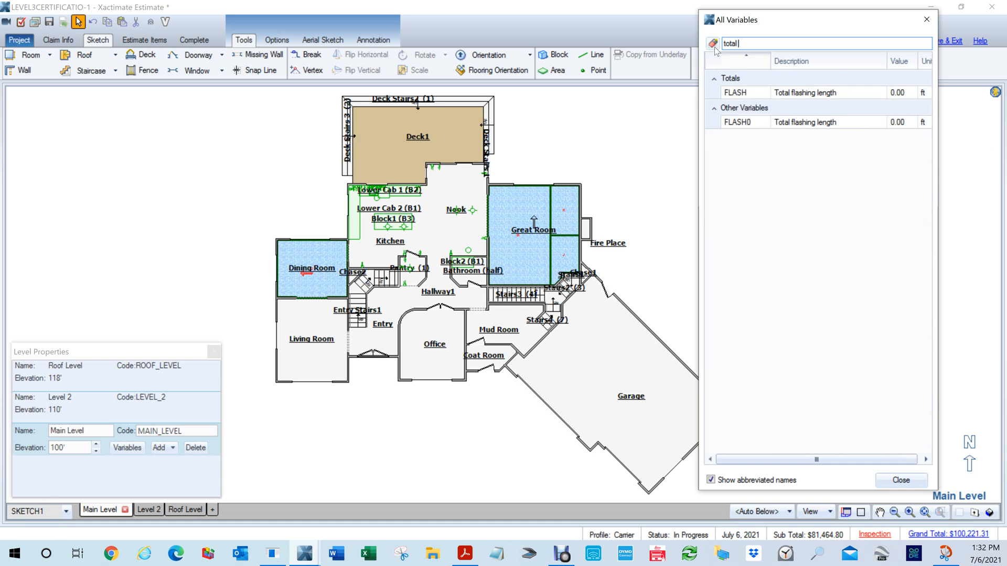
key("BackSpace")
key("BackSpace")
key("BackSpace")
key("BackSpace")
key("BackSpace")
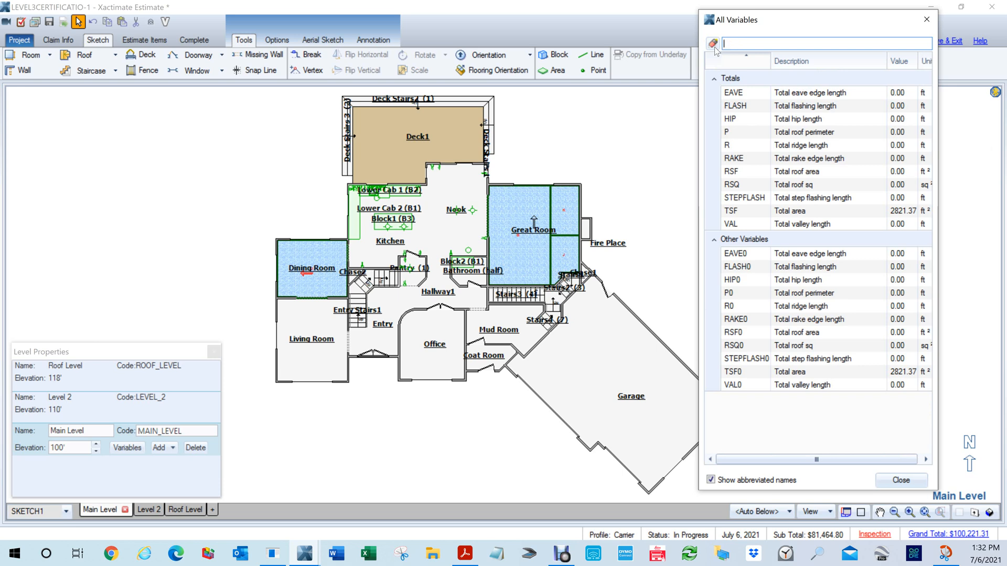
- Filter the Main Level variables by "floor" once more and reset the list to show all variables
type("floor")
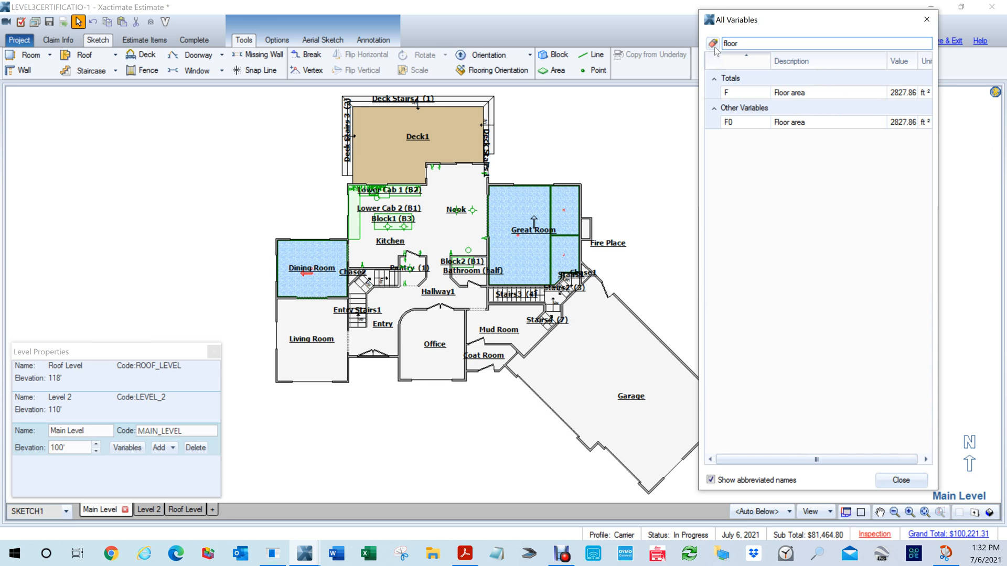
left_click_drag(740, 44, 713, 47)
left_click(707, 45)
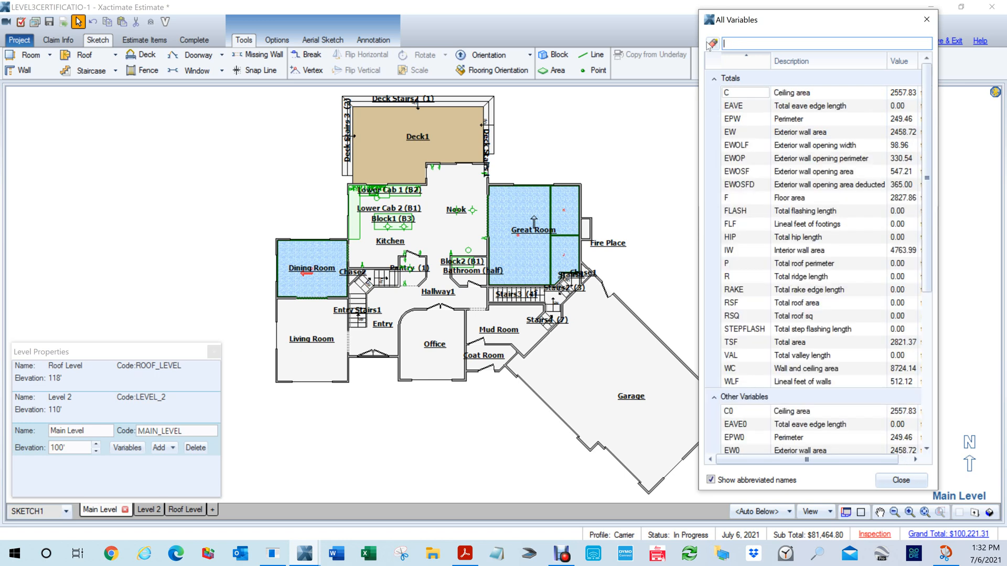
- Search the Main Level variables for "hip", clear the search, and close the All Variables list
type("hip")
key("BackSpace")
key("BackSpace")
key("BackSpace")
left_click(927, 20)
- Switch to the Xactimate 28 Control Center window showing the recent projects
key("alt+Tab")
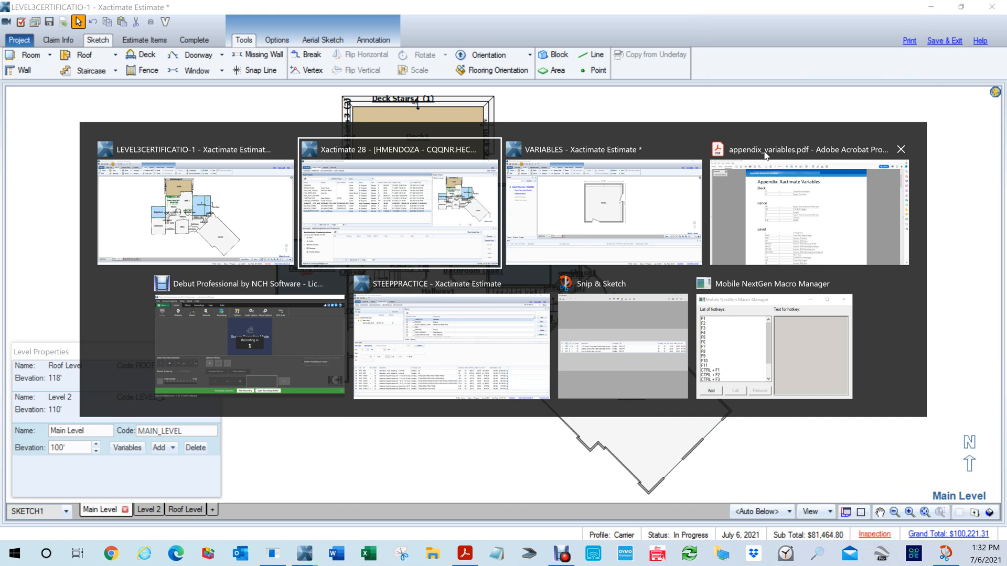
key("alt+Tab")
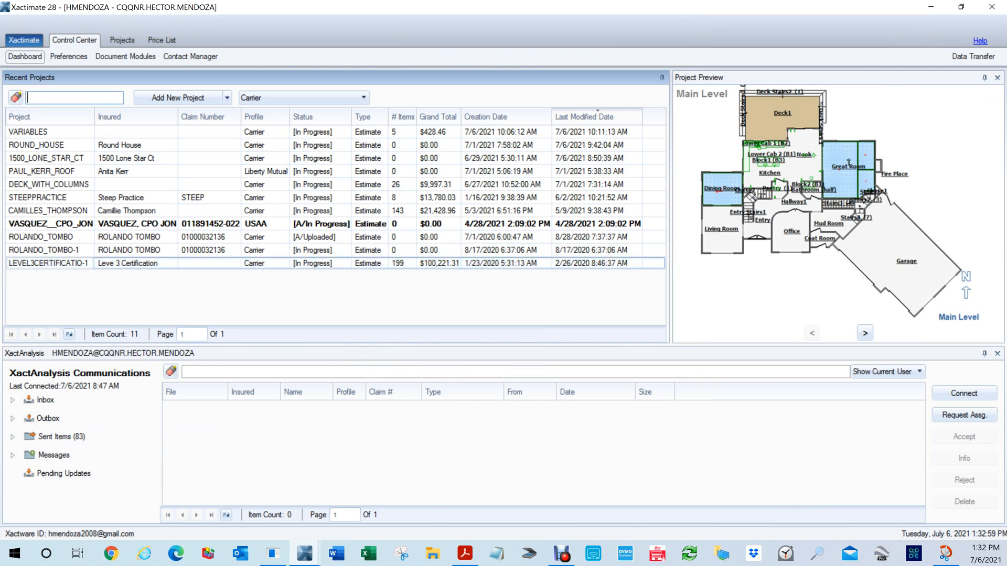
type("STE")
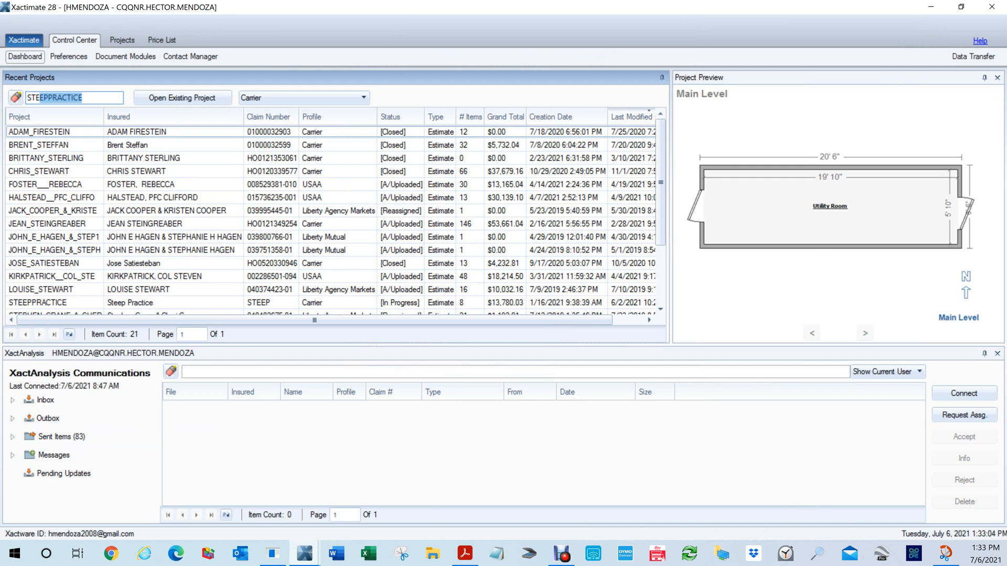
type("EIP")
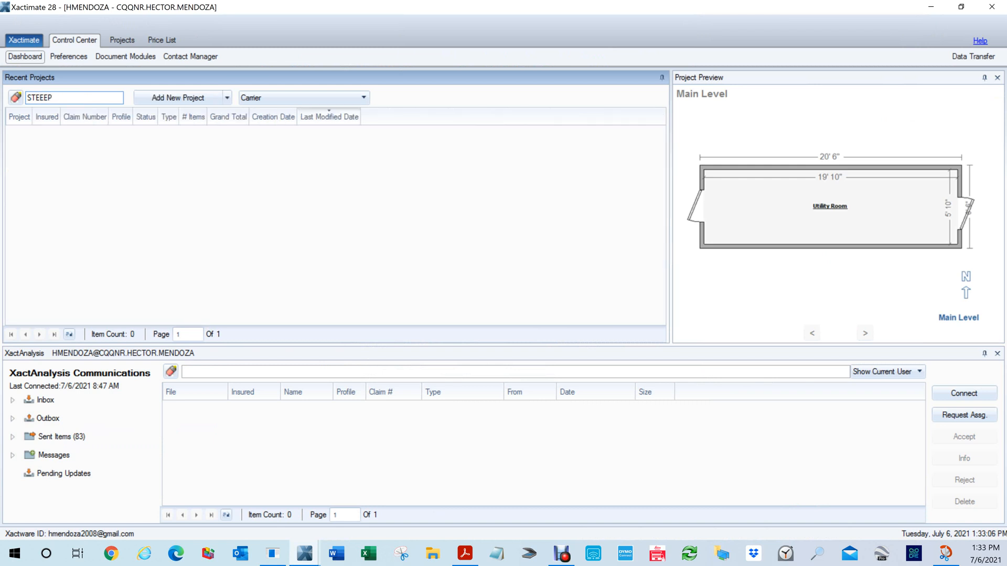
key("BackSpace")
key("BackSpace")
key("BackSpace")
key("BackSpace")
key("BackSpace")
key("BackSpace")
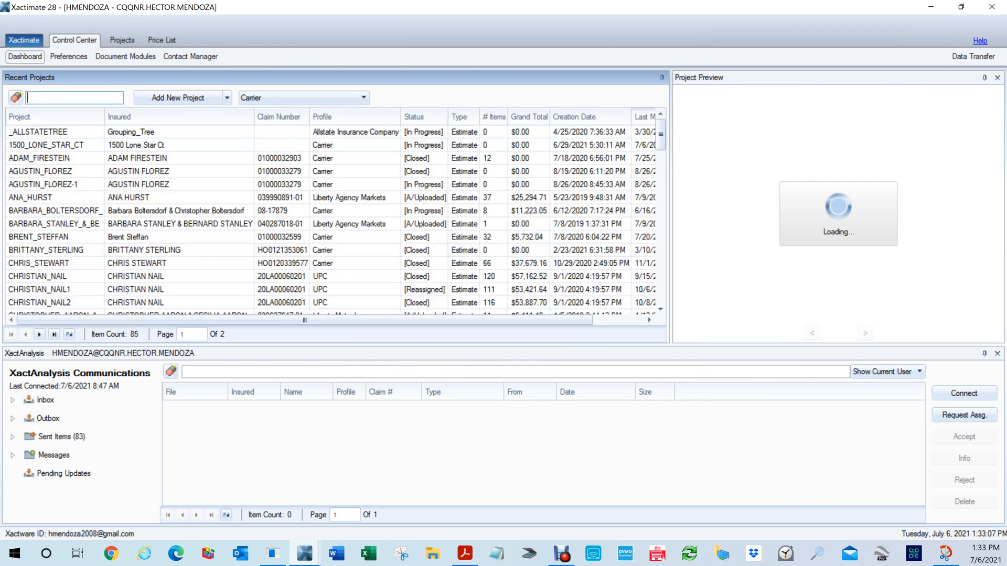
- Search the projects for STEEPPRACTICE, open that estimate, and display its sketch
type("STEEPPRACTICE")
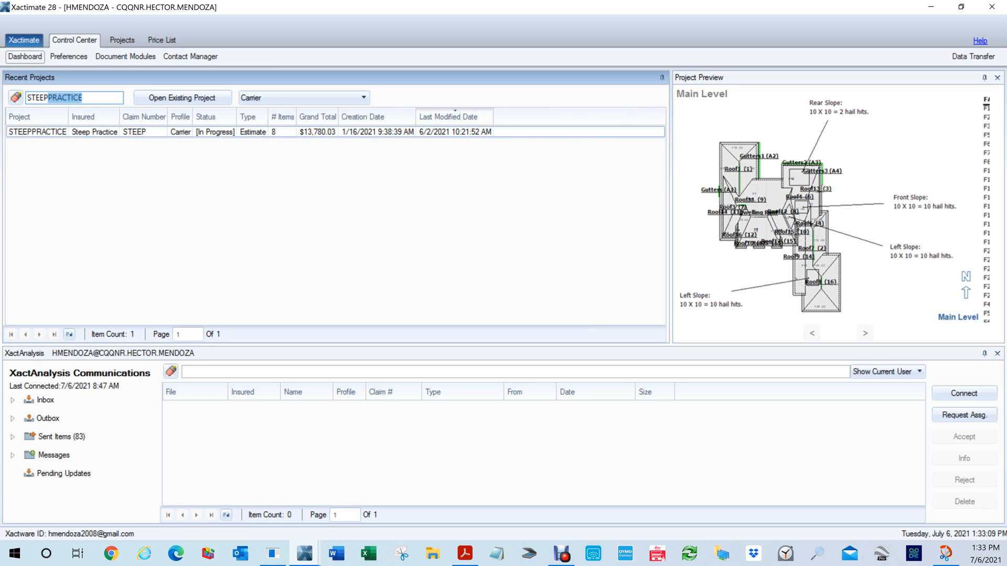
double_click(53, 132)
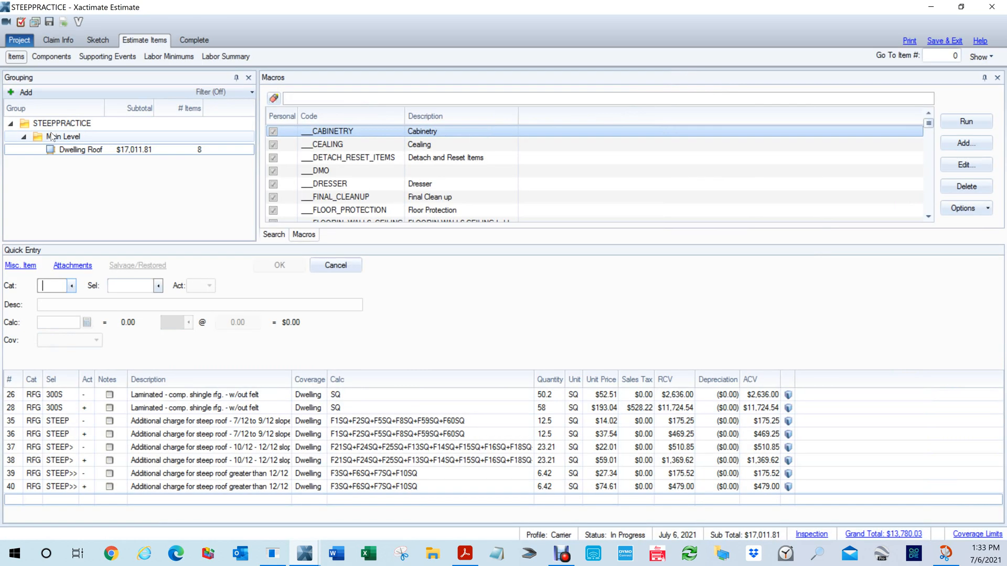
left_click(103, 42)
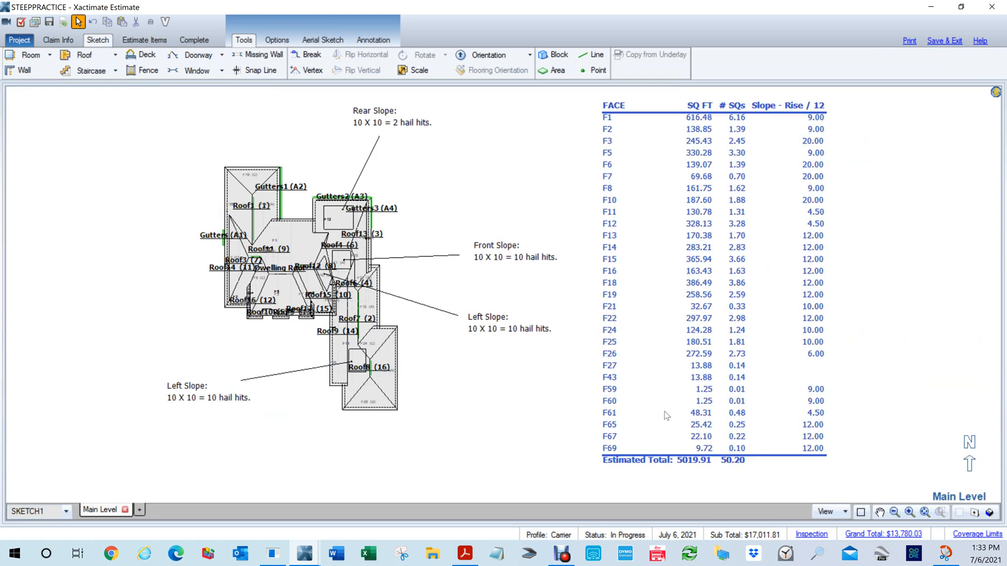
- Inspect the Dwelling Roof sketch closely together with its table of face areas, squares and slopes
scroll(467, 403, "up", 1)
scroll(470, 407, "up", 2)
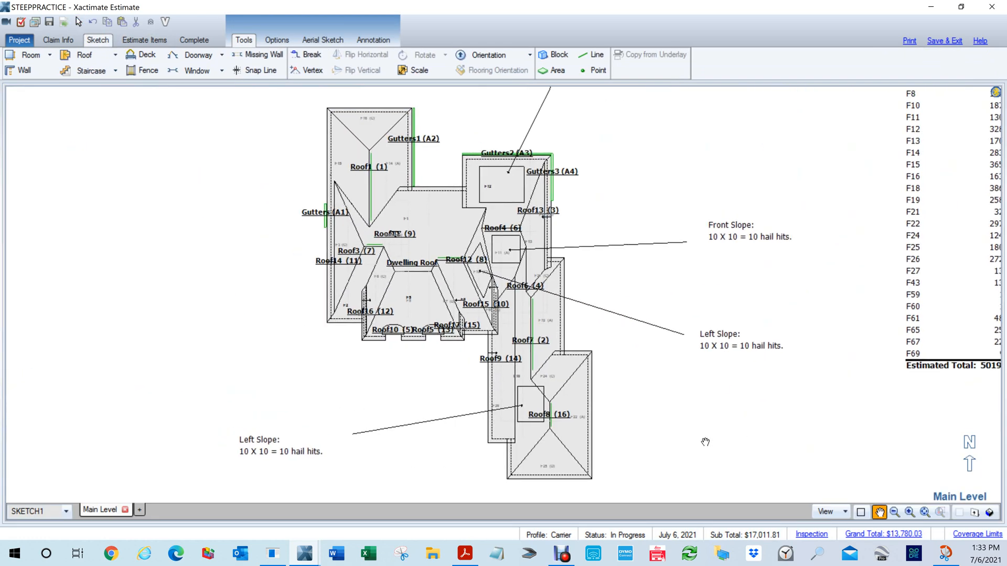
left_click_drag(703, 440, 656, 457)
left_click_drag(658, 449, 662, 437)
scroll(661, 437, "down", 1)
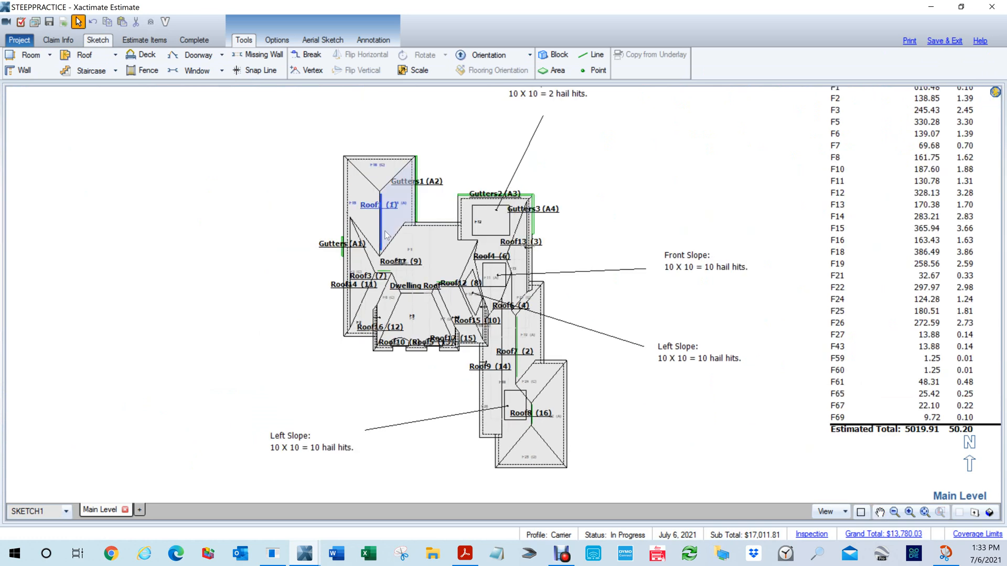
- Display the estimate line items of the Dwelling Roof group
key("super+e")
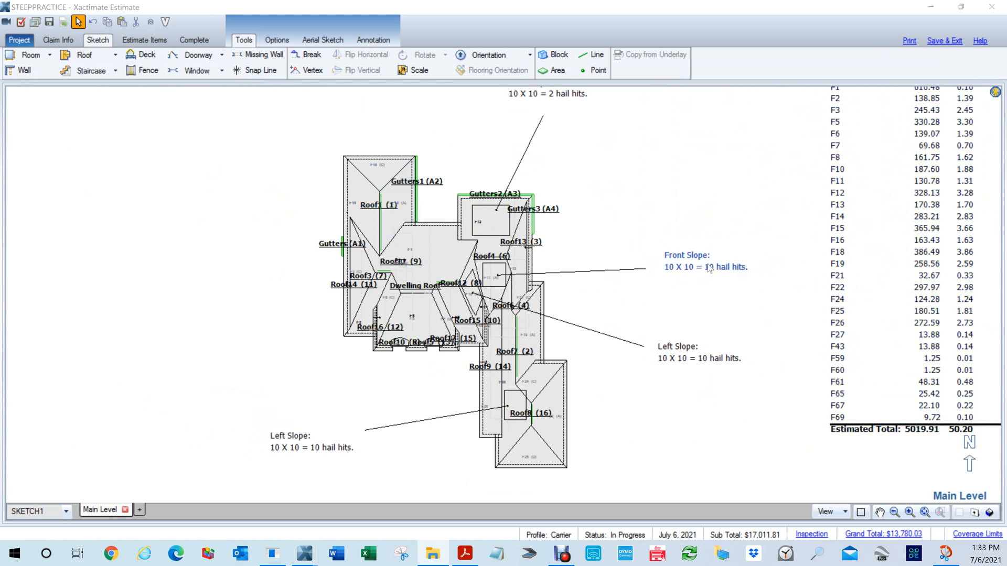
left_click(651, 203)
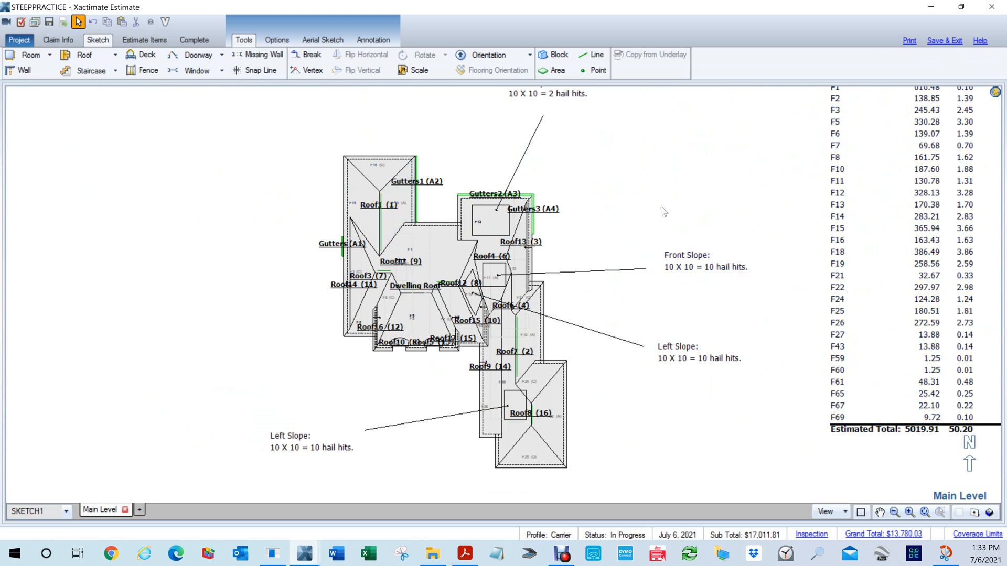
key("F9")
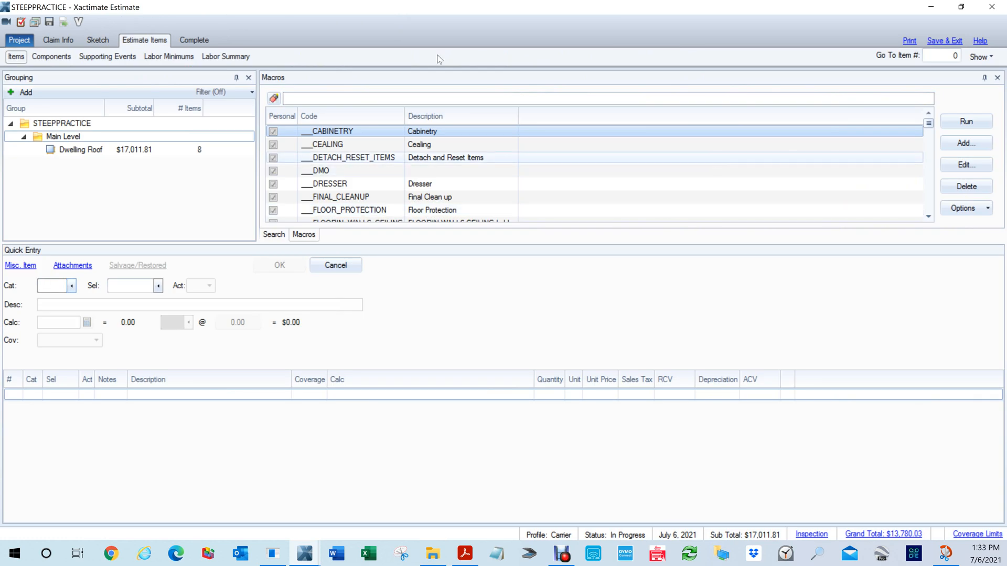
left_click(62, 151)
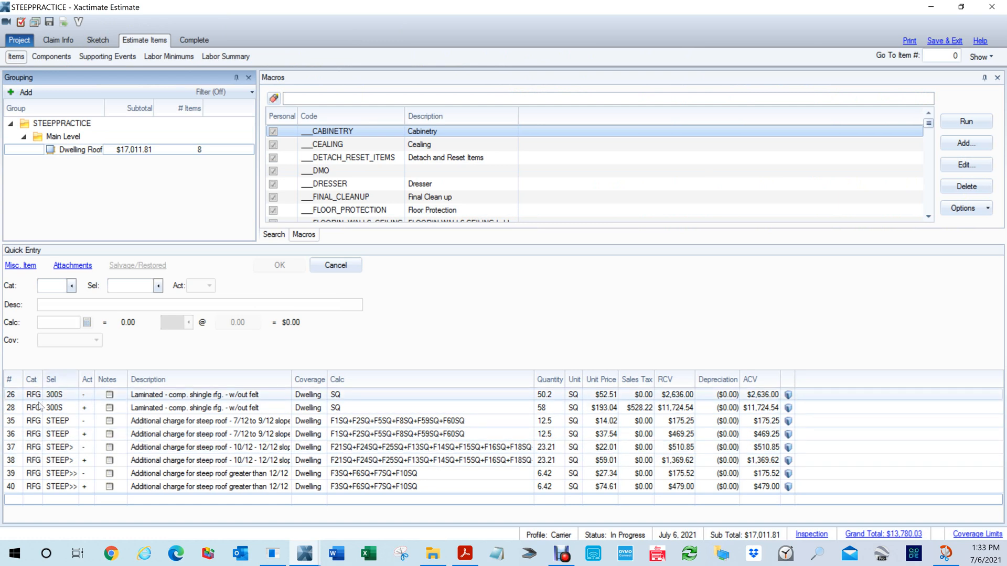
- Review the shingle and steep roof charge items, and view the 7/12 to 9/12 removal charge's formula in the Calculator
left_click(12, 396)
left_click(13, 410)
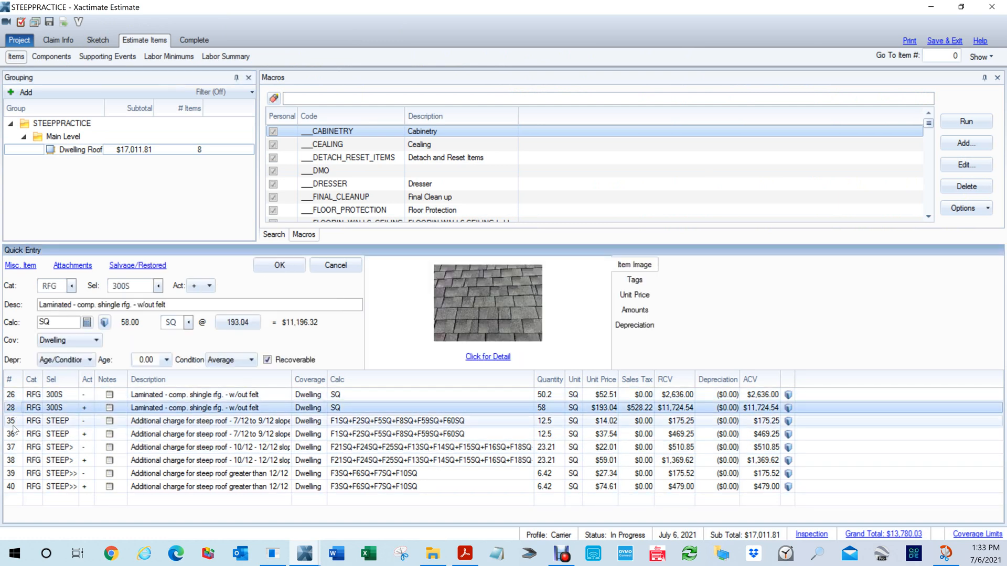
left_click(9, 422)
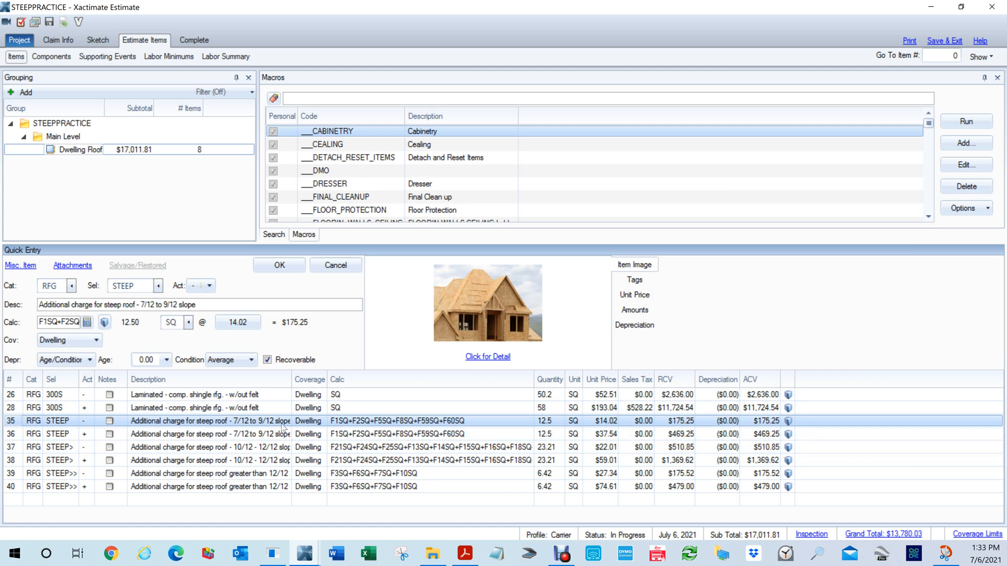
left_click(13, 449)
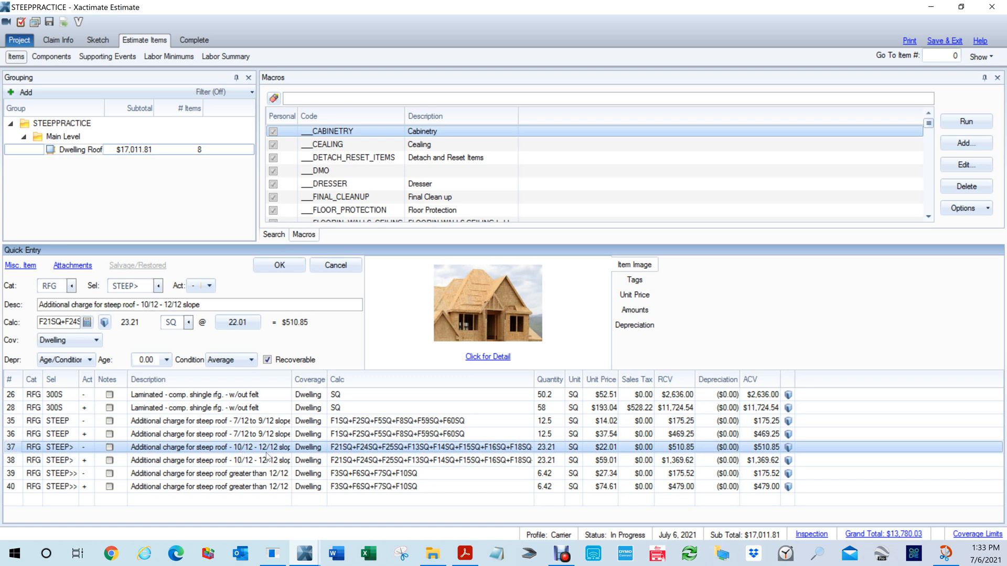
left_click(12, 423)
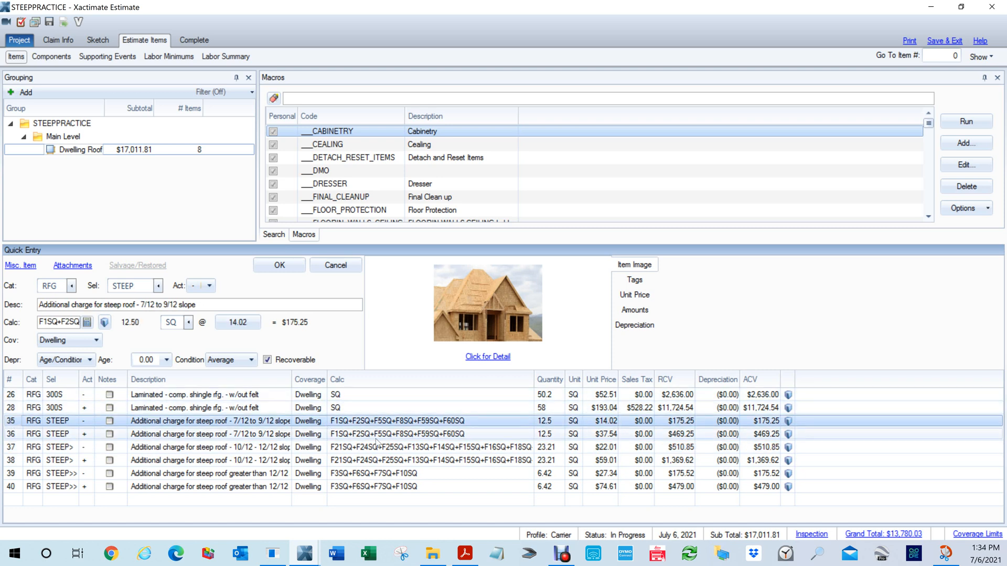
double_click(363, 421)
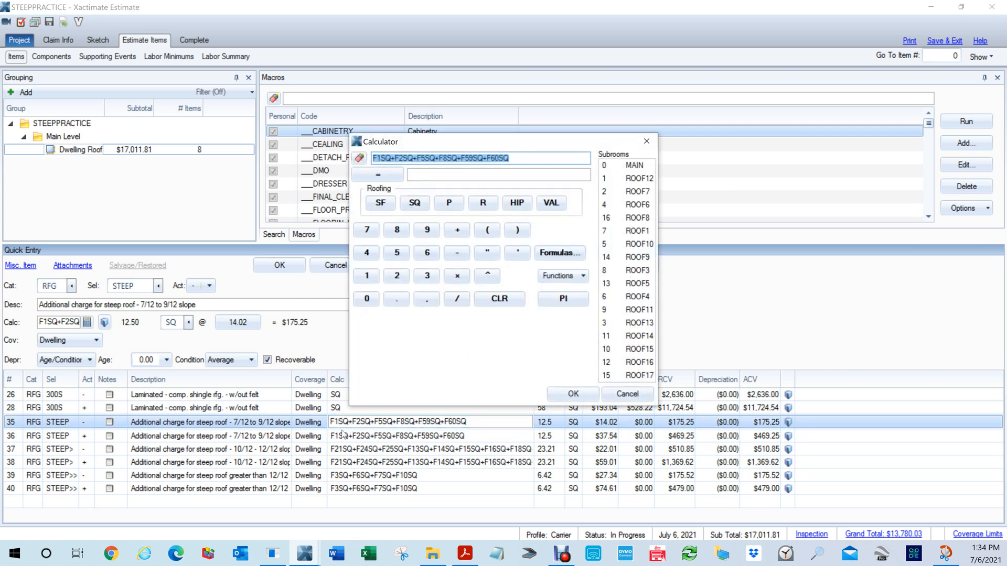
left_click(647, 141)
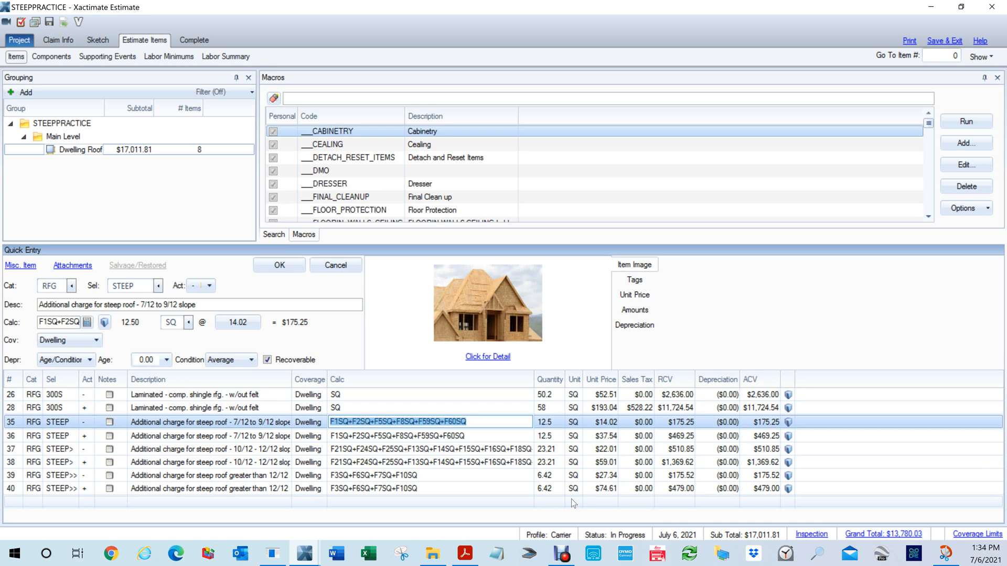
- Return to the Main Level sketch and delete the roof face table beside the roof plan
left_click(98, 41)
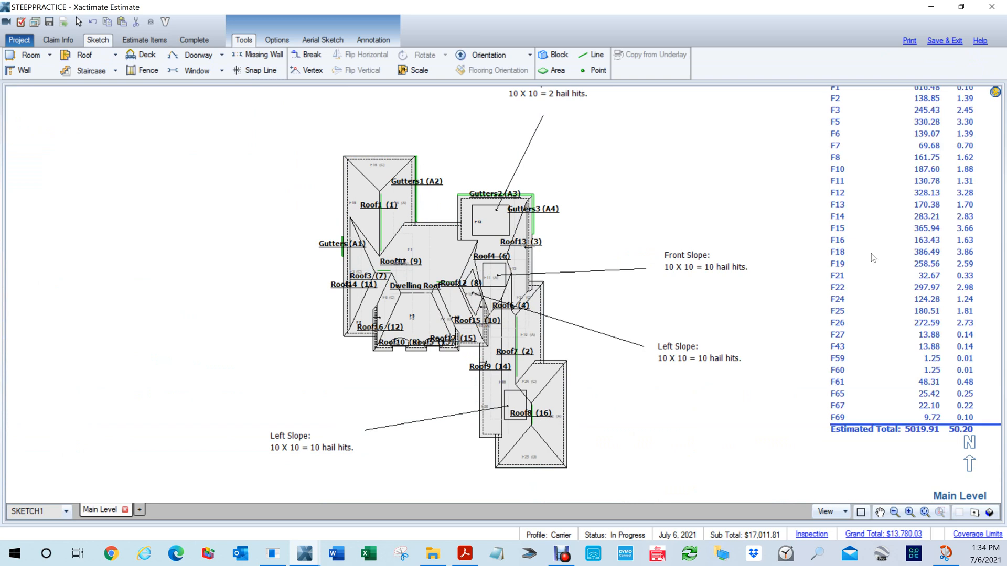
mouse_move(797, 232)
left_mouse_down()
mouse_move(679, 253)
mouse_move(645, 233)
mouse_move(635, 243)
left_mouse_up()
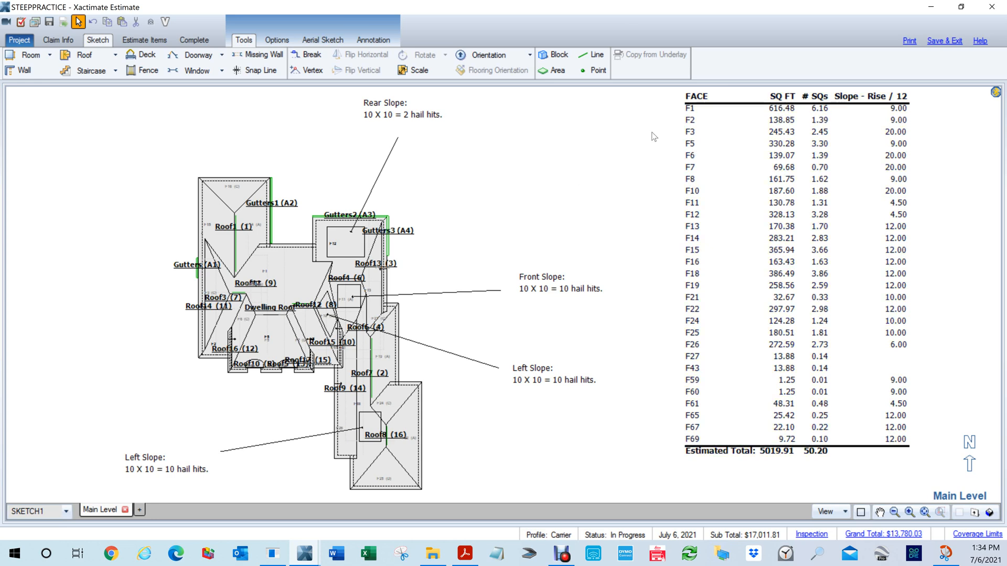
key("Delete")
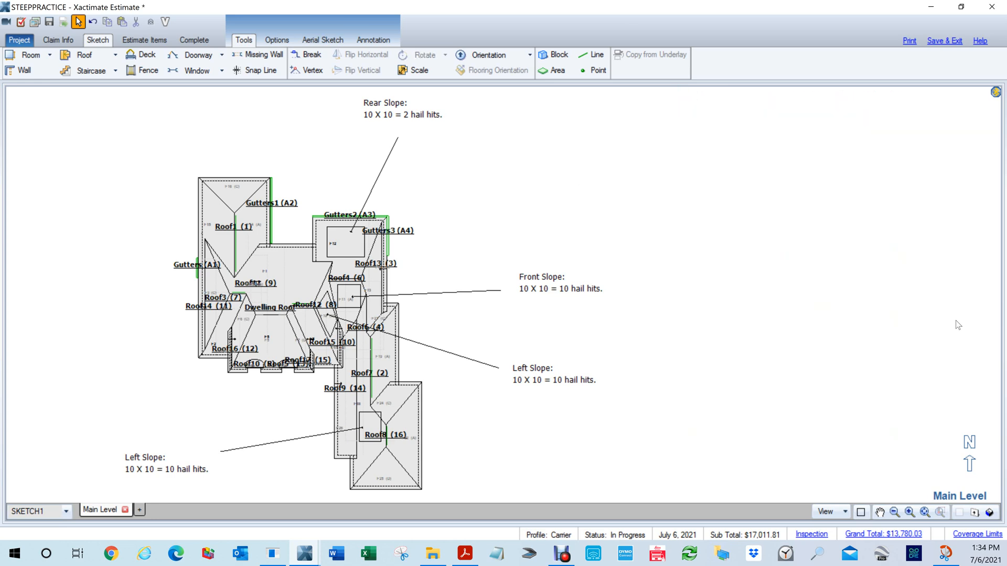
- Open the Main Level's All Variables list, move it clear of the roof plan, and enlarge it
right_click(650, 205)
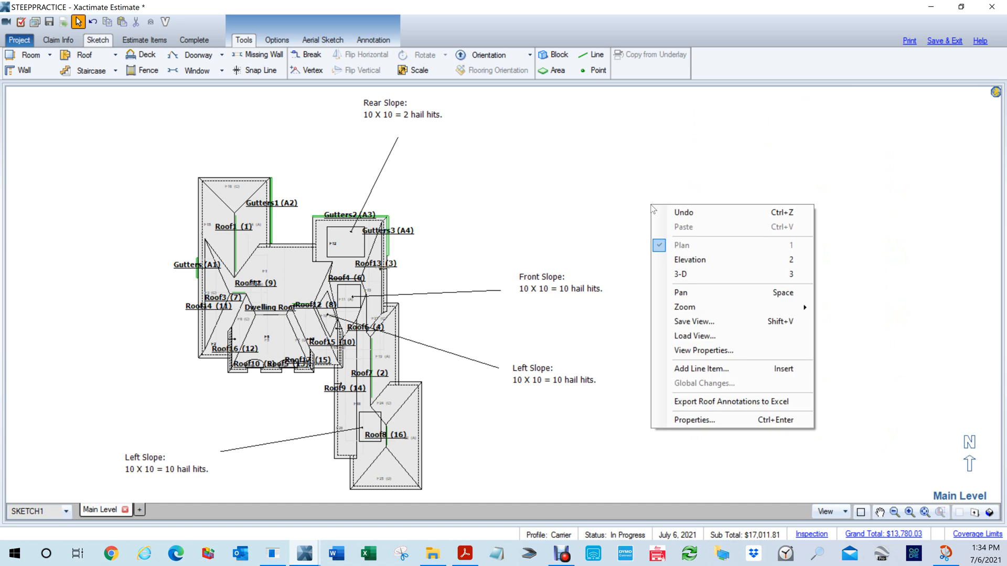
left_click(701, 419)
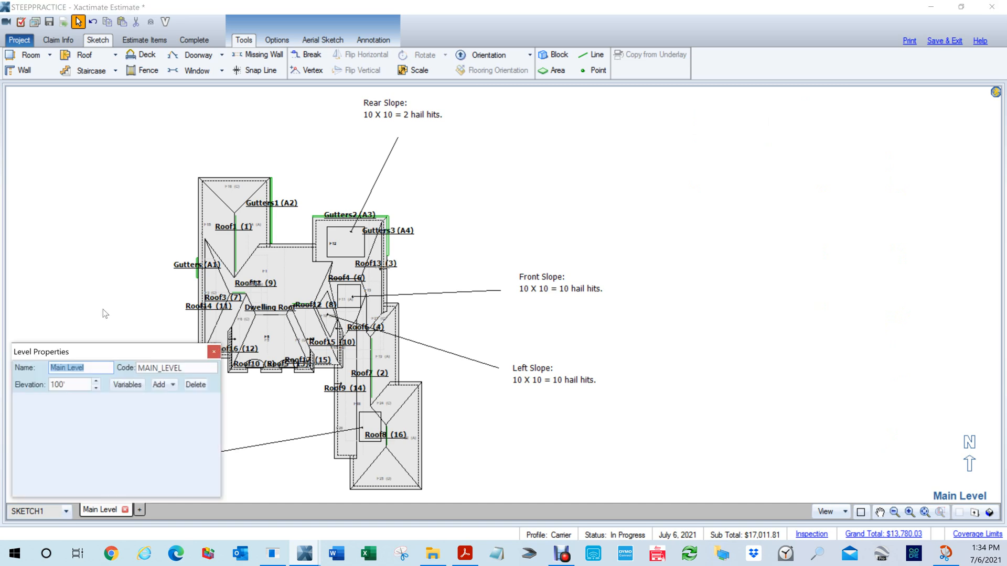
left_click(128, 384)
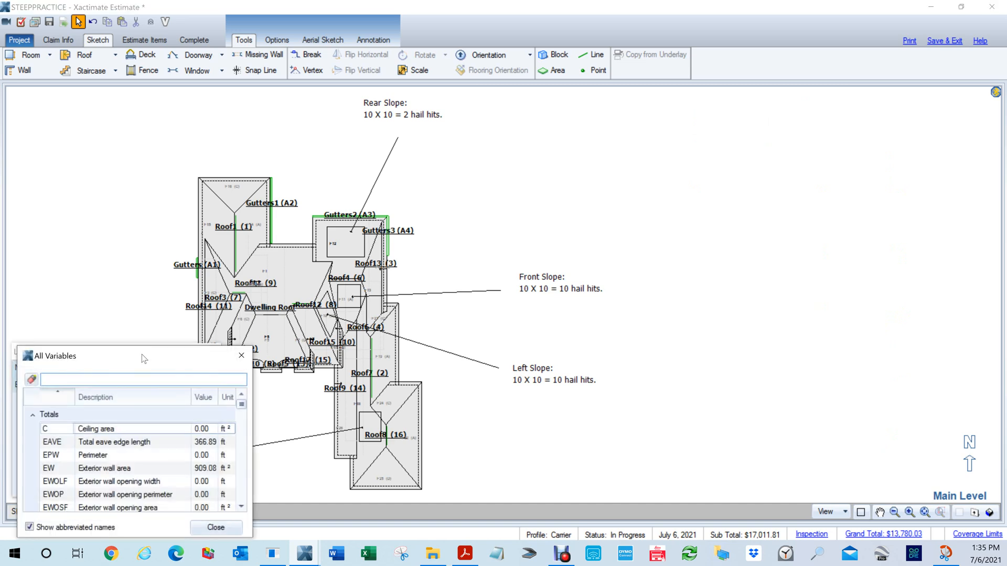
left_click_drag(146, 354, 832, 30)
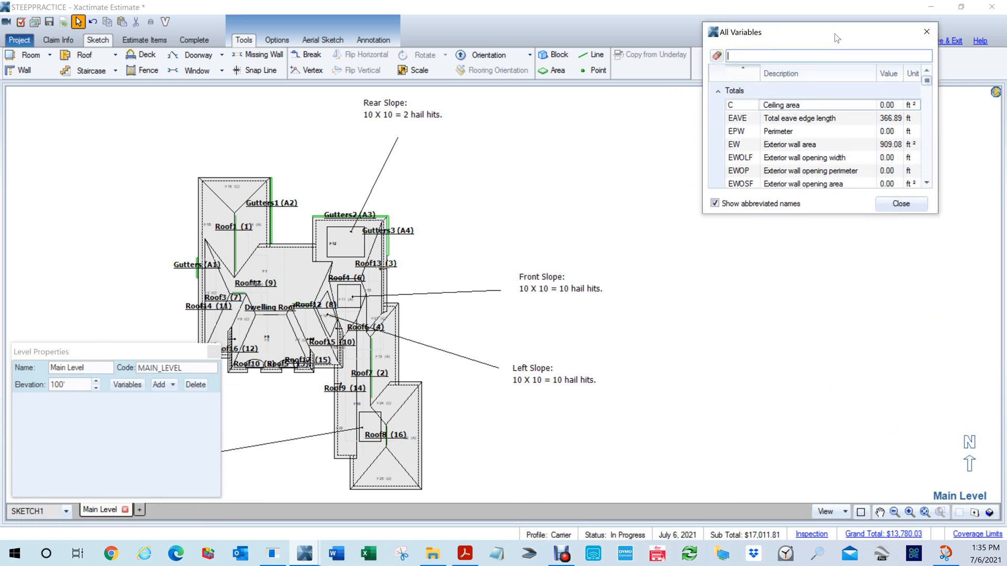
left_click_drag(819, 212, 881, 493)
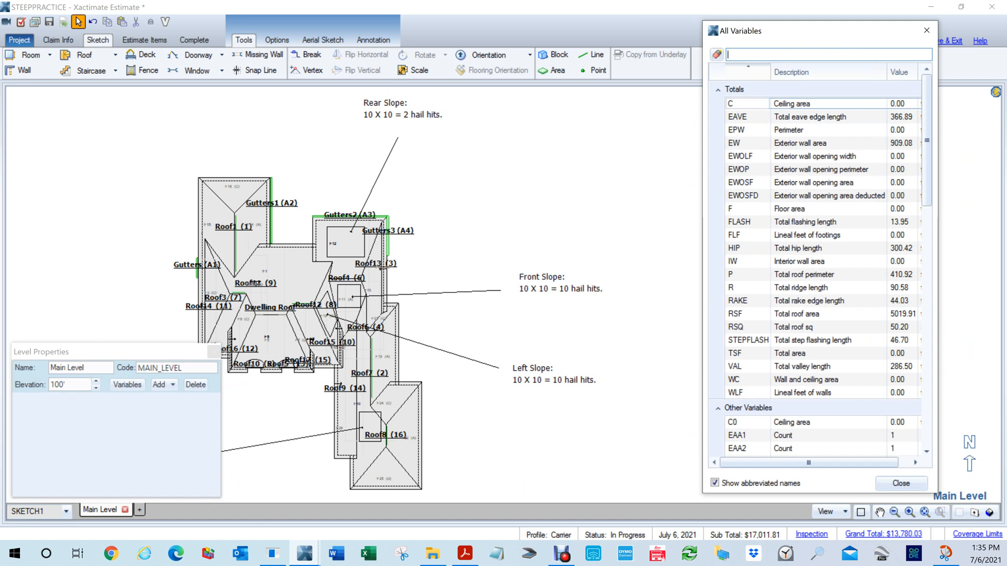
- Search the Main Level variables for "drip" and clear the search
type("rip")
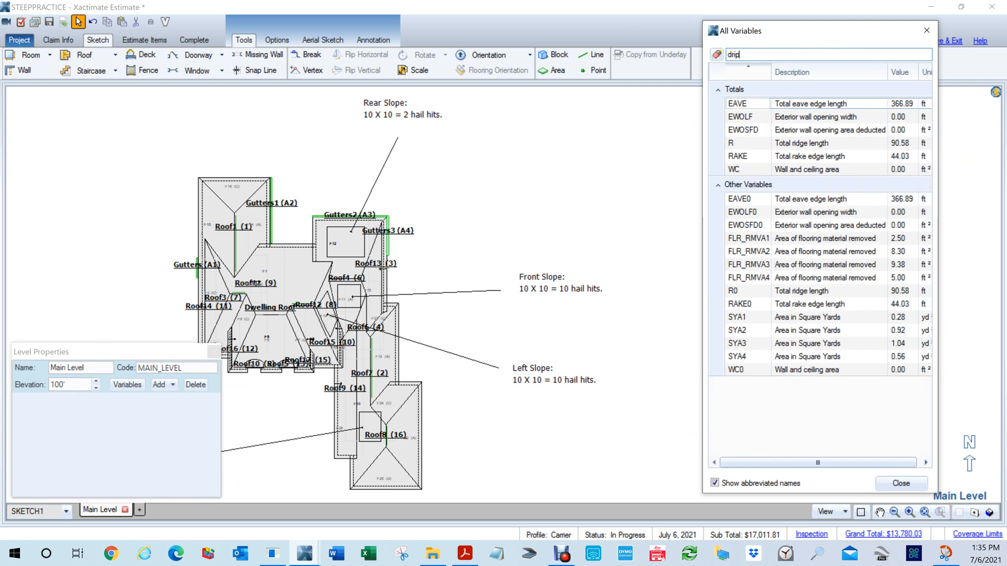
key("BackSpace")
key("BackSpace")
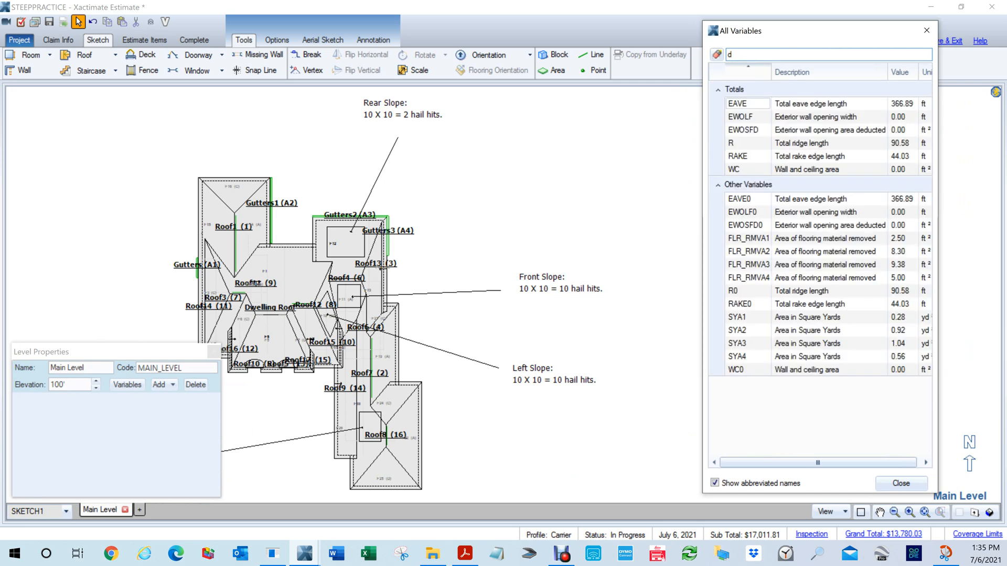
key("BackSpace")
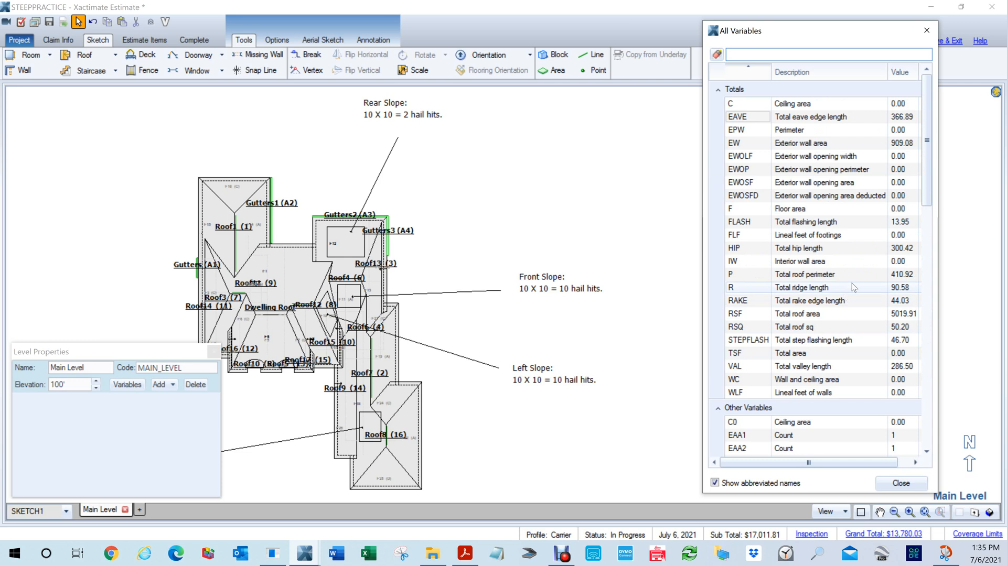
- Look through the full variables list, search it for "edge", and close the list
scroll(852, 287, "down", 1)
scroll(852, 287, "down", 8)
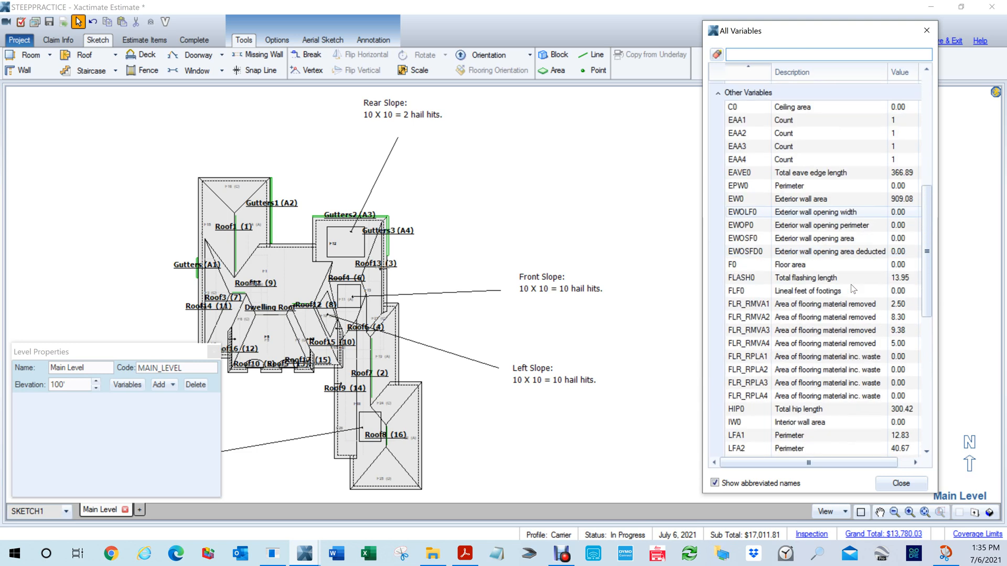
scroll(852, 287, "down", 7)
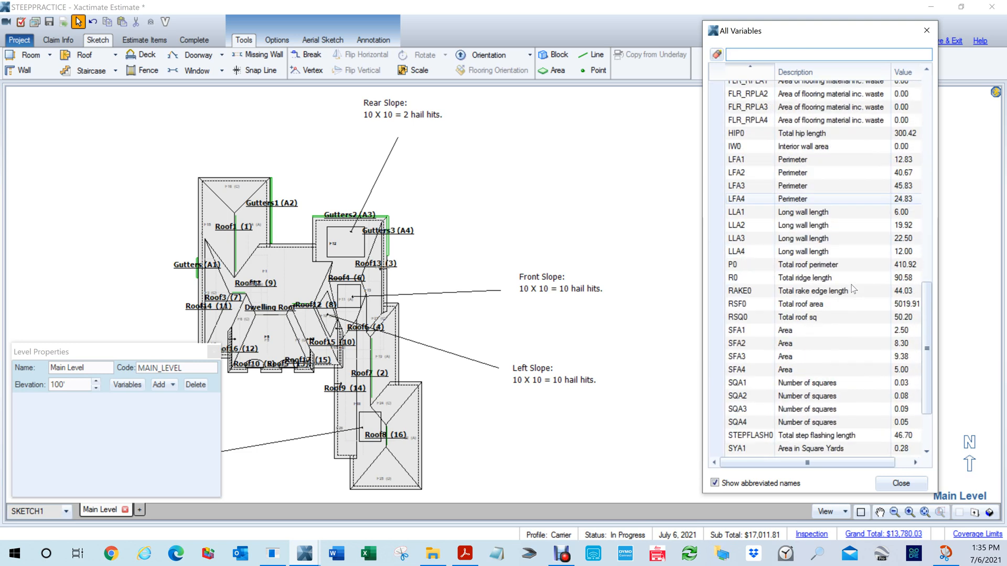
scroll(853, 287, "down", 2)
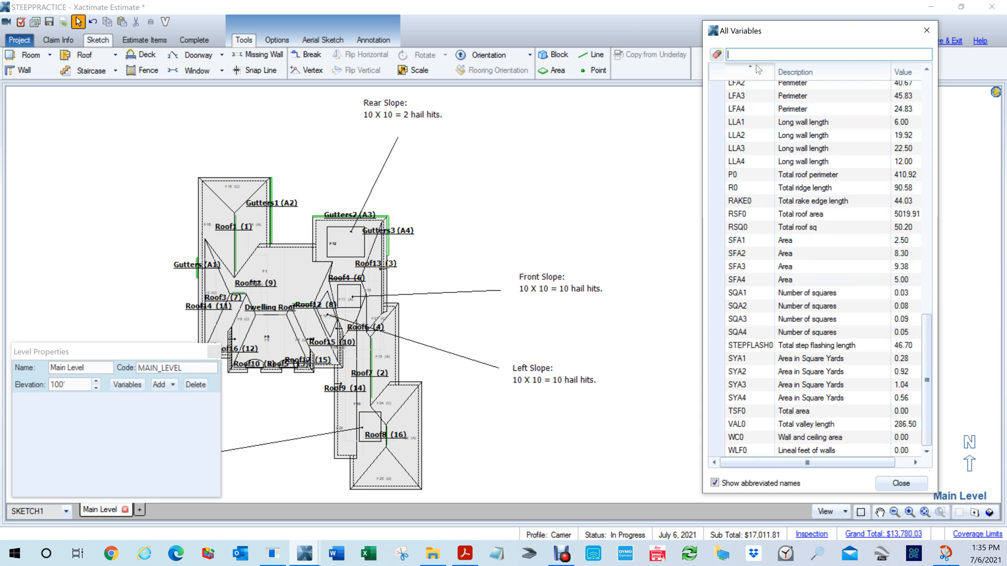
type("edge")
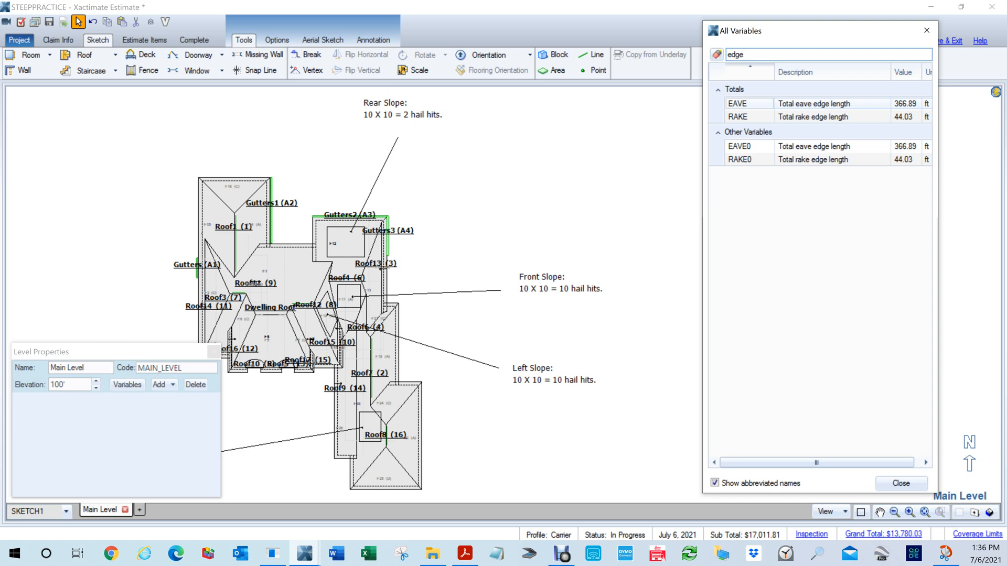
left_click(926, 32)
- Add an RFG DRIP drip edge line item to the Dwelling Roof with the calculation EAVE+RAKE
left_click(150, 41)
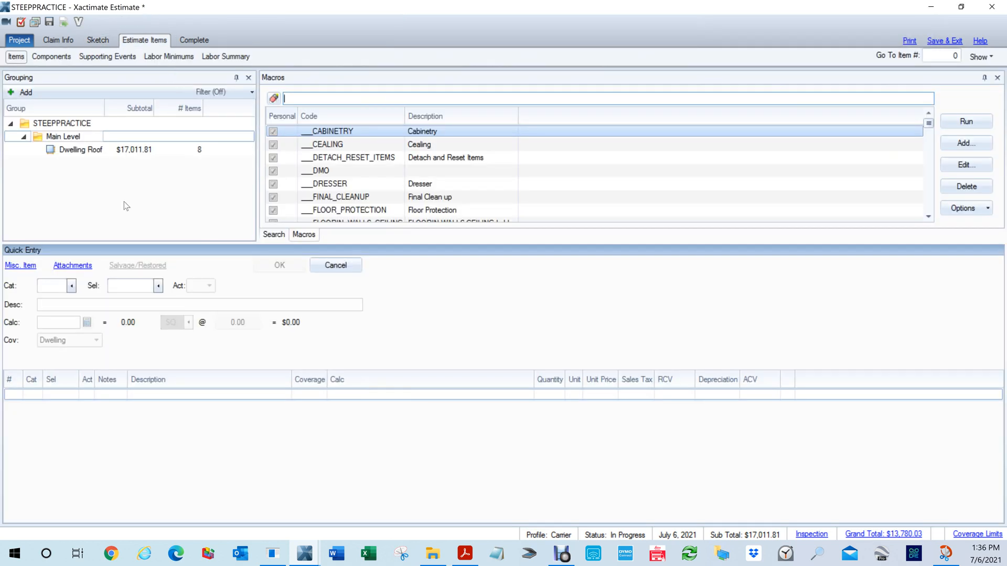
left_click(51, 152)
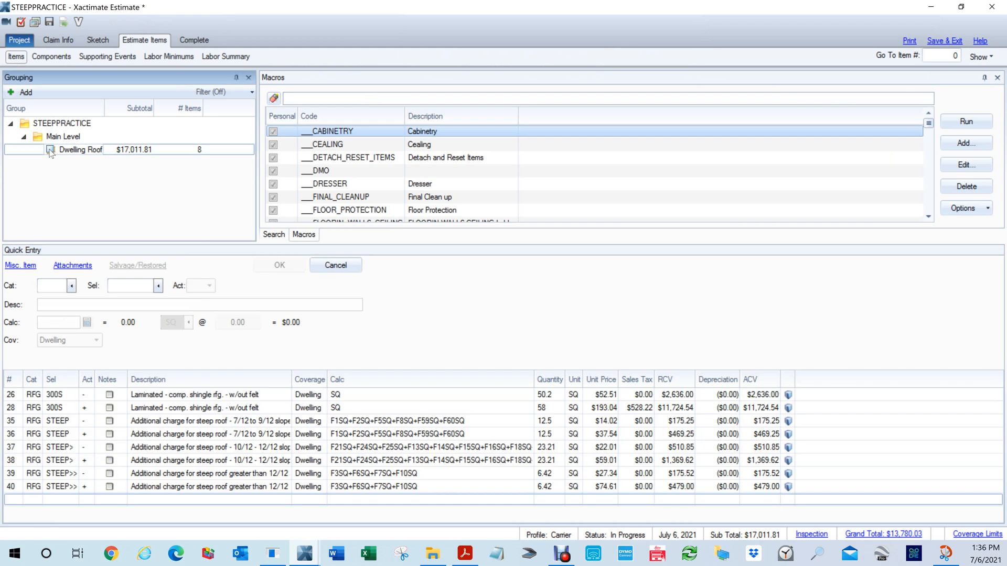
left_click(54, 286)
type("RFG")
key("Tab")
type("DRIP")
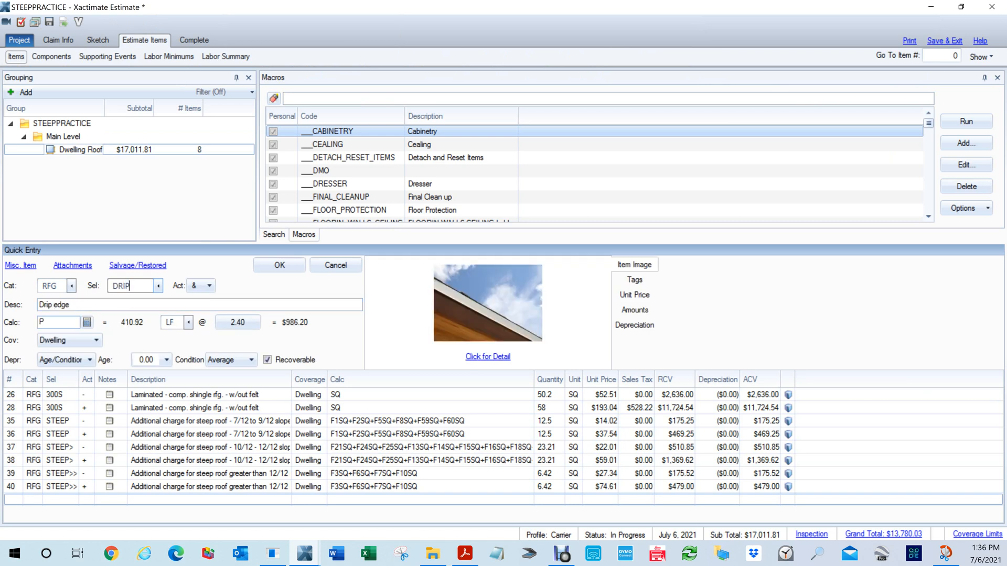
key("Tab")
type("EAVE")
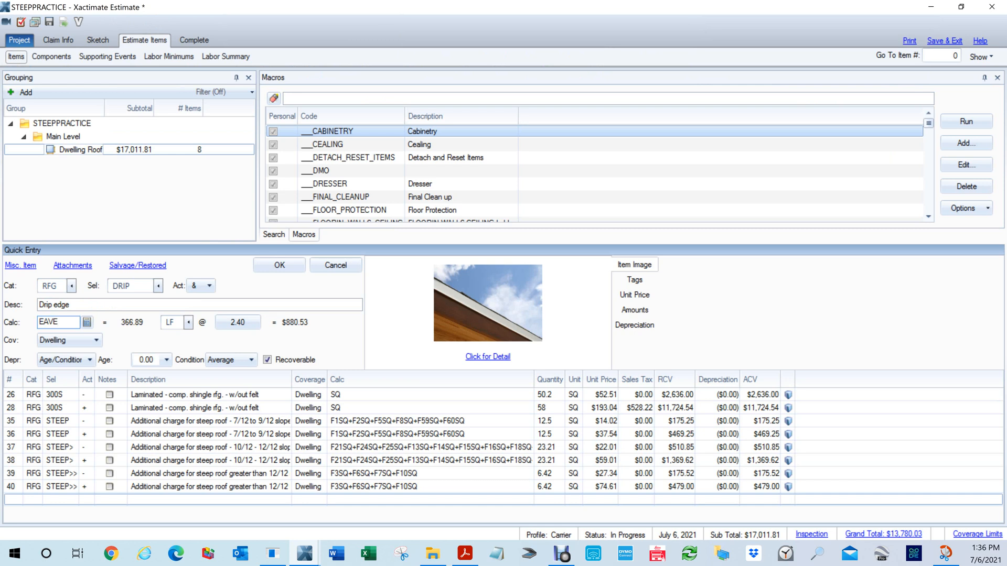
type("+RAKE")
left_click(283, 267)
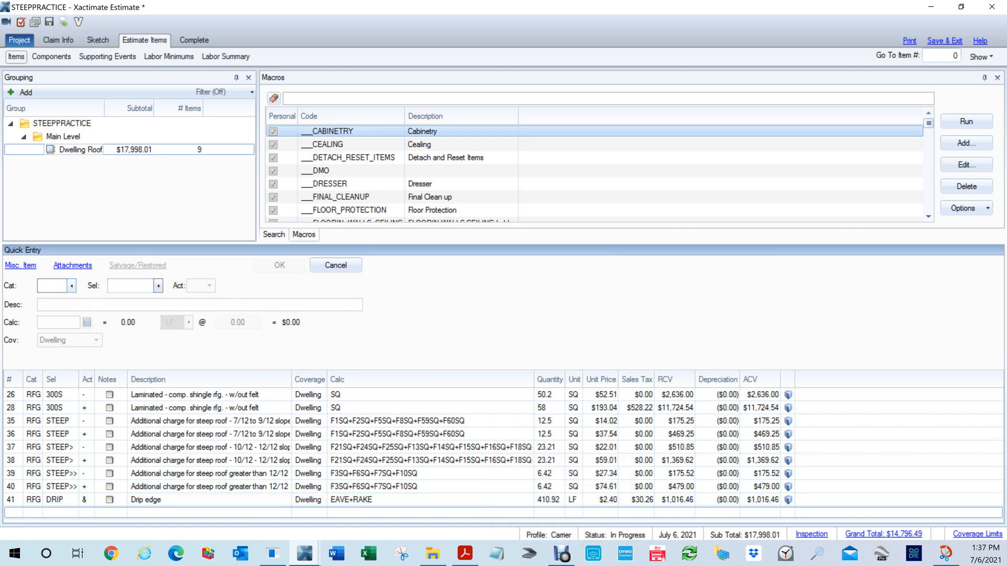
- Add an RFG MTLVF valley "W" flashing line item to the Dwelling Roof with the calculation VAL
type("RFG")
key("Tab")
type("VA")
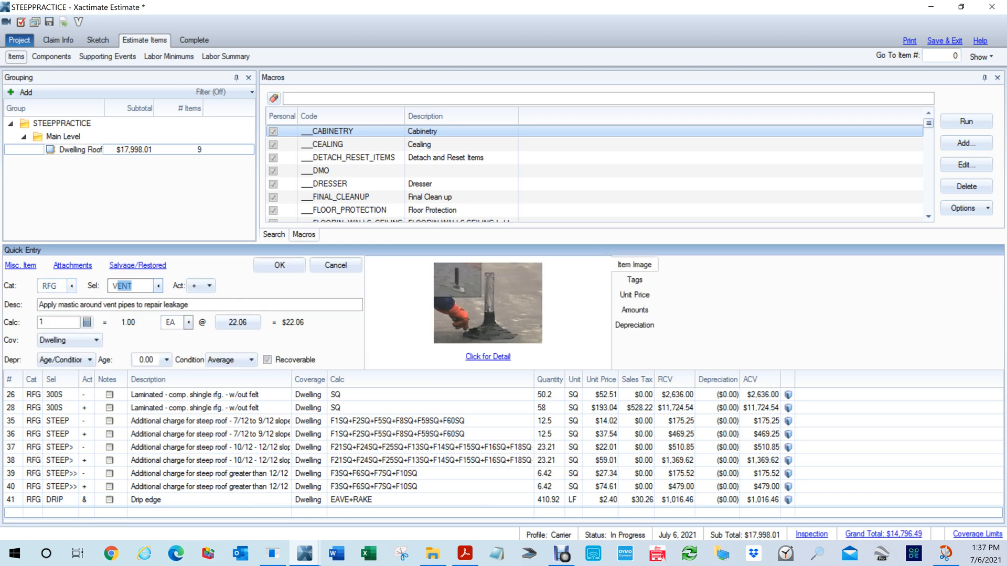
type("L")
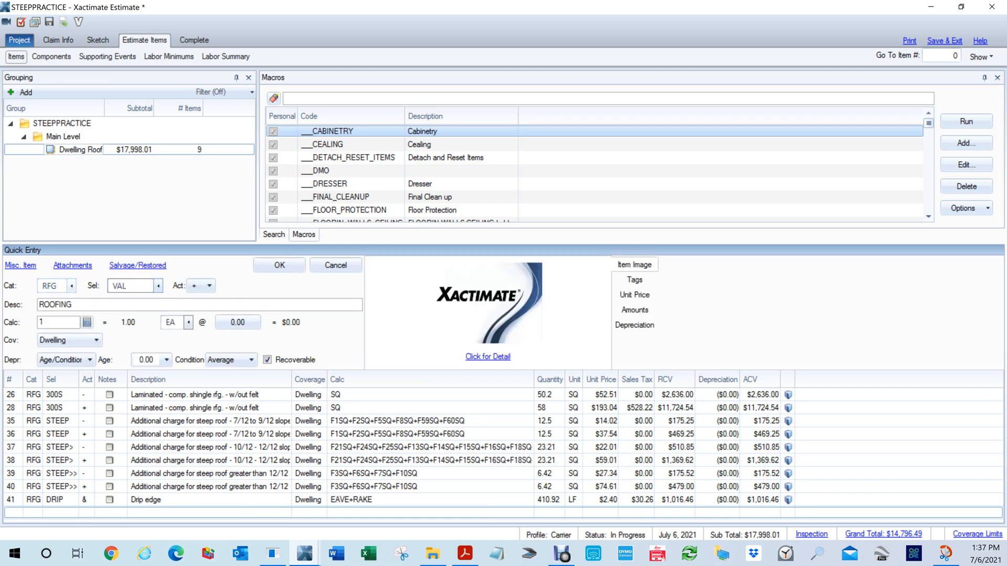
key("BackSpace")
key("BackSpace")
key("BackSpace")
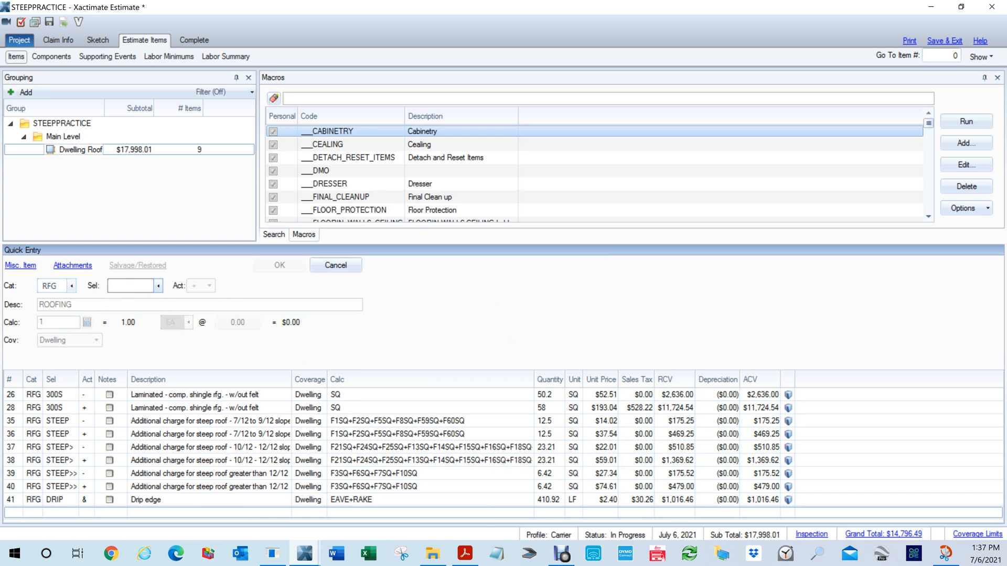
type("MTL")
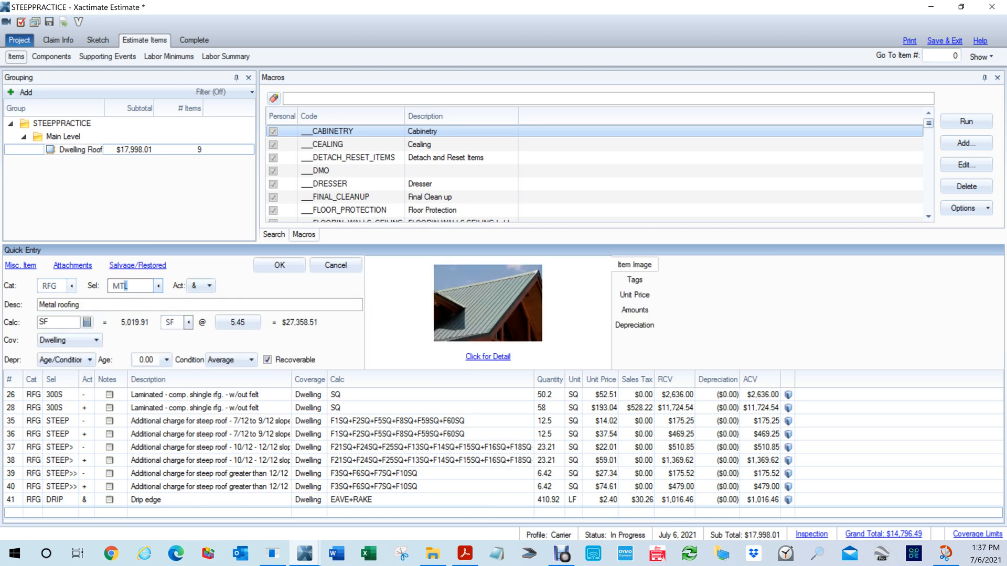
type("VF")
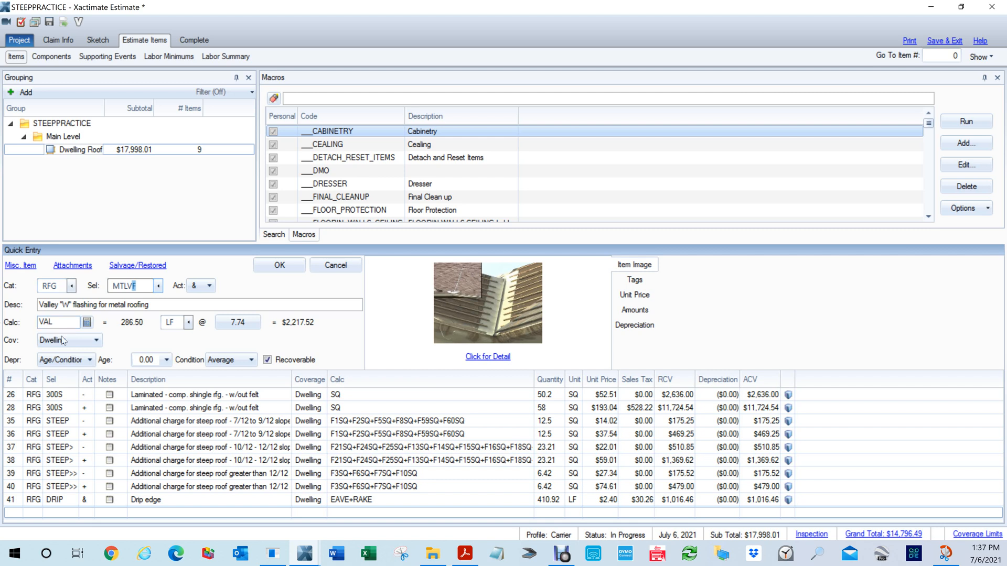
key("Tab")
left_click(280, 266)
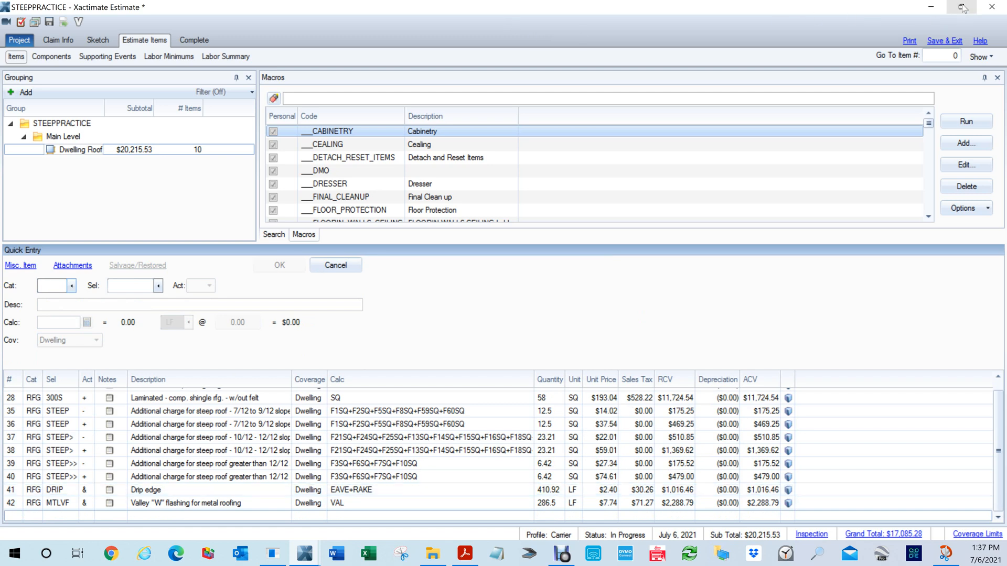
- Close the STEEPPRACTICE project without saving and switch to the VARIABLES project's sketch
left_click(991, 9)
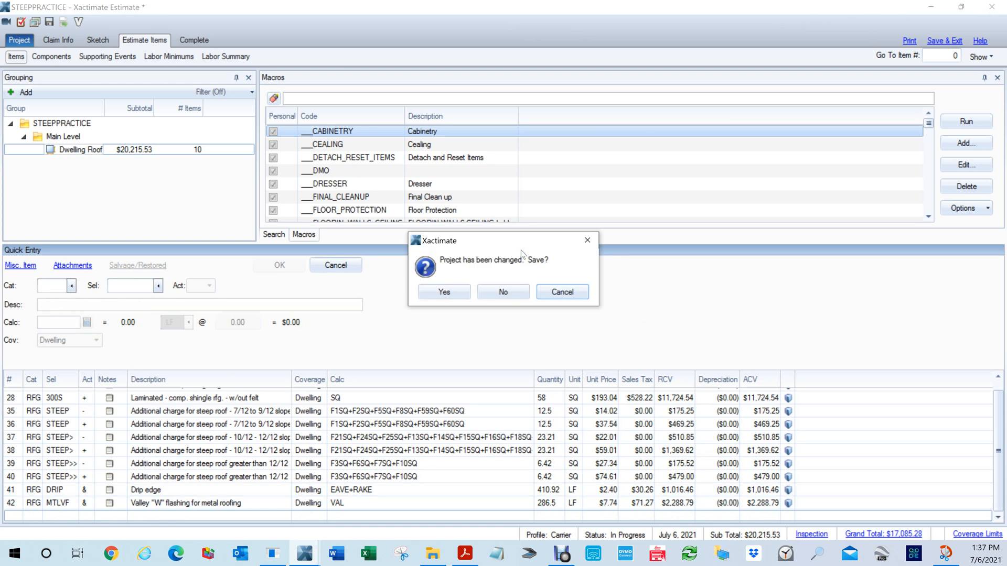
left_click(513, 297)
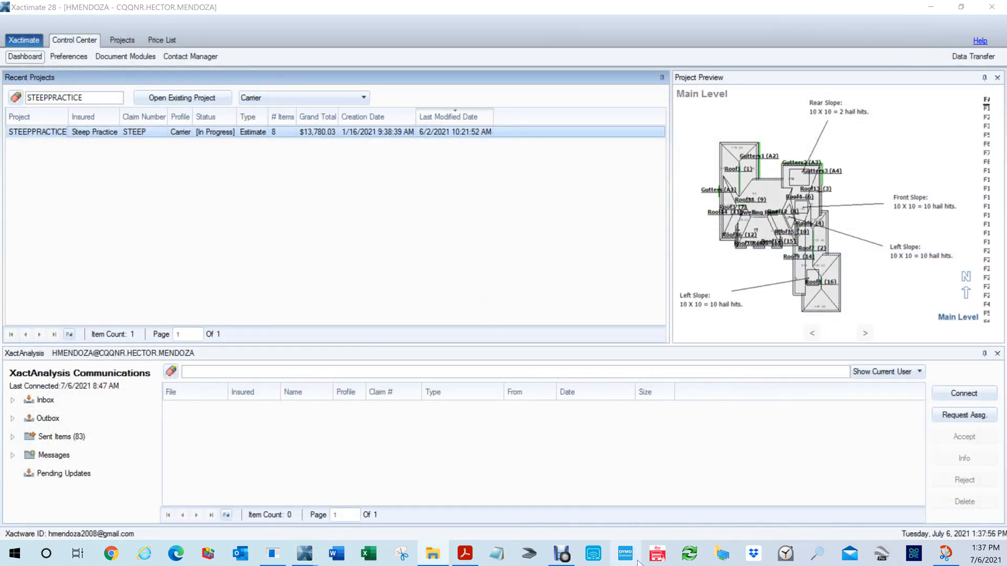
key("alt+Tab")
key("alt+Tab")
key("alt+Tab")
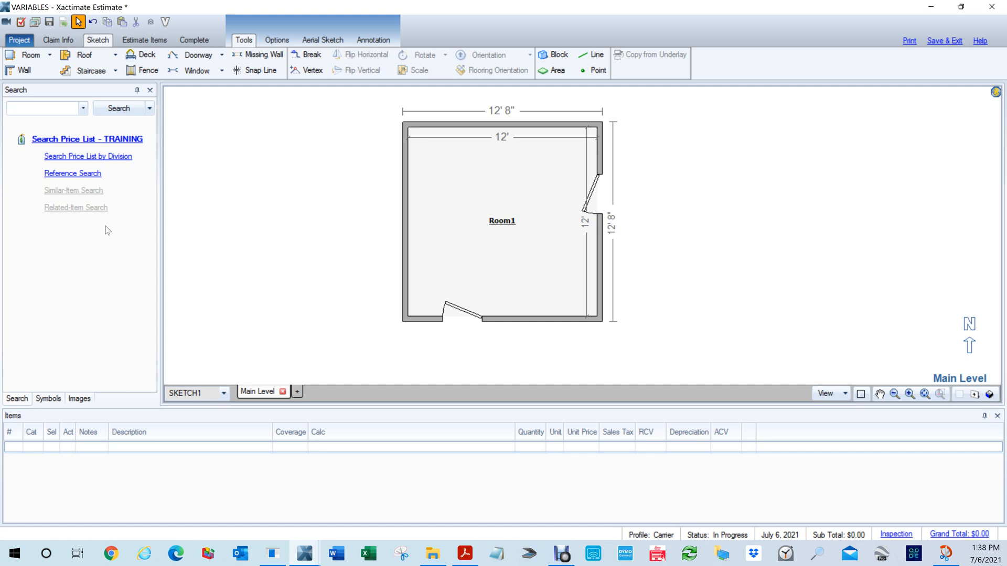
- Search the price list for "dry 1/2" and place the DRY1/2 drywall item on Room1's wall surfaces and ceiling
left_click(43, 108)
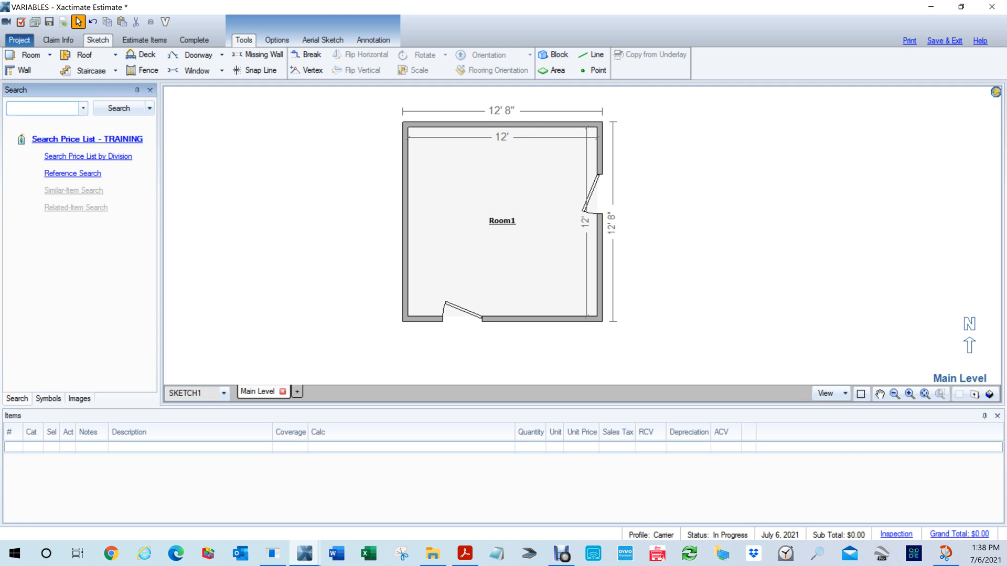
type("dry ")
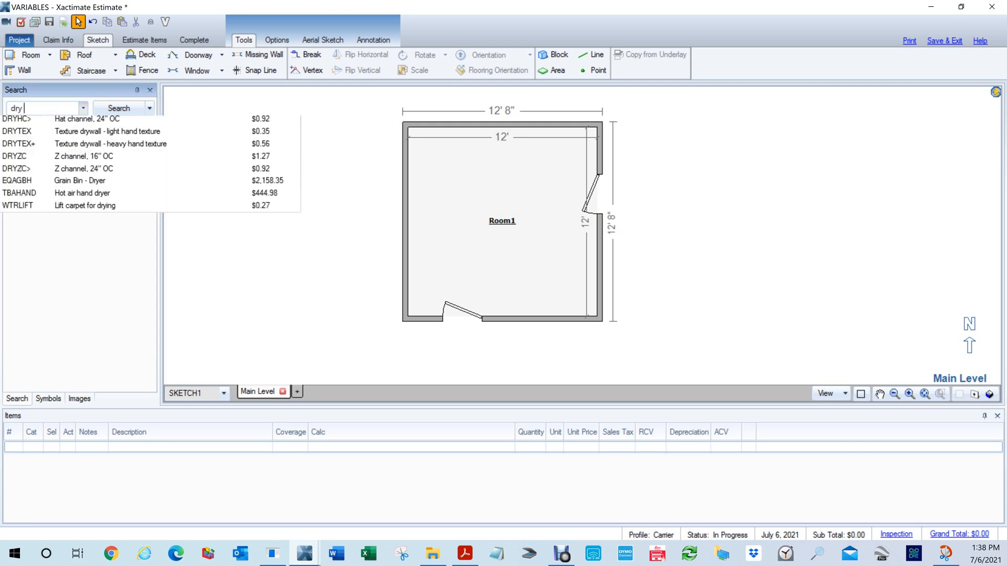
type("1/2")
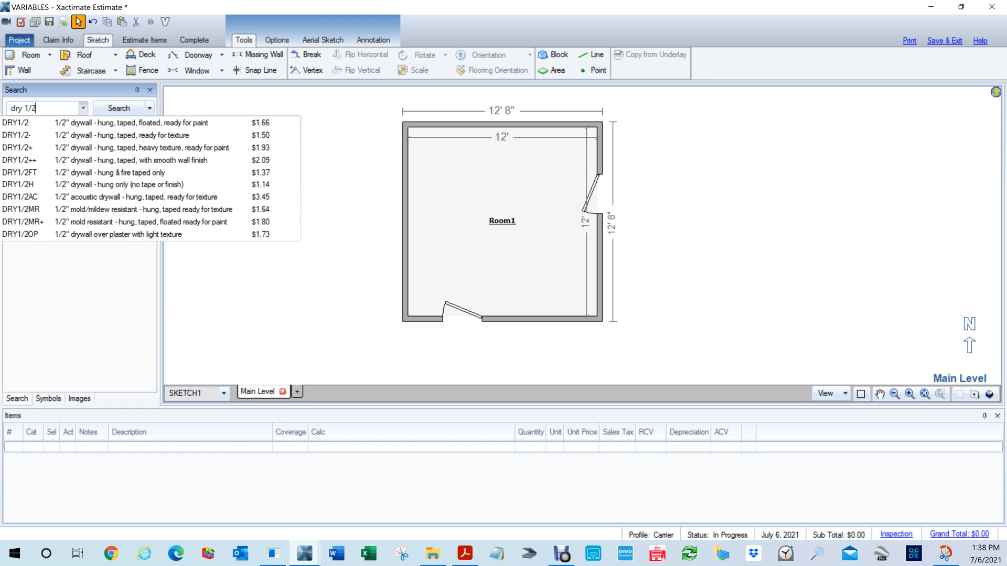
left_click(11, 123)
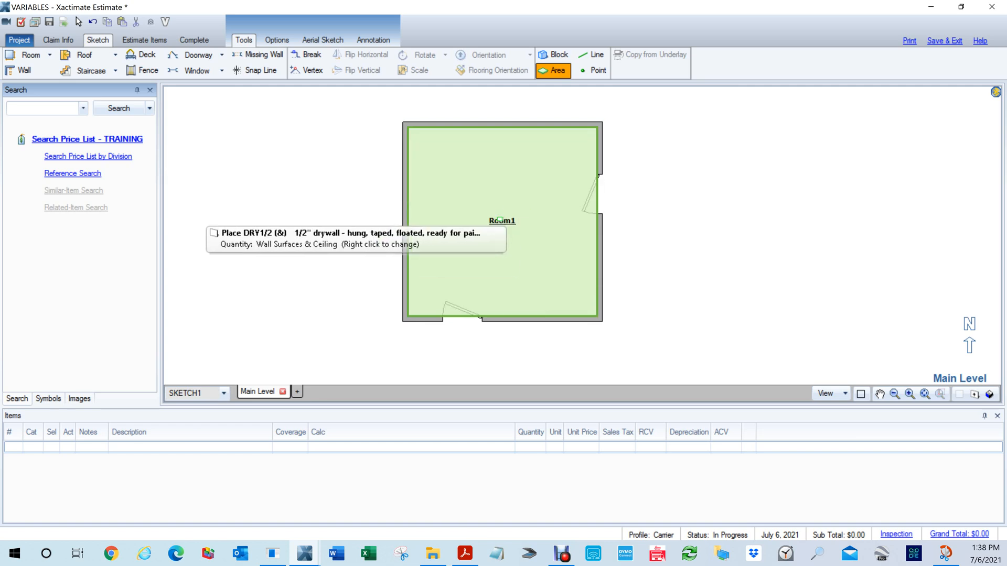
left_click(499, 221)
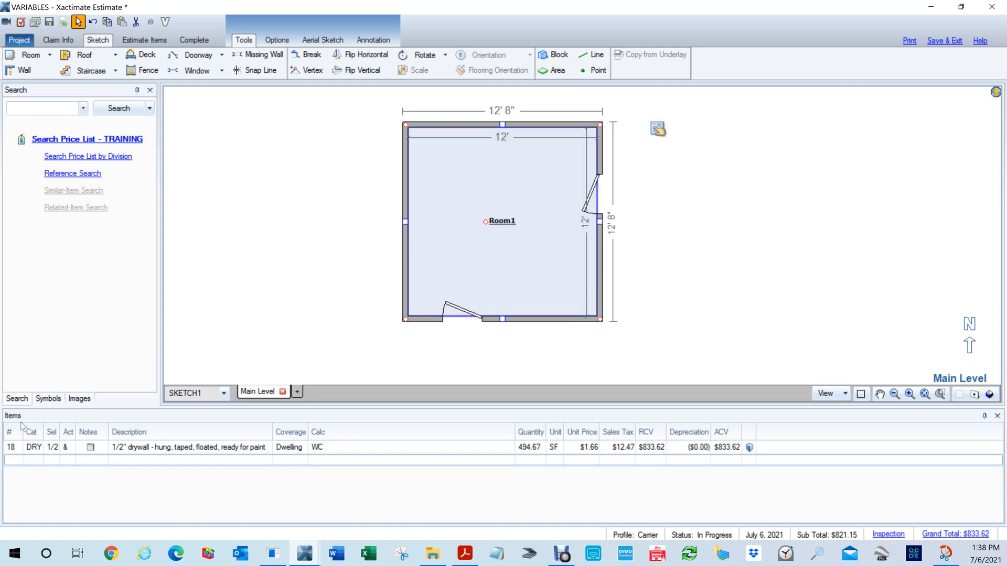
- Replace Room1's drywall line item with a DRY1/2 item placed only on the upper wall's surface, WS2
left_click(17, 450)
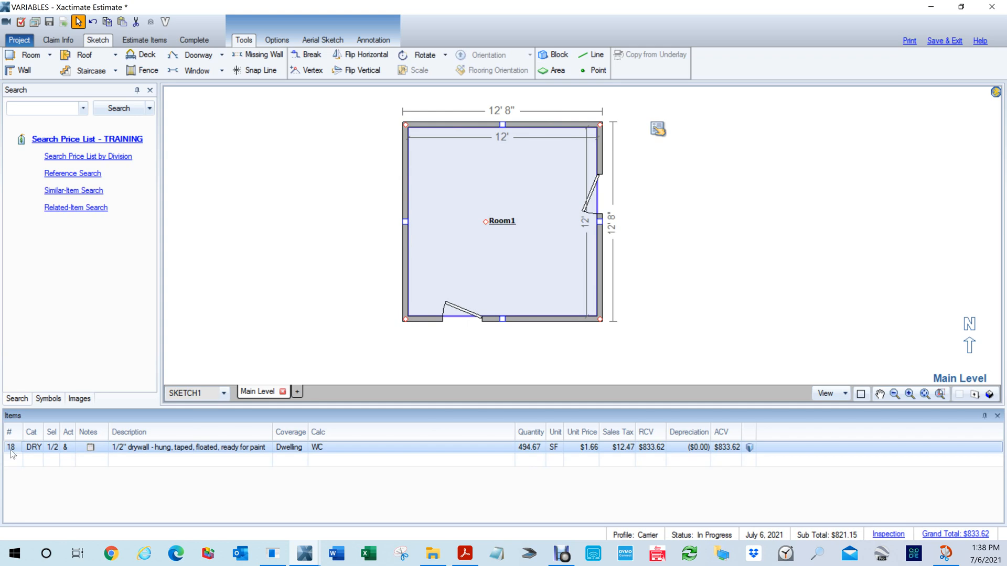
key("Delete")
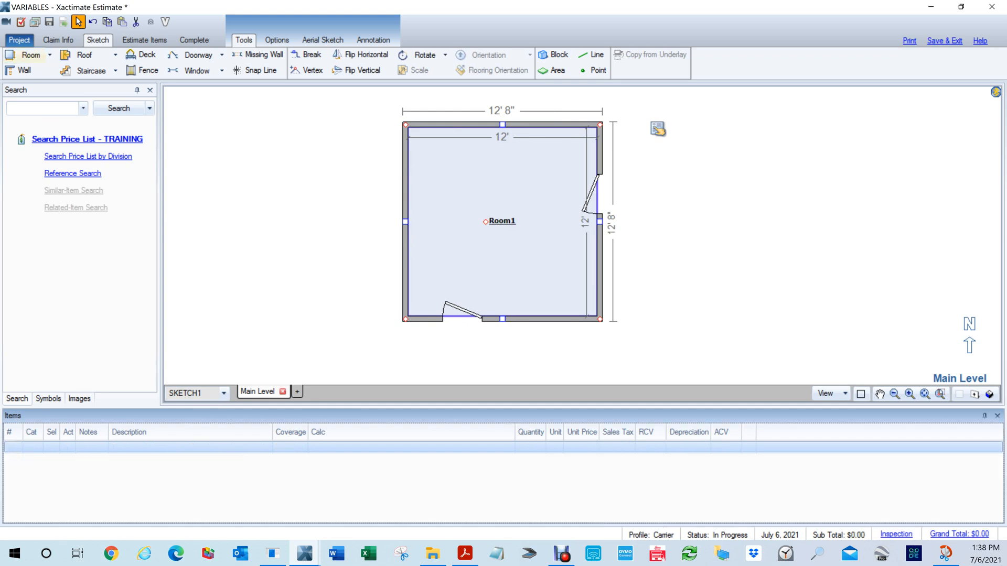
type("dry 1/2")
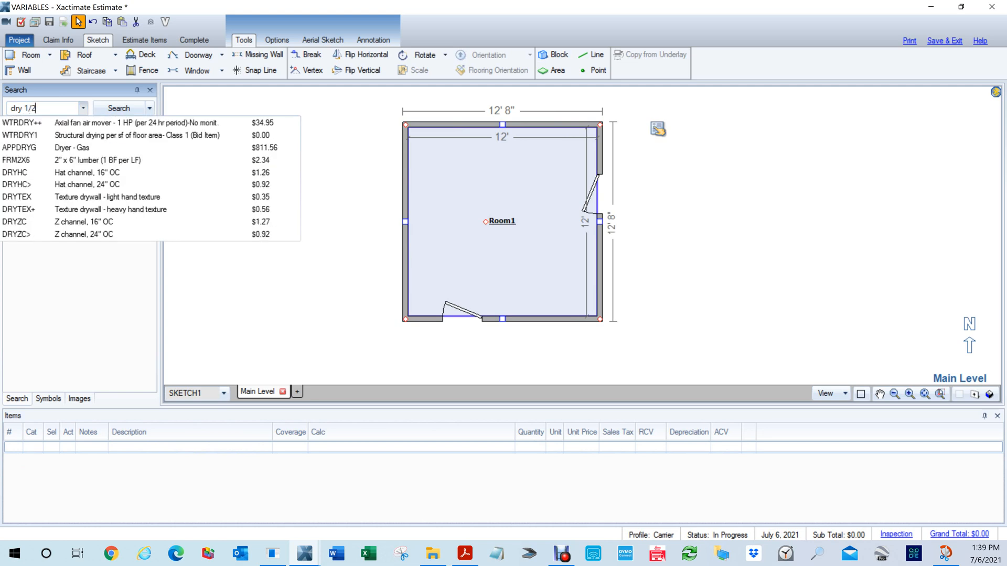
key("Down")
key("Return")
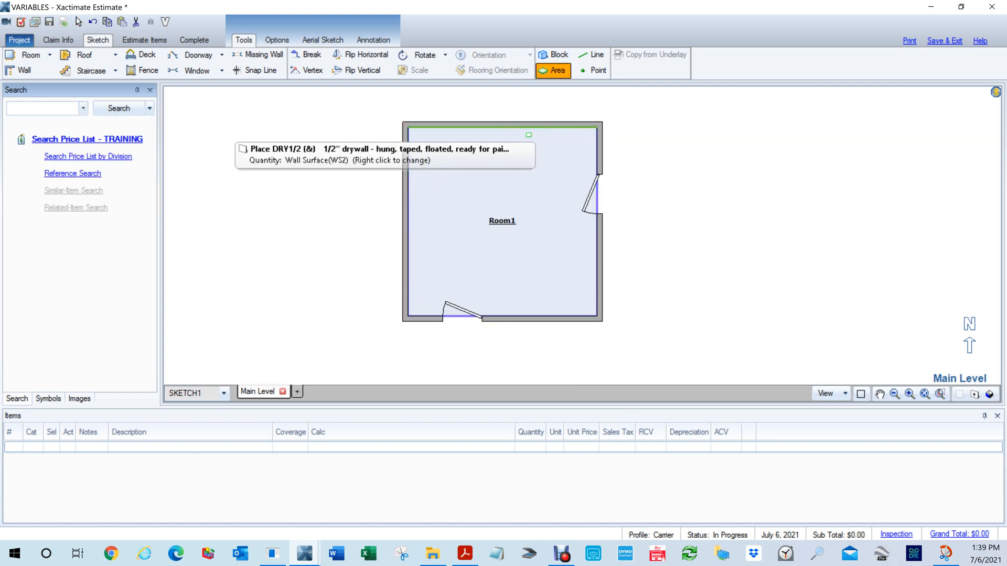
left_click(529, 135)
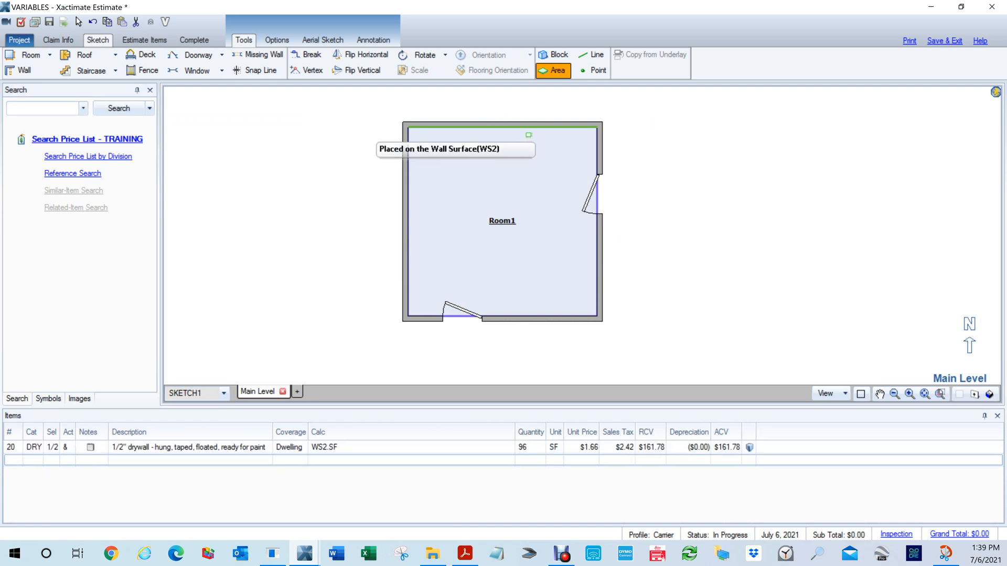
key("Escape")
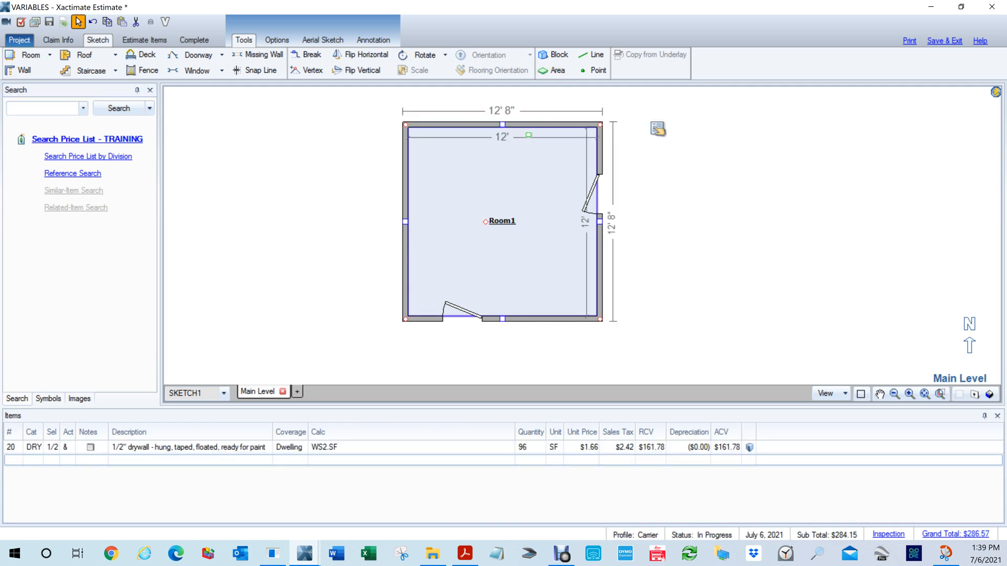
- Examine the wall surface properties of Room1's upper, left and lower walls for their grouping codes and variables
left_click(6, 448)
left_click(493, 141)
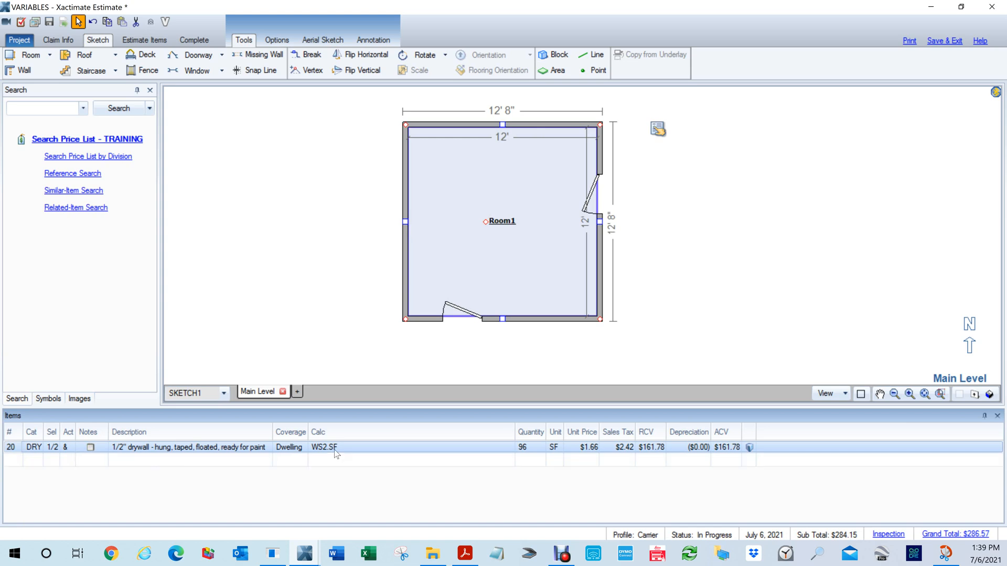
left_click(704, 201)
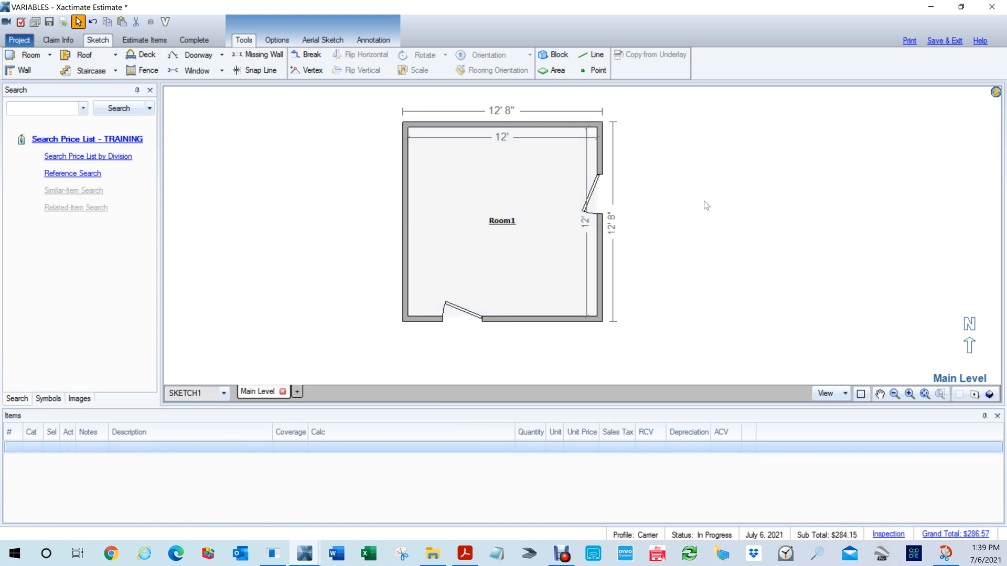
left_click(507, 135)
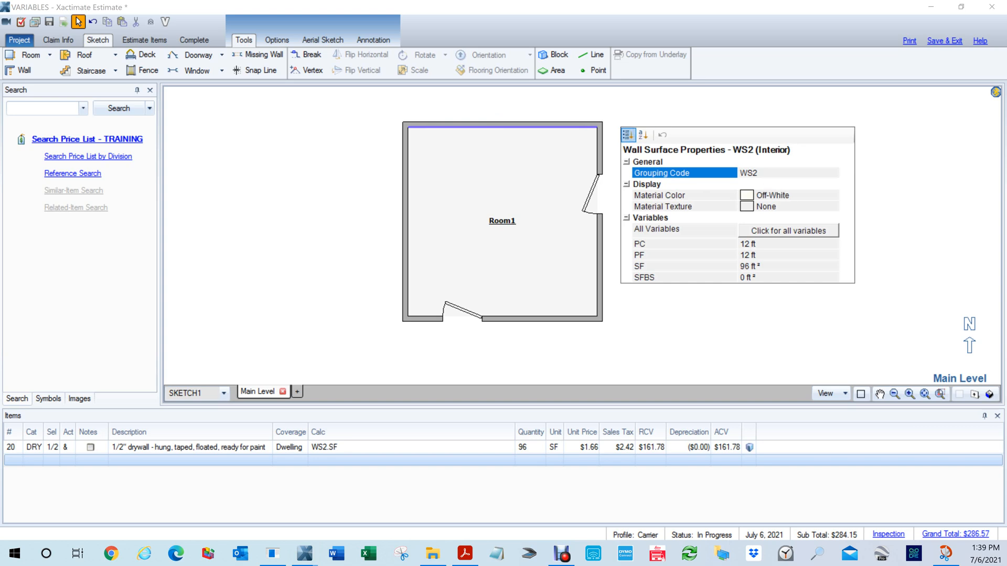
left_click(411, 216)
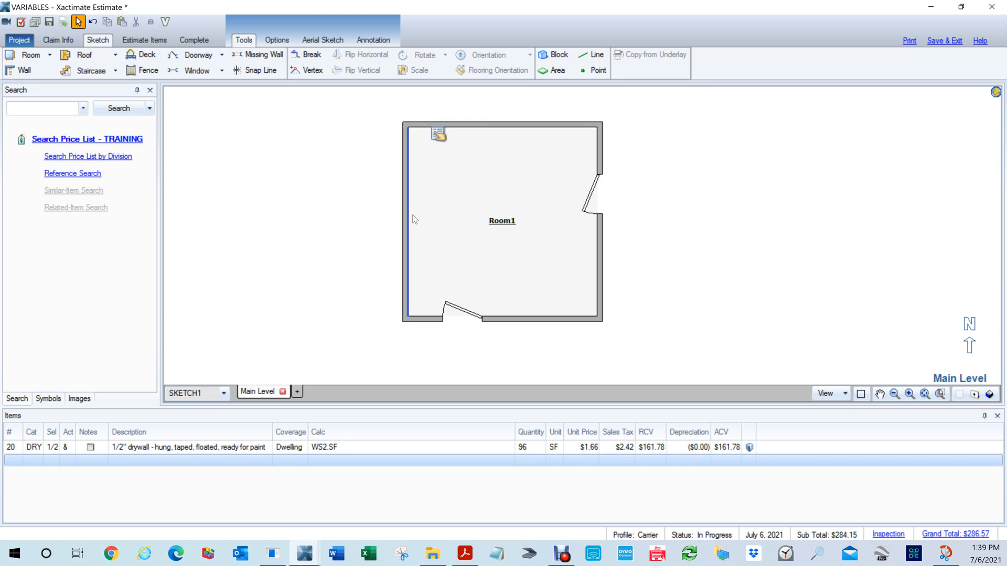
left_click(414, 216)
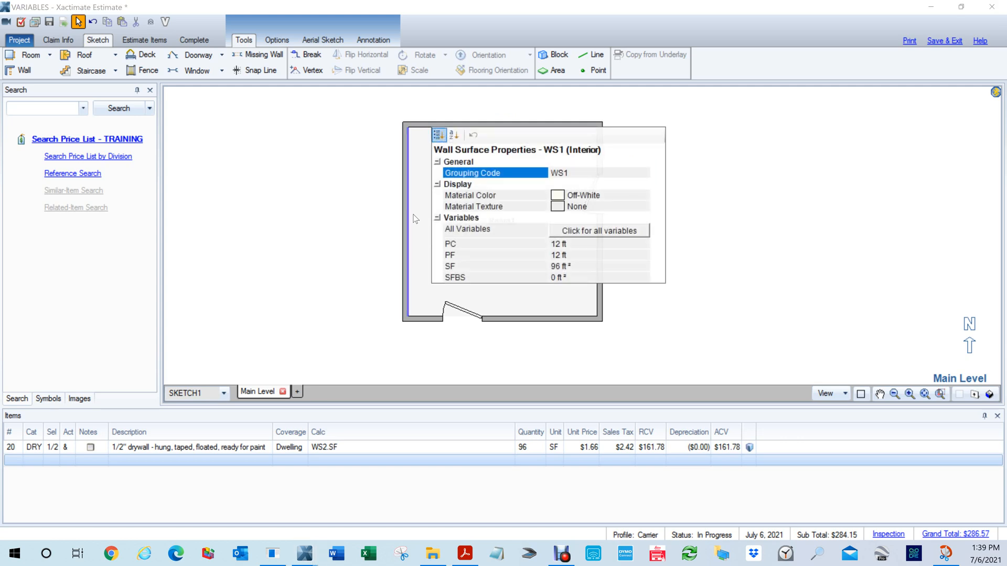
left_click(360, 186)
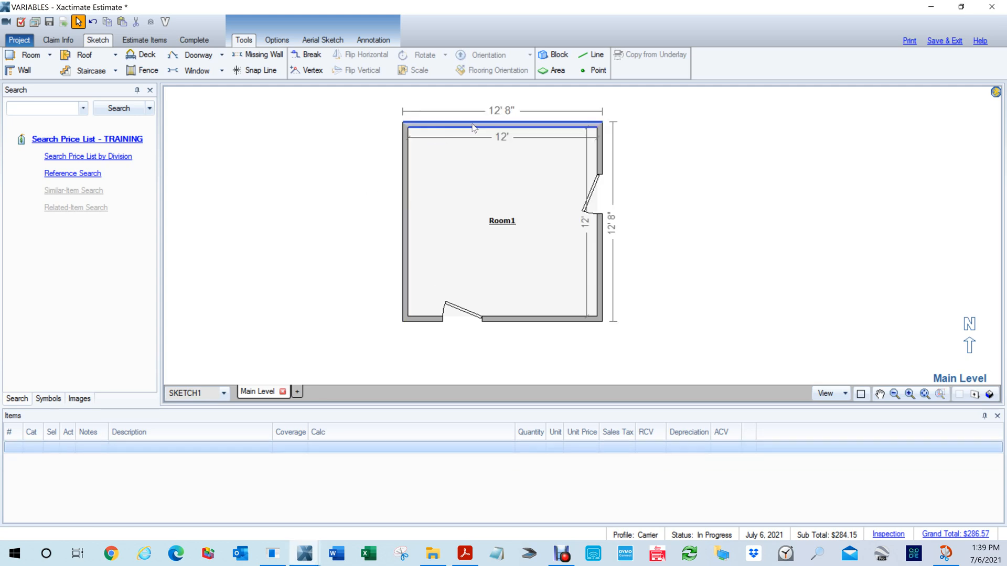
left_click(547, 313)
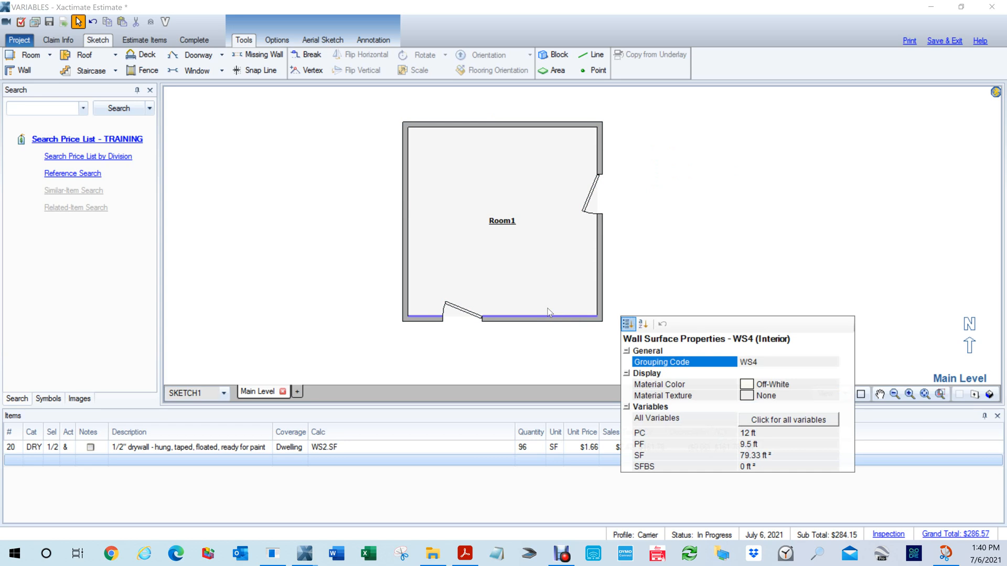
left_click(329, 255)
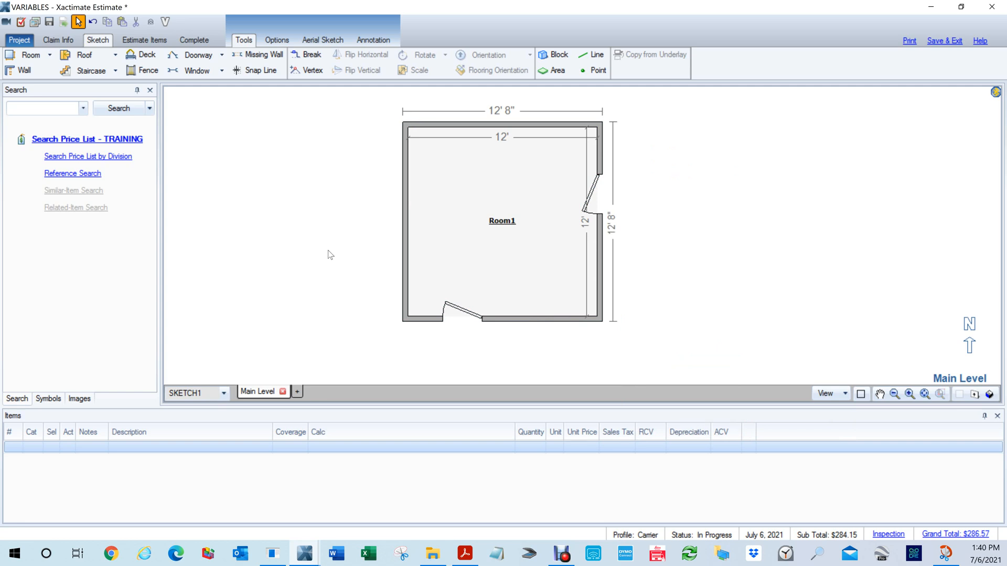
- Set the calculation of Room1's 1/2" drywall line item to WS1.SF+WS2.SF
left_click(474, 236)
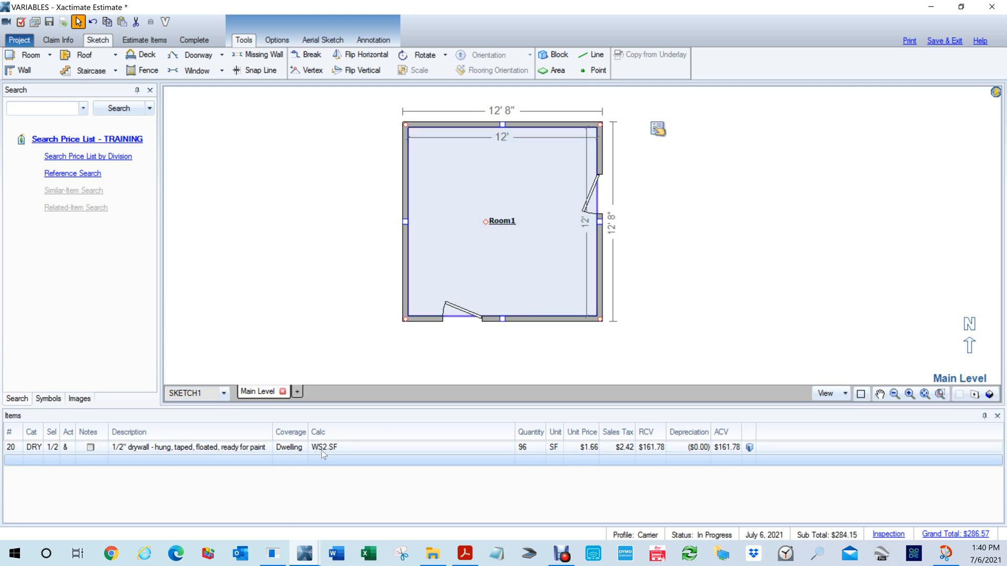
left_click(349, 449)
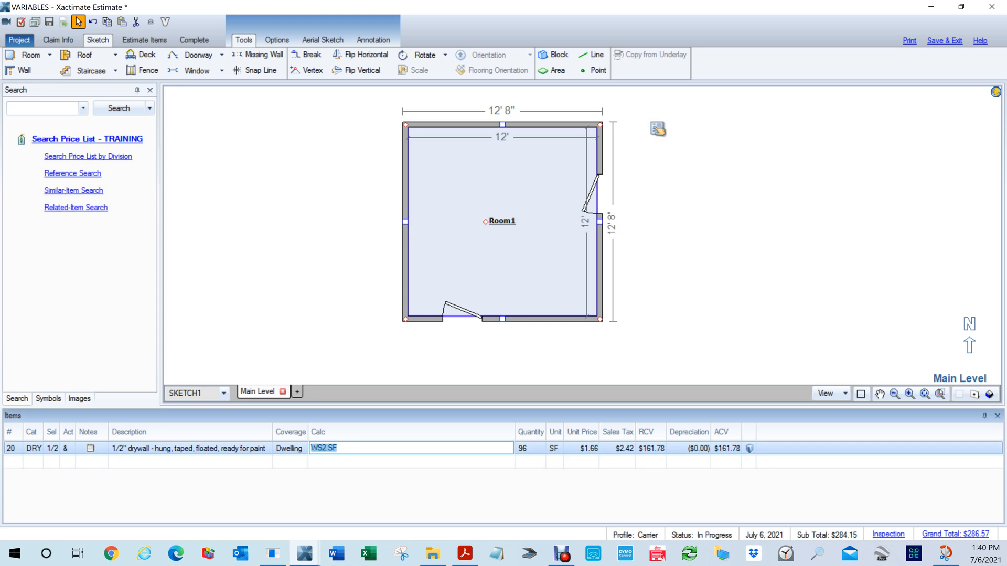
left_click(313, 449)
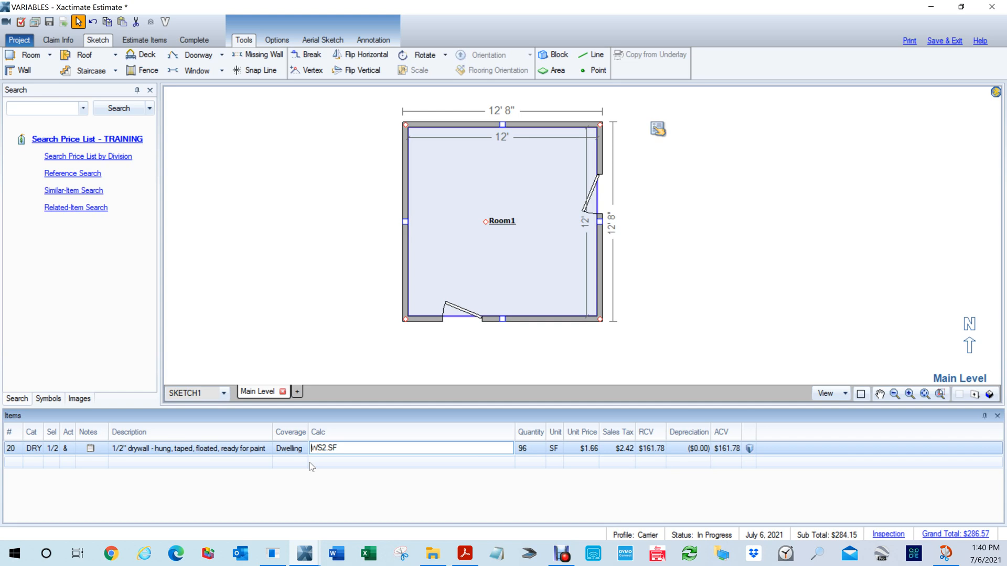
type("WS1.SF+")
key("Return")
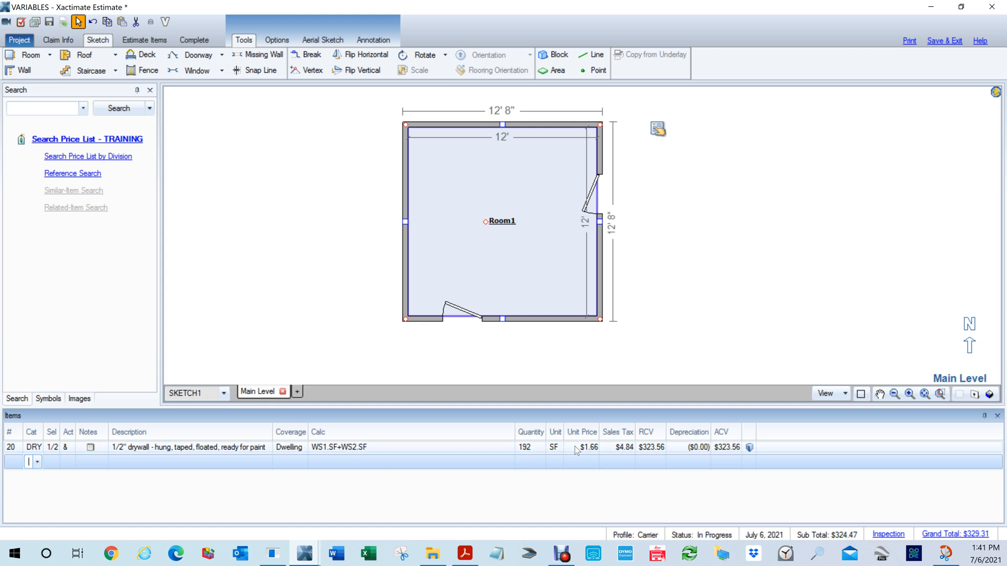
- Draw a wide doorway in Room1's upper wall, starting about 2' 6" from its left end
type("DMO")
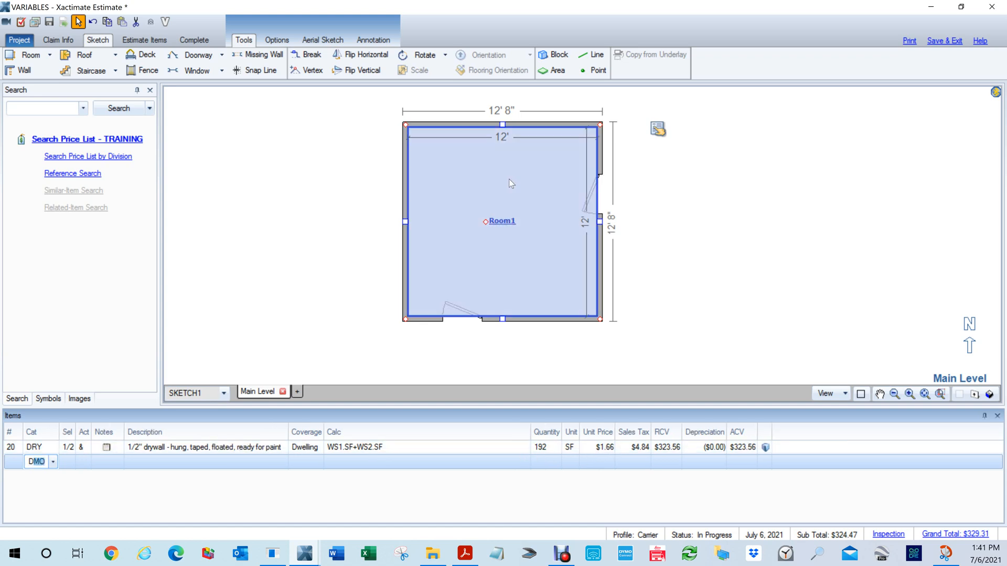
left_click(377, 125)
key("d")
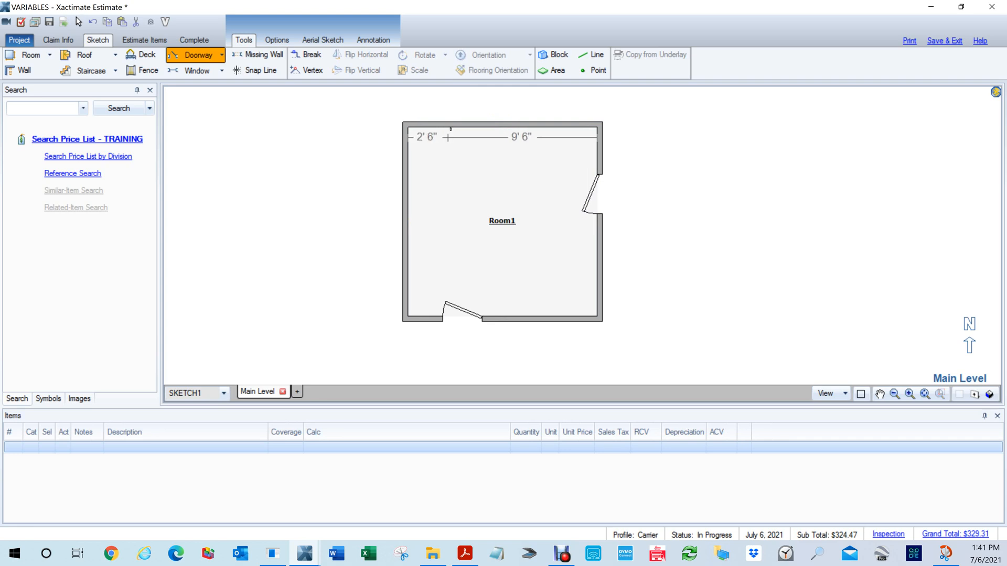
left_click_drag(450, 128, 567, 138)
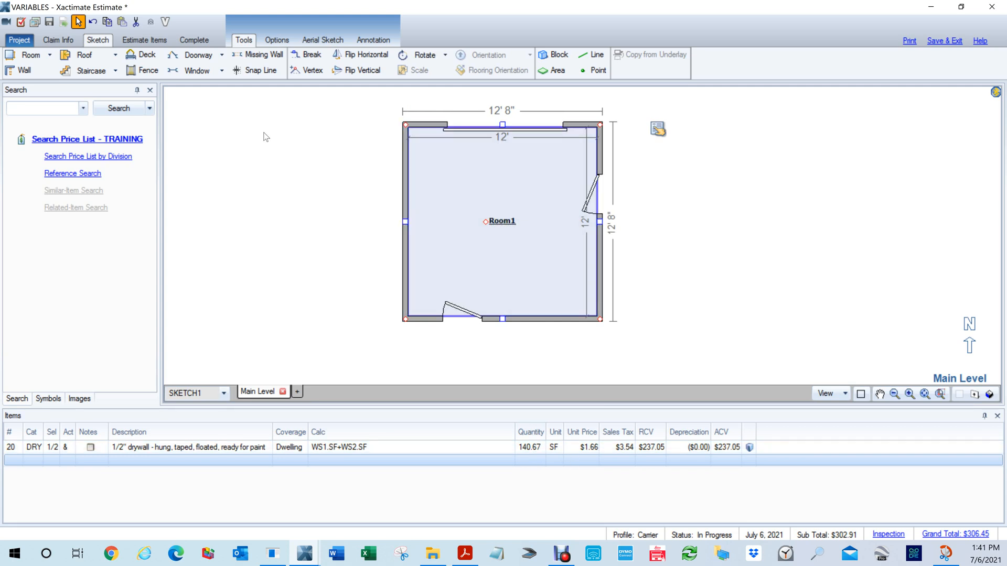
- Draw a wide doorway in Room1's left wall, starting about 2' 7" from its upper end
left_click(198, 55)
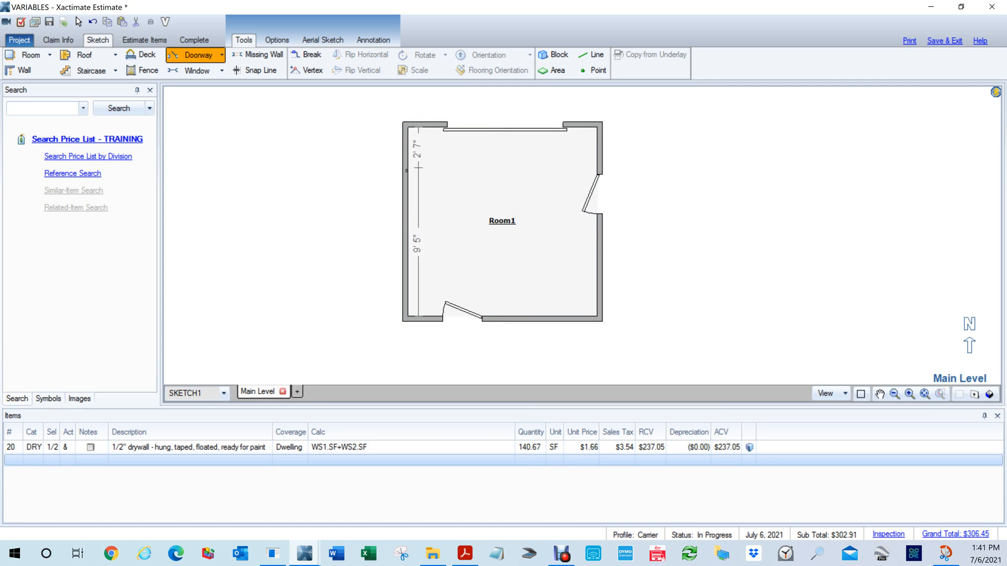
left_click(413, 281)
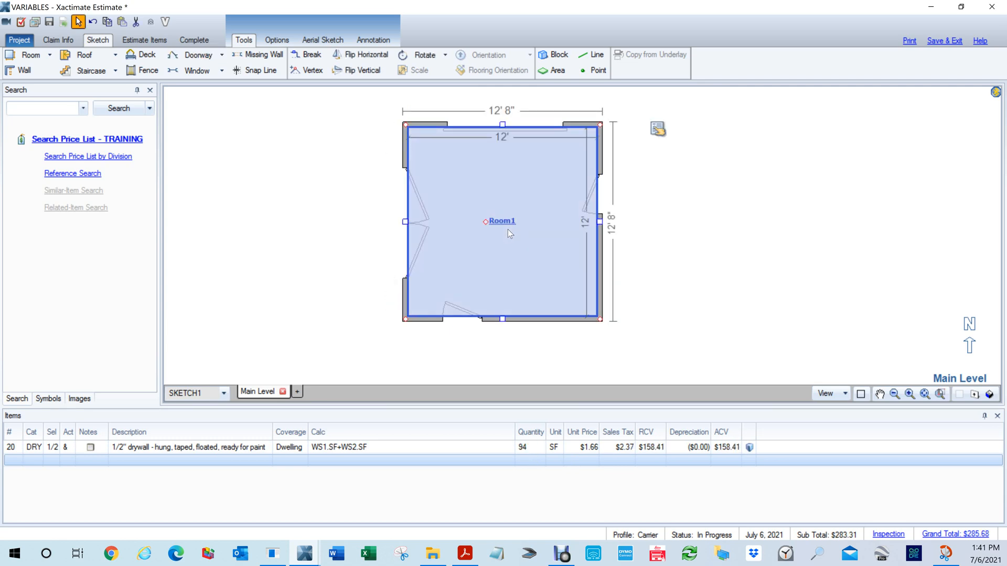
left_click(729, 254)
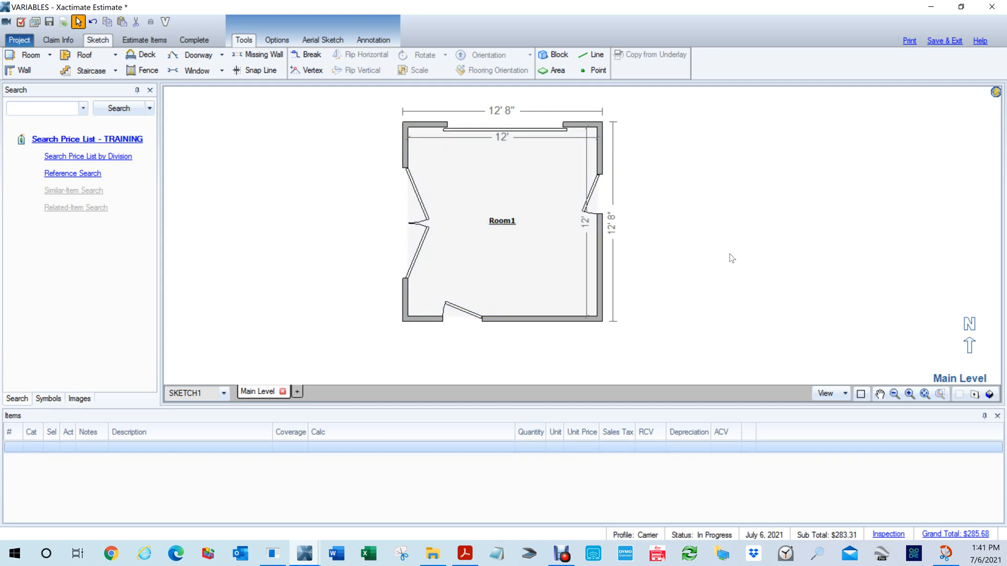
- Examine the upper wall's door properties for the Deduct Door options, and check Room1's drywall quantity
left_click(493, 132)
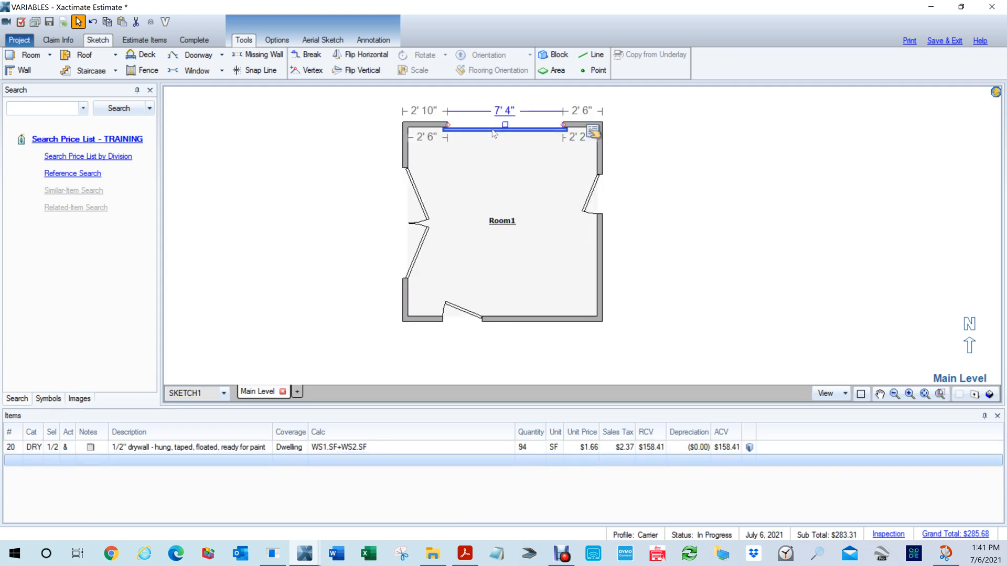
left_click(597, 135)
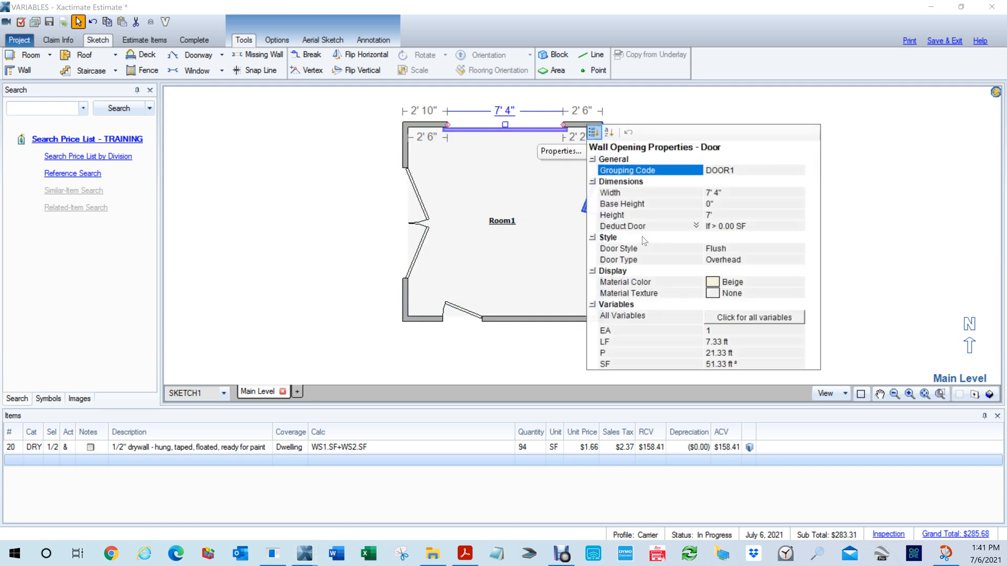
left_click(697, 227)
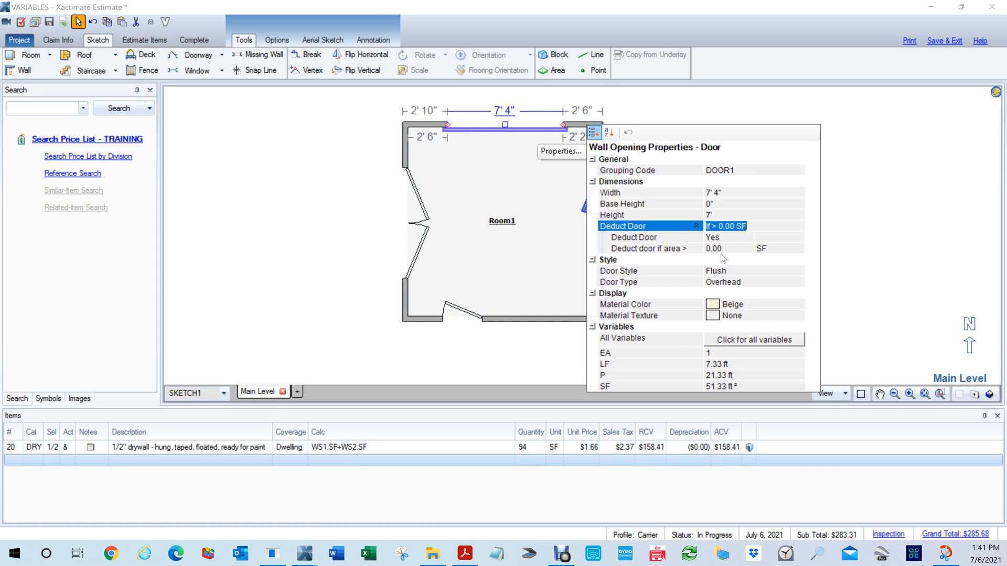
left_click(299, 186)
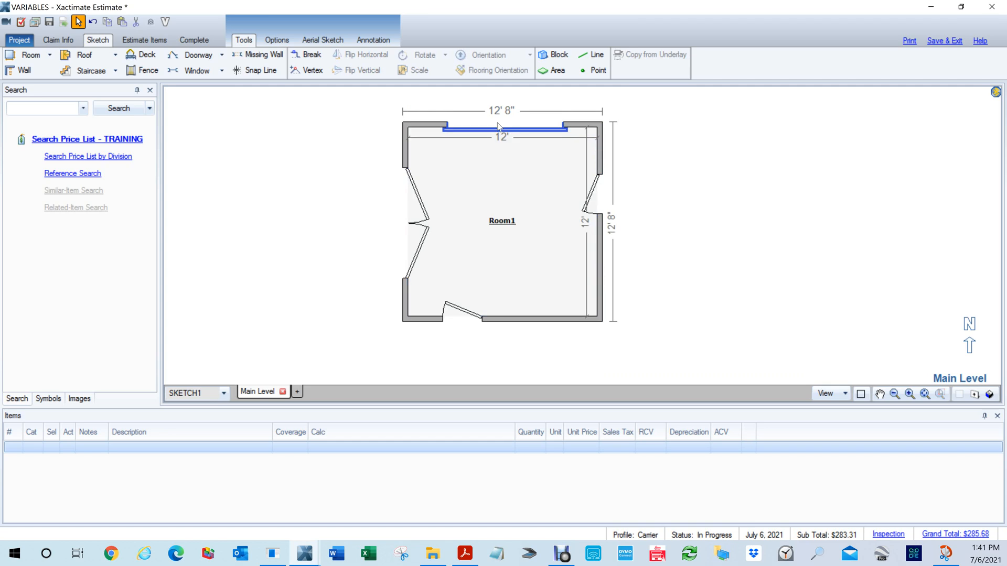
left_click(498, 216)
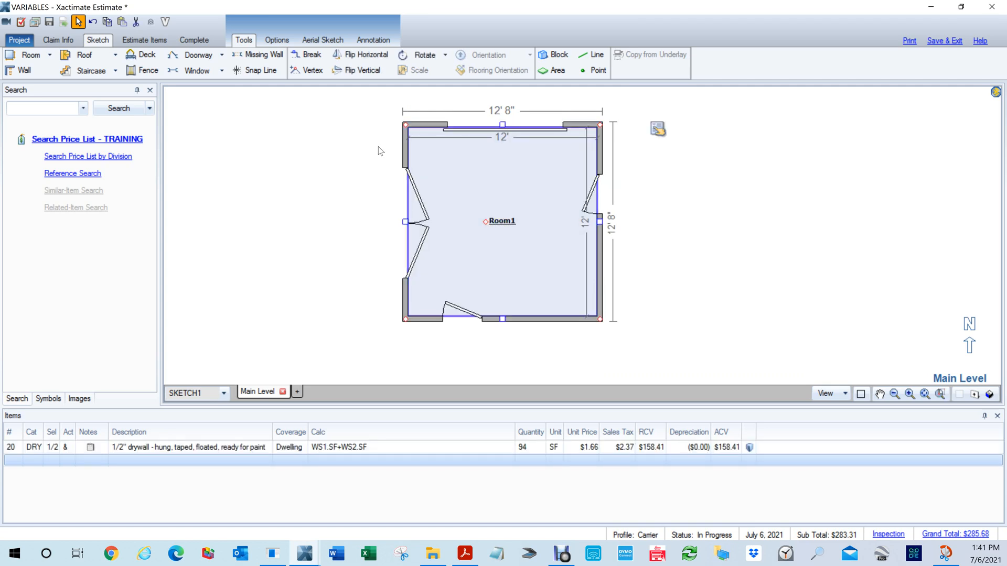
left_click(357, 137)
- Try deleting the wide doors from Room1's upper and left walls to compare drywall quantities, and undo both deletions
left_click(463, 131)
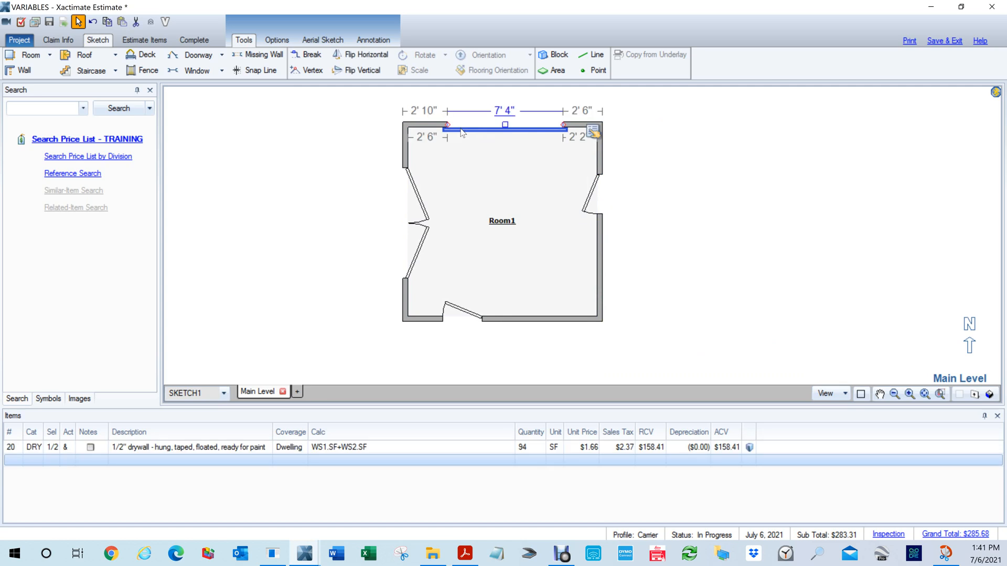
key("Delete")
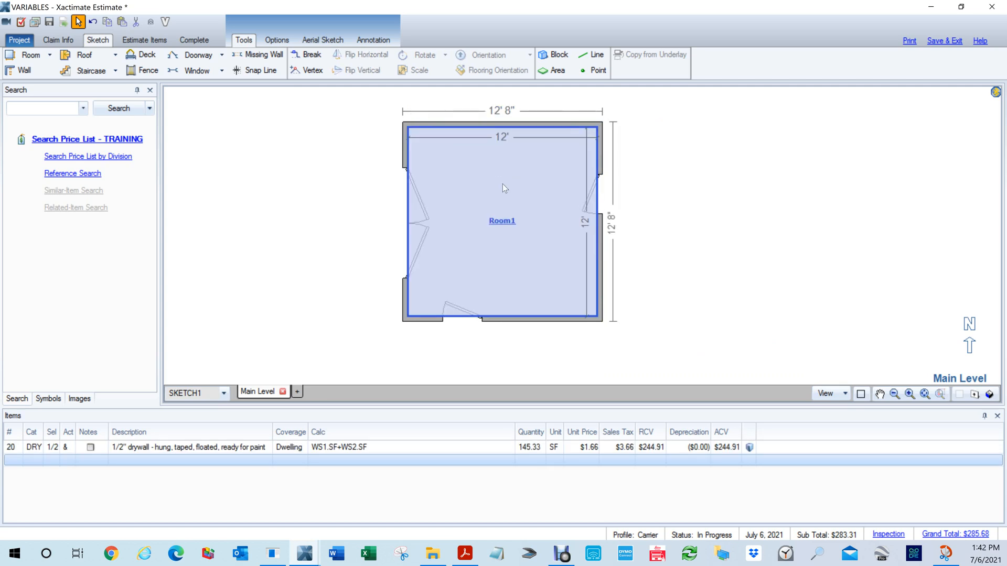
left_click(508, 211)
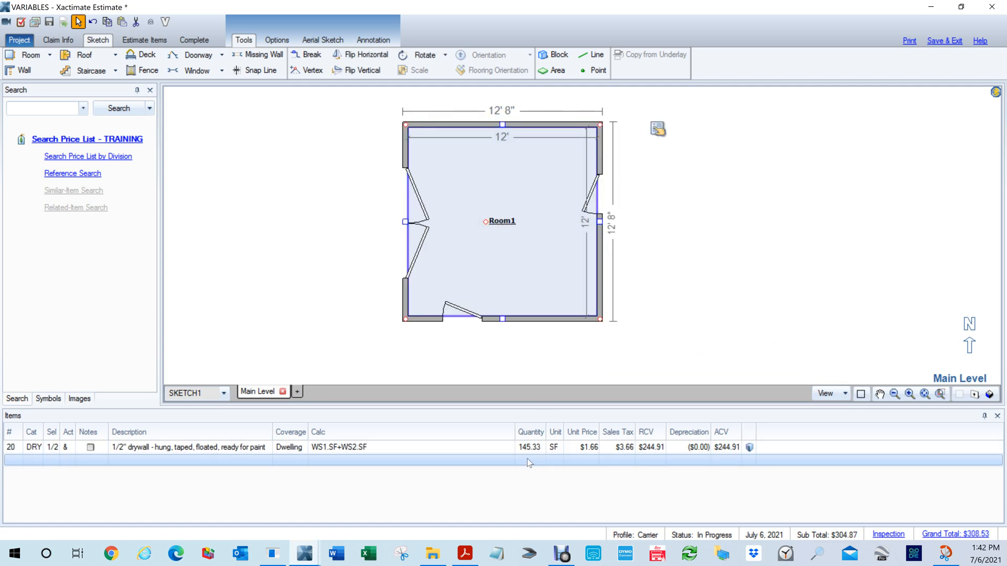
left_click(422, 229)
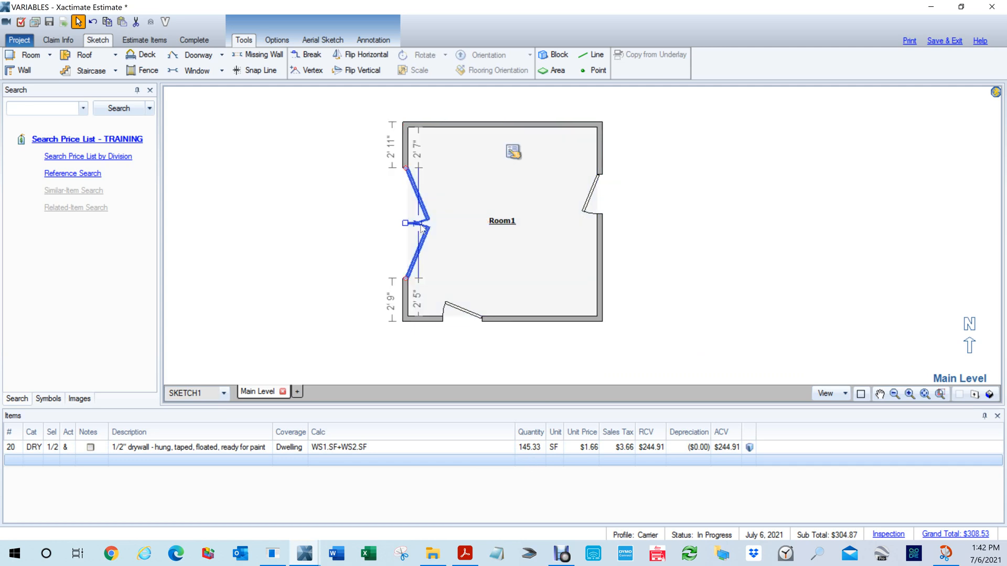
key("Delete")
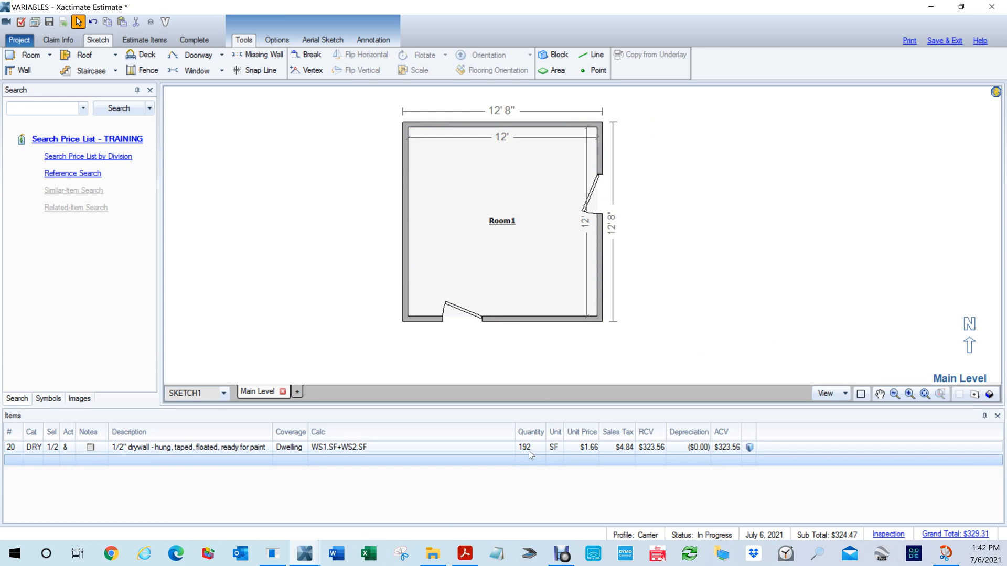
left_click(653, 257)
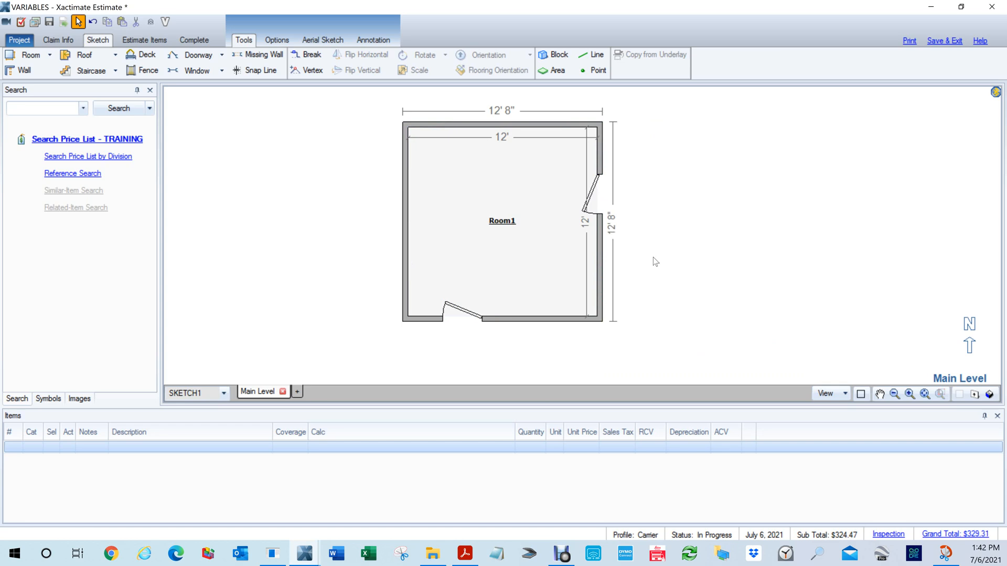
key("ctrl+z")
key("ctrl+z")
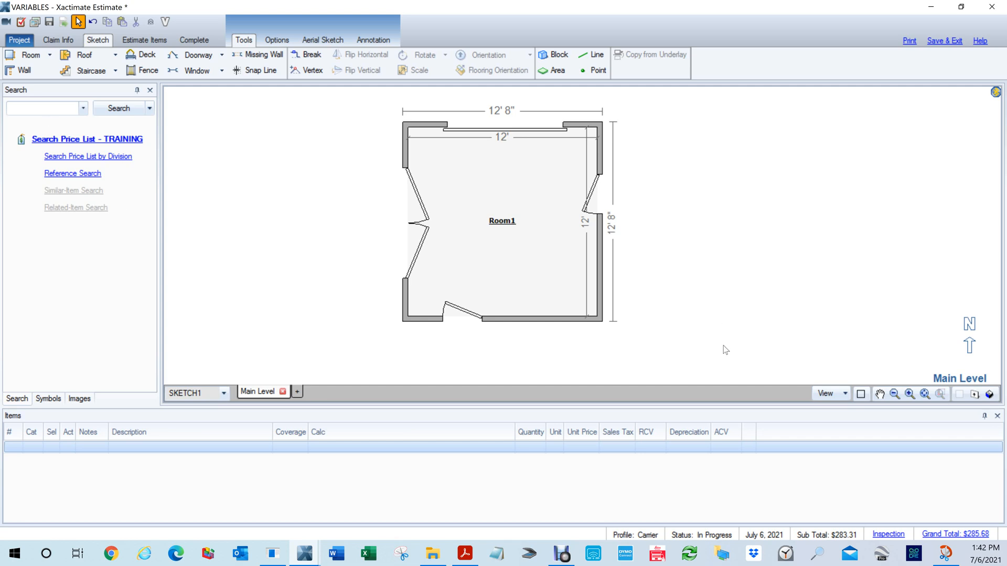
- In the 3D view, remove the DRY1/2 drywall item from Room1's upper and left wall surfaces, WS2 and WS1
key("F9")
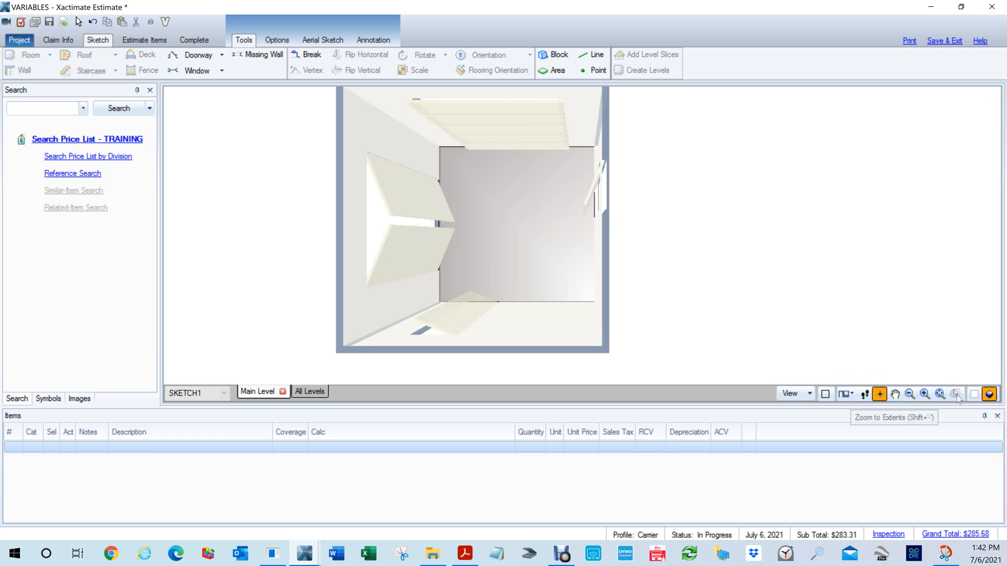
left_click_drag(693, 243, 716, 193)
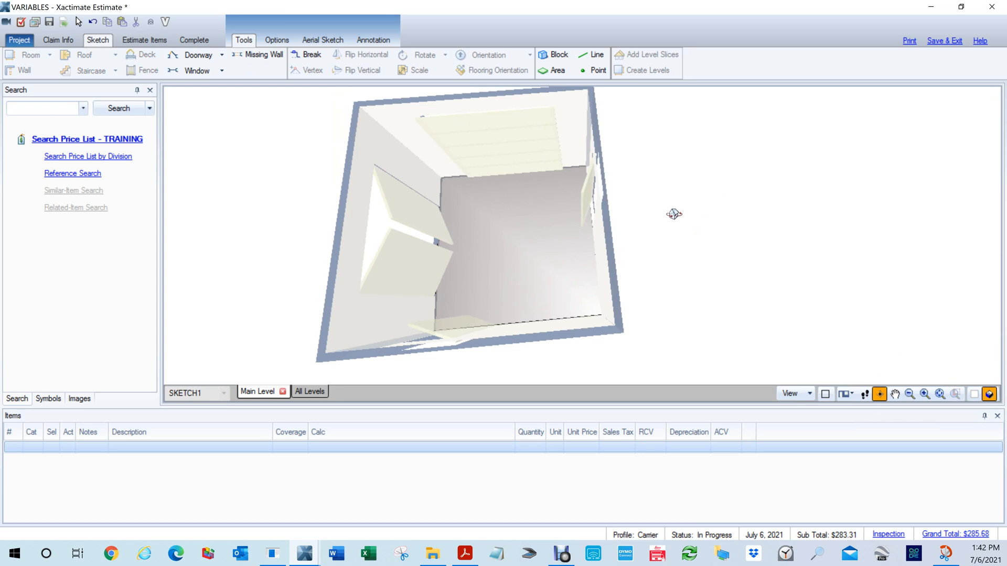
left_click(42, 108)
type("dry 1/2")
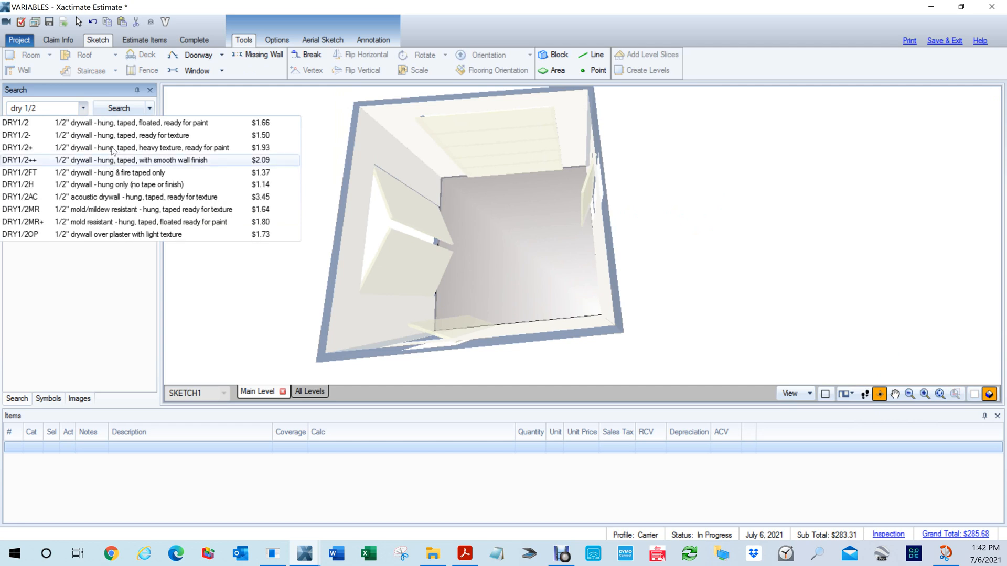
left_click(87, 126)
left_click(408, 120)
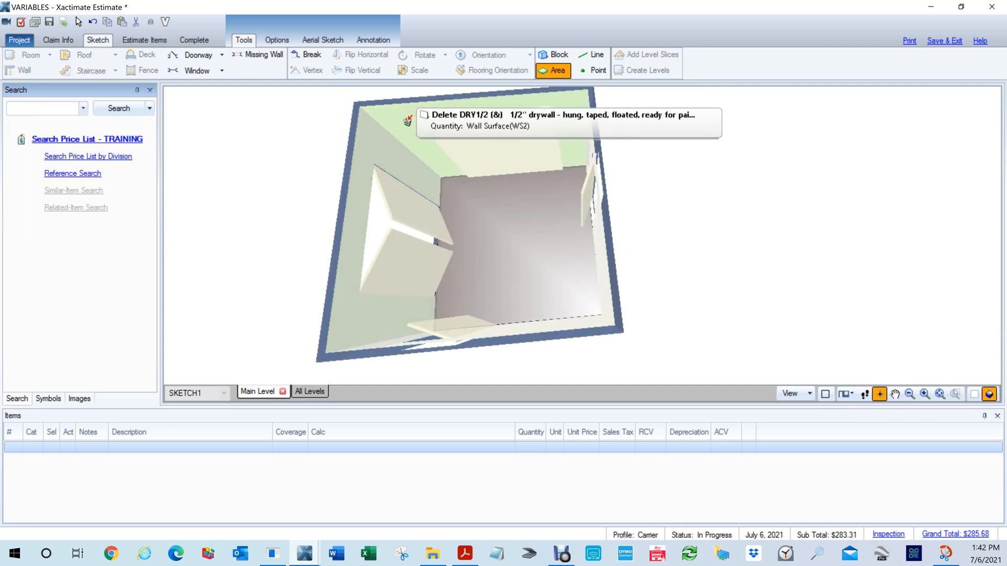
left_click(408, 119)
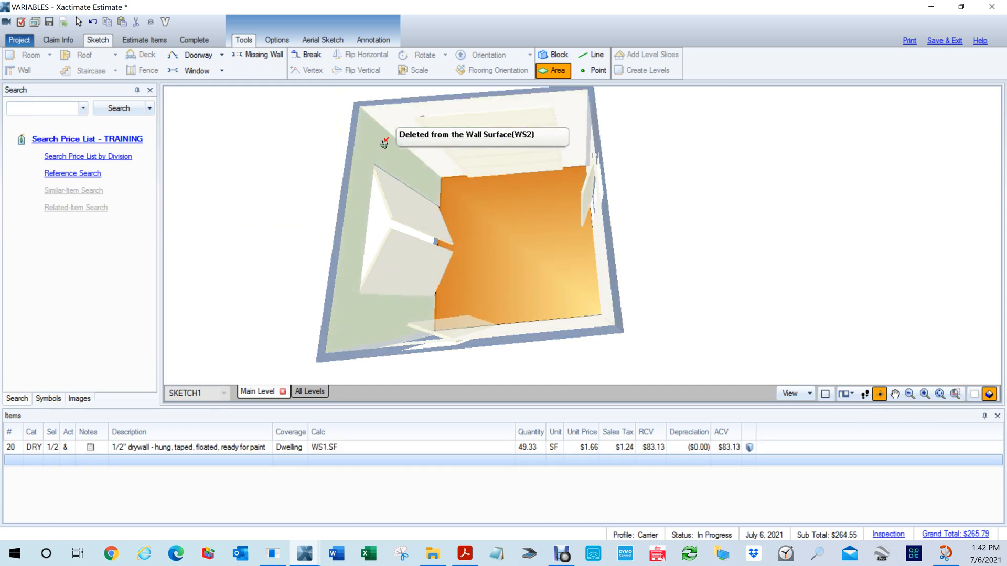
left_click(379, 147)
key("Escape")
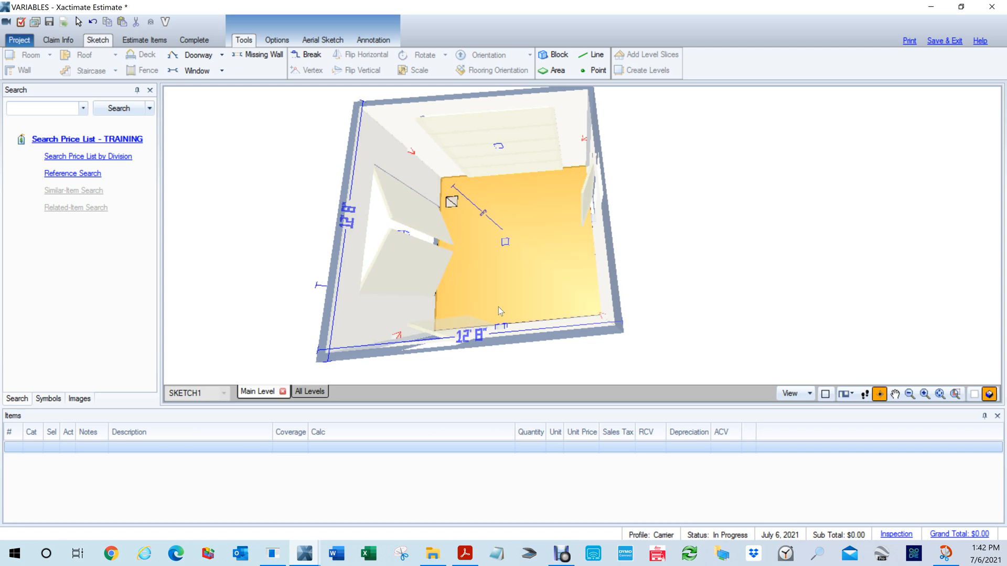
key("F9")
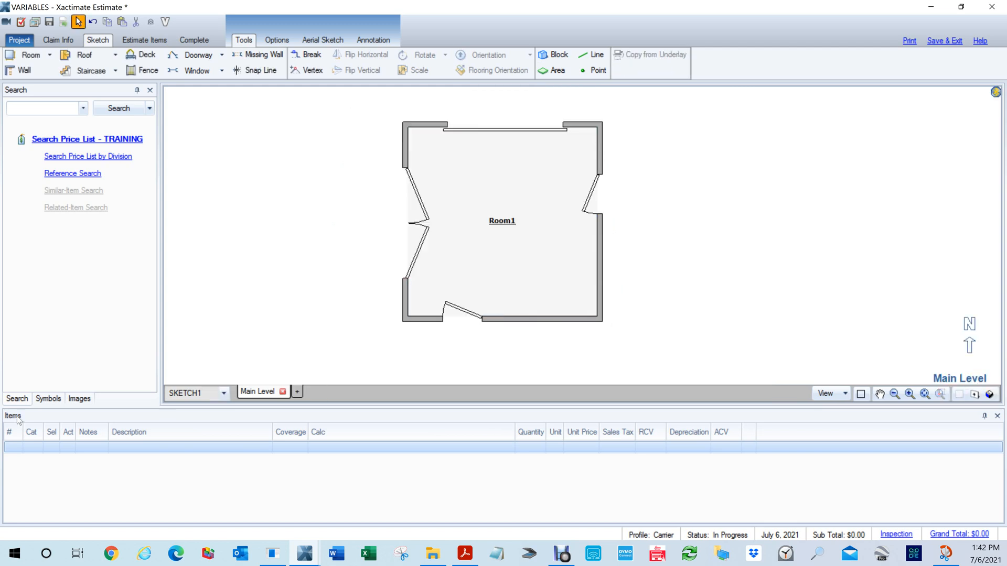
left_click(508, 234)
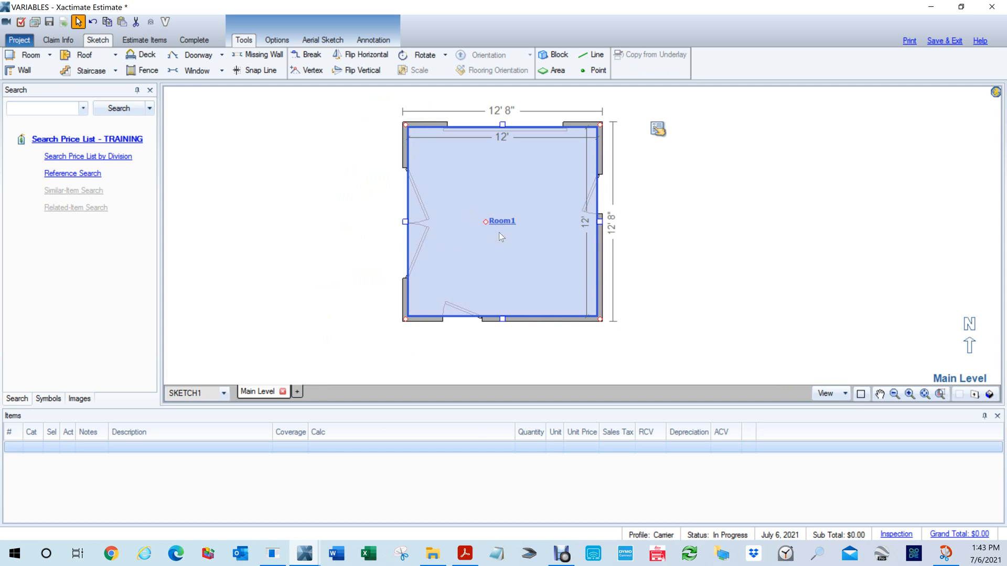
left_click(305, 279)
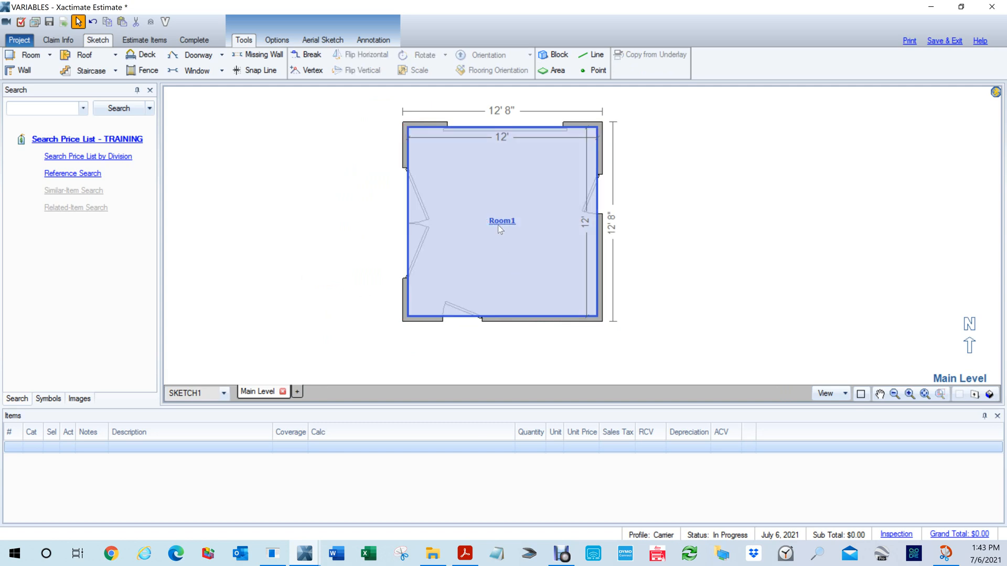
left_click(498, 226)
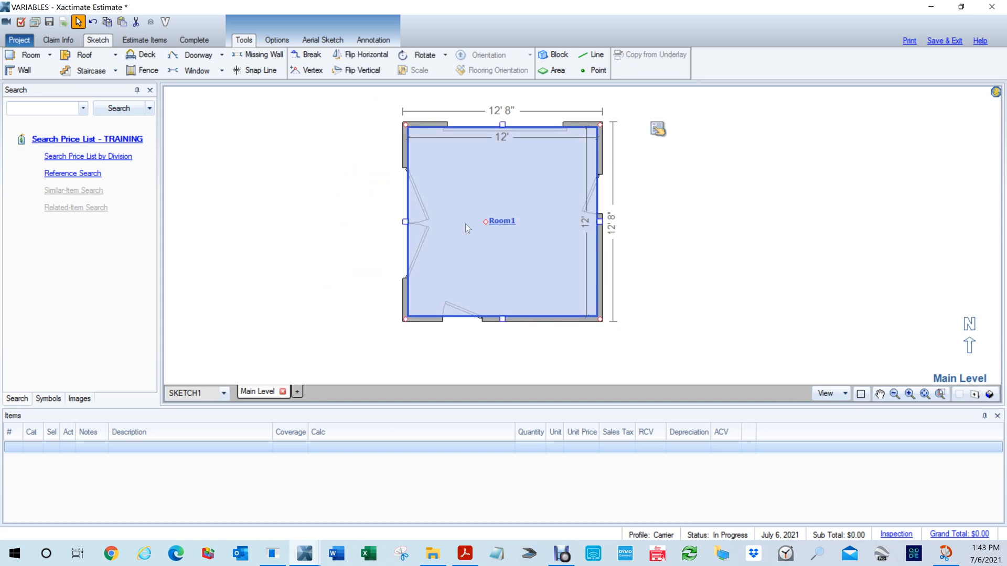
- In the 3D view, place a new DRY1/2 drywall item on Room1's upper and left wall surfaces, WS2 and WS1
key("F9")
left_click_drag(688, 278, 692, 203)
left_click(11, 108)
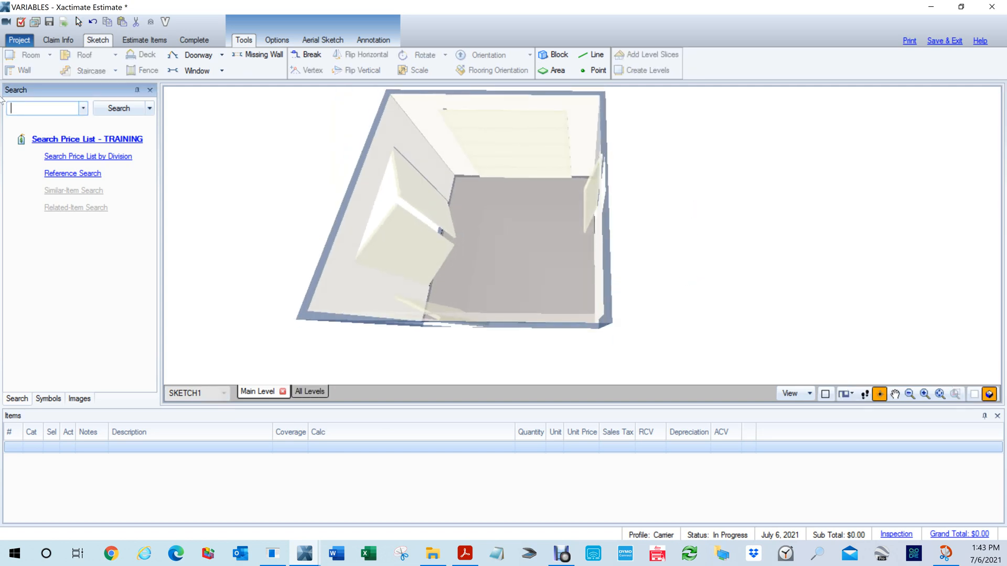
type("DRY 1/2")
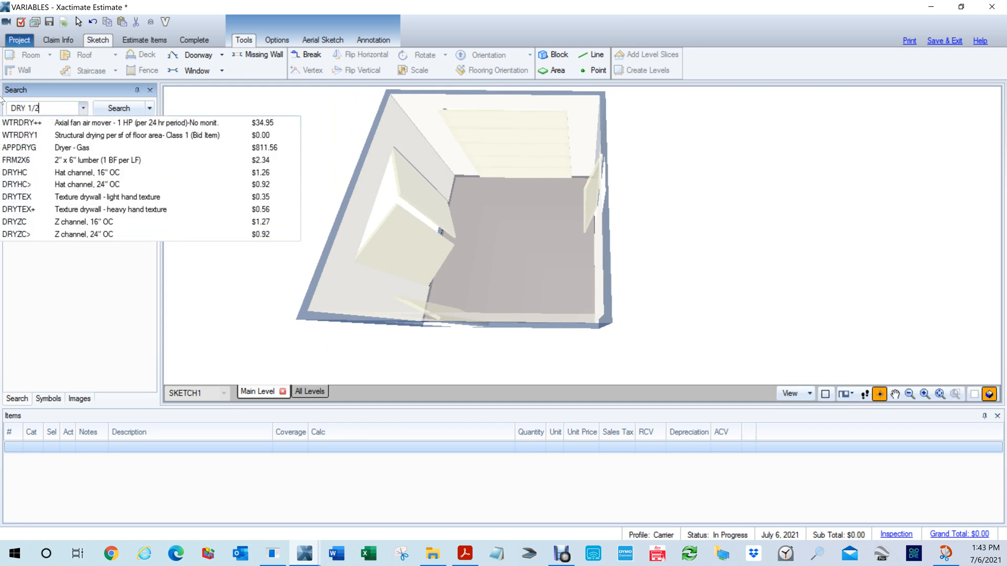
left_click(64, 122)
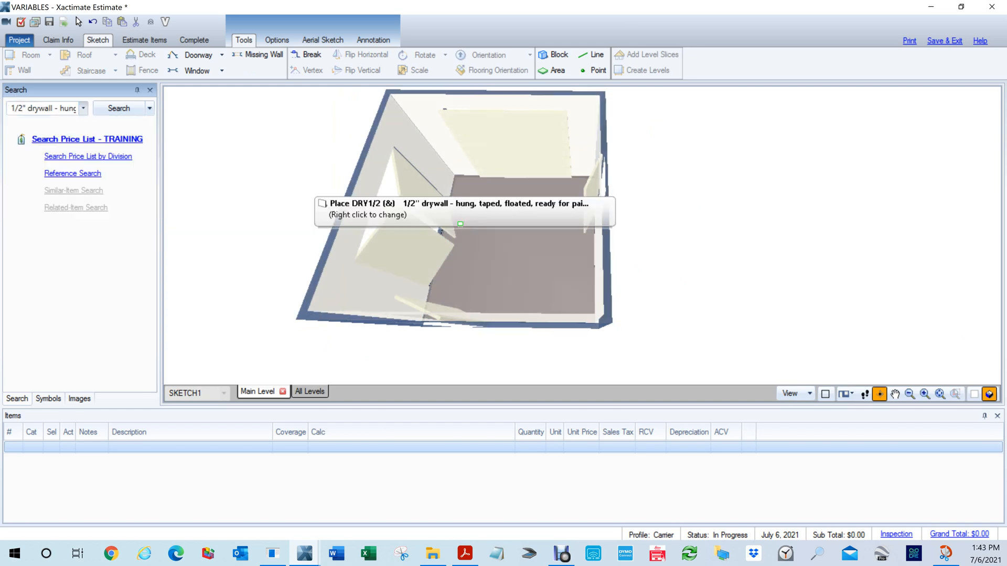
left_click(421, 115)
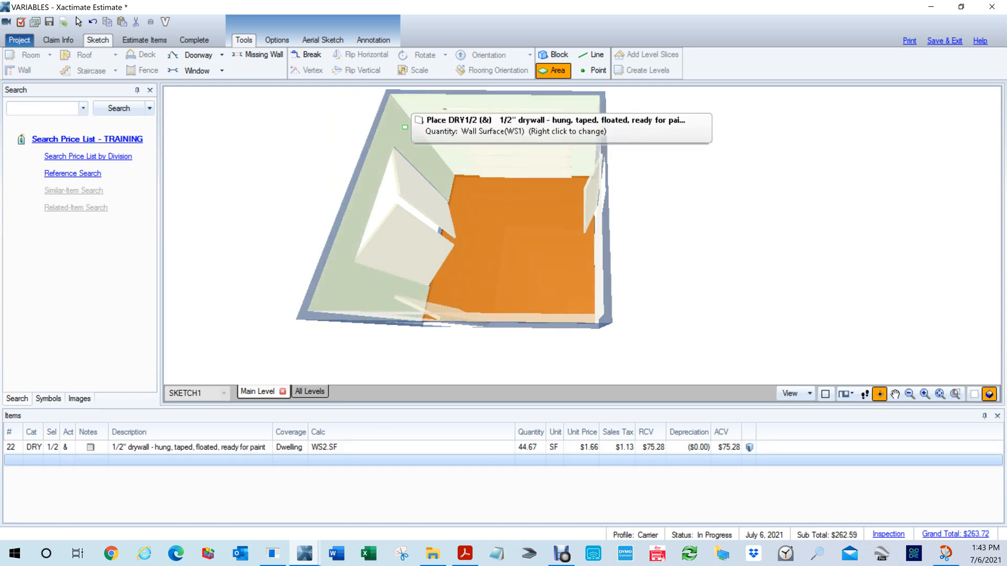
left_click(404, 127)
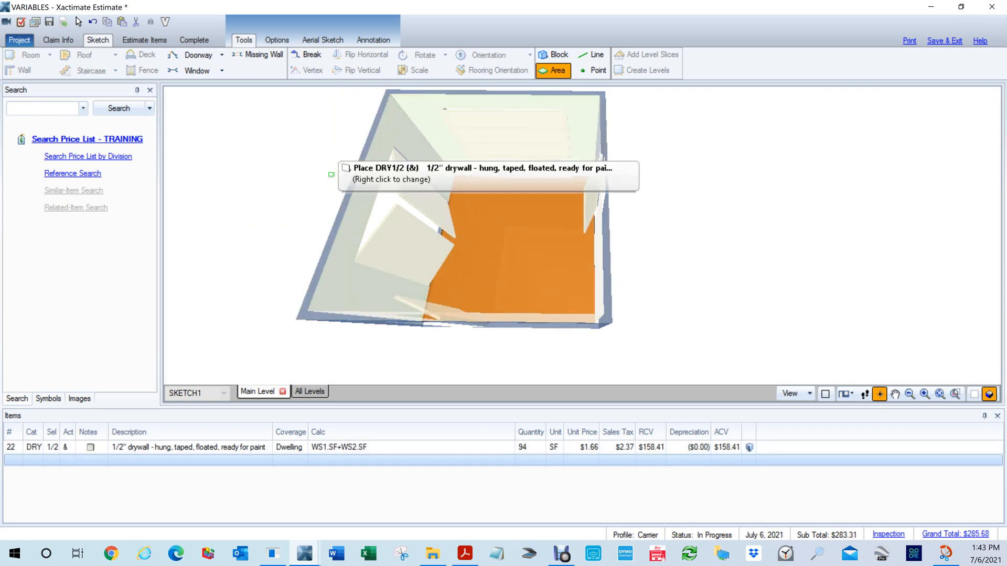
left_click(331, 174)
key("Escape")
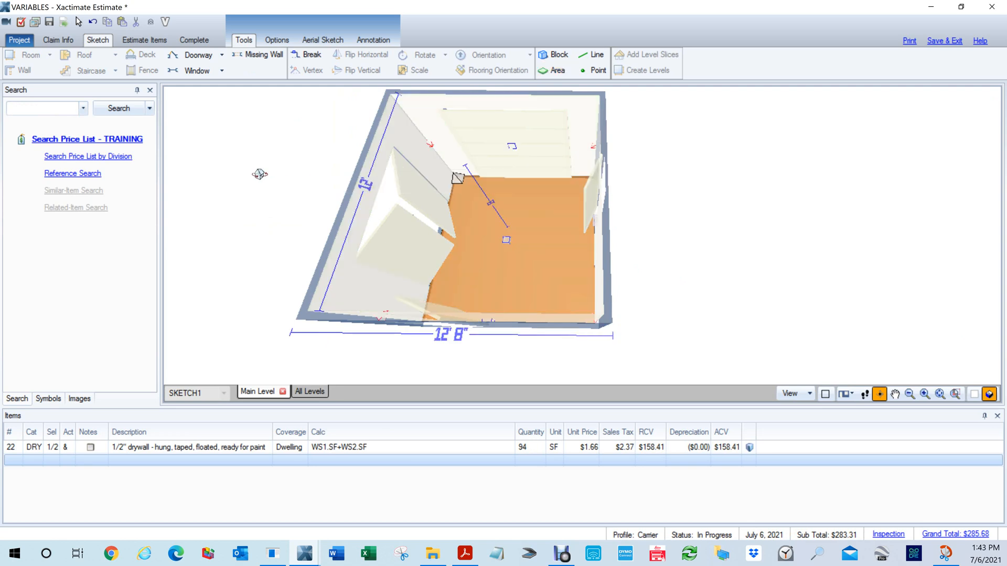
key("Escape")
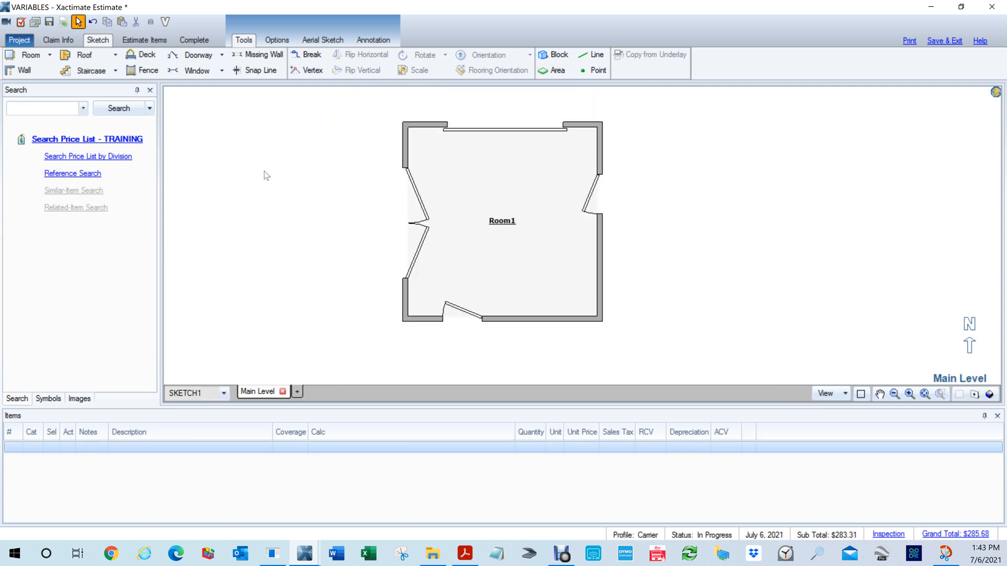
left_click(512, 219)
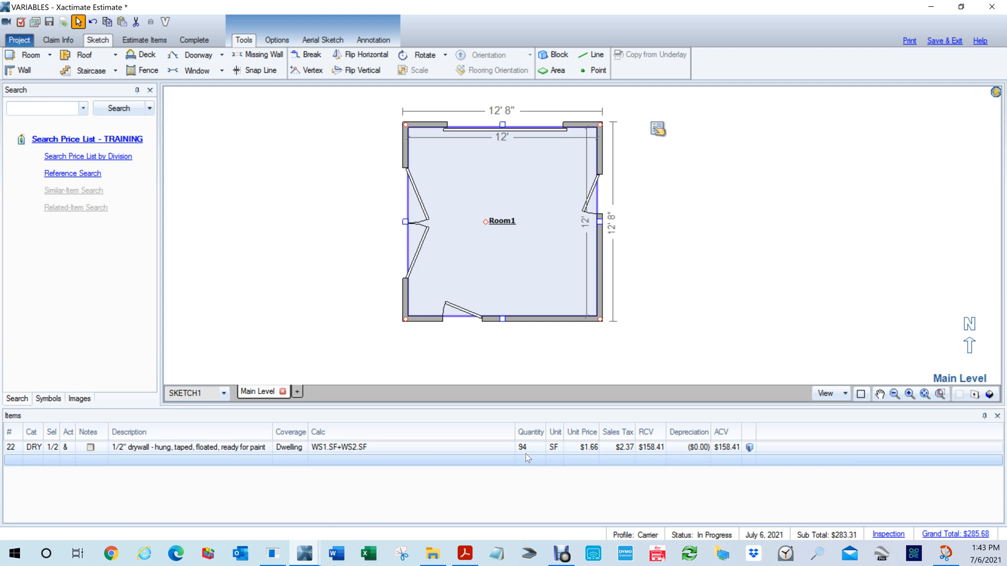
- Delete the wide overhead door from Room1's upper wall
left_click(738, 168)
left_click(517, 134)
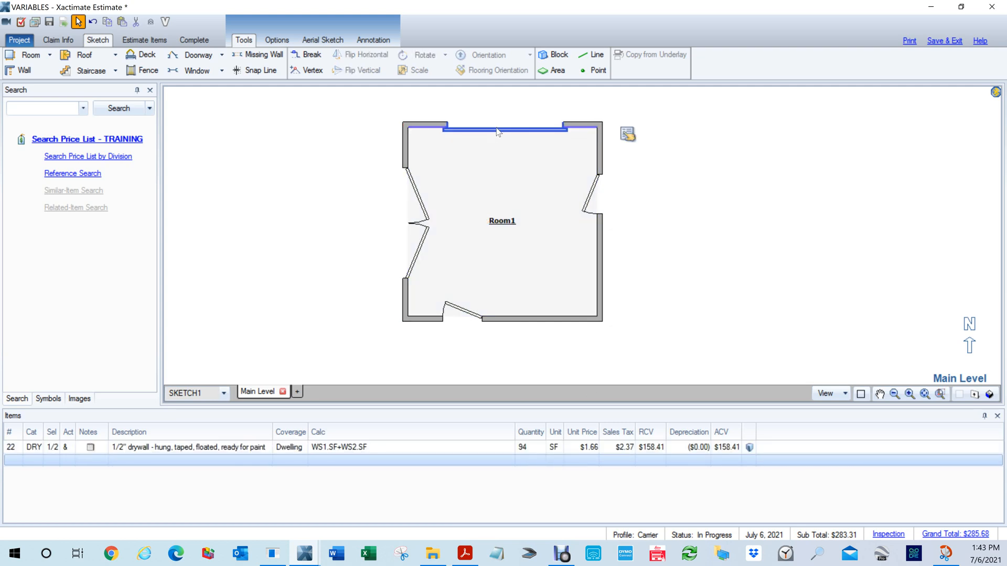
left_click(498, 132)
left_click(548, 349)
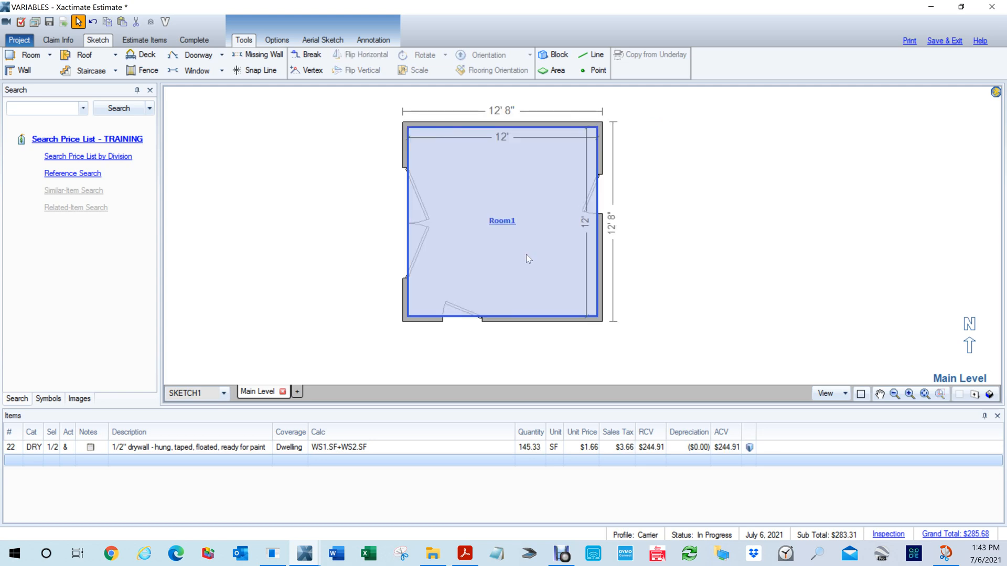
- Check Room1's drywall quantity without the wide overhead door, and undo the door's deletion
left_click(528, 223)
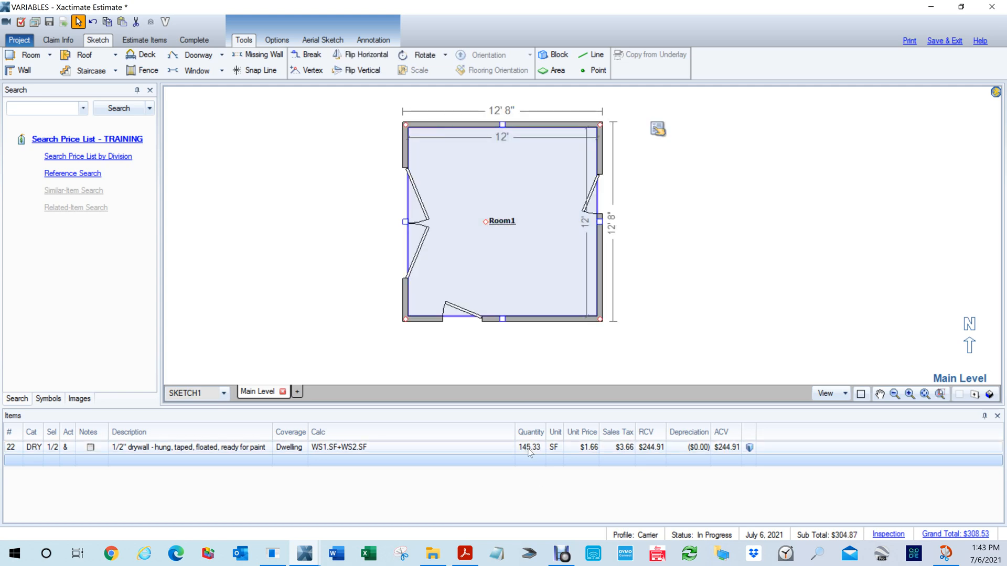
left_click(707, 254)
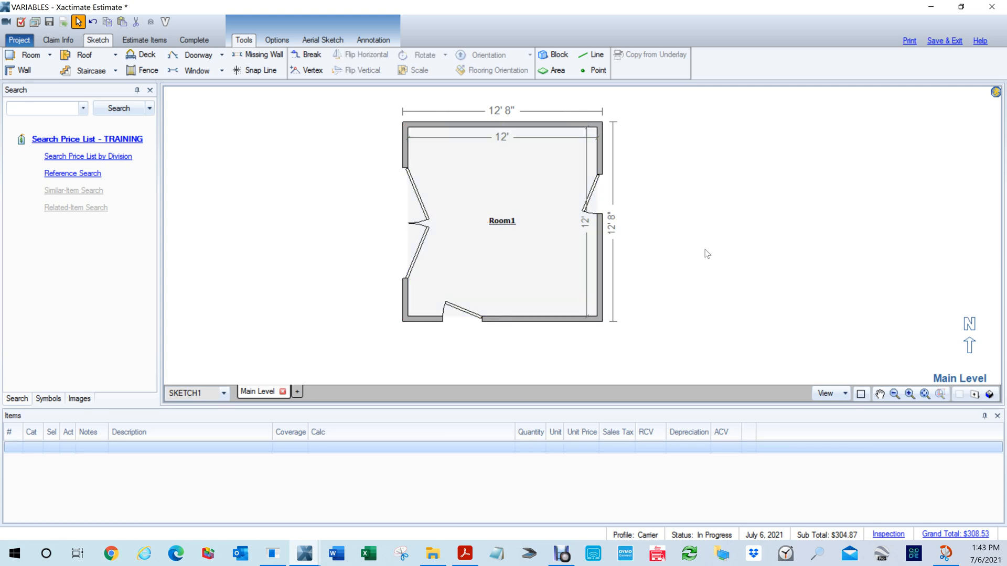
key("ctrl+z")
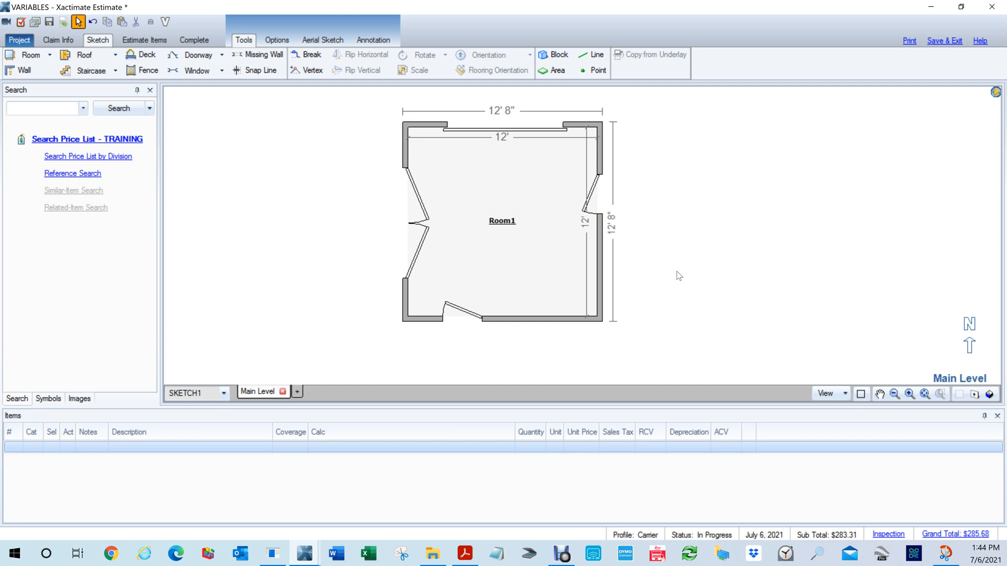
- Examine Room1's overhead door and double door openings in the 3D view, and return to the plan view
left_click(469, 151)
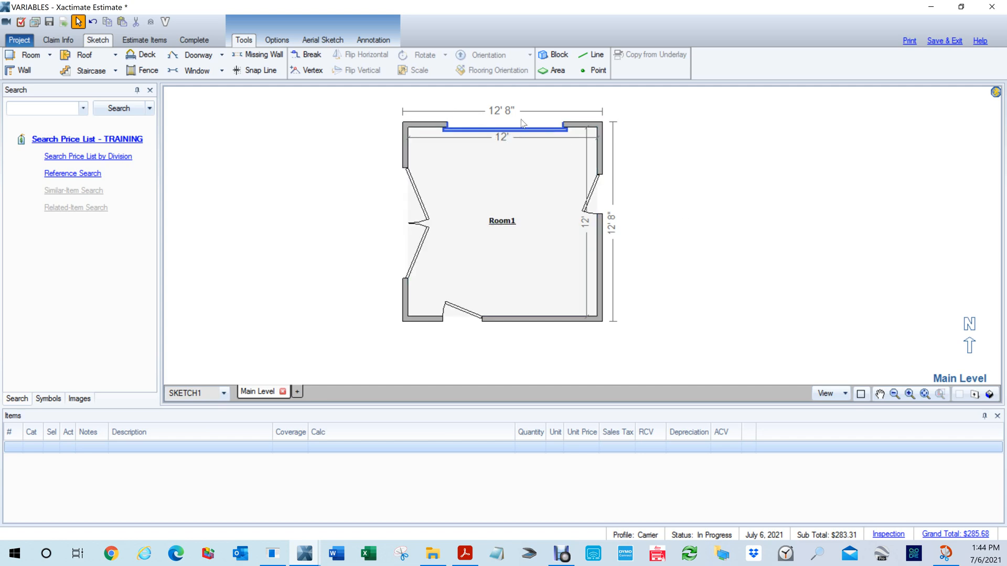
key("F8")
mouse_move(525, 167)
left_mouse_down()
mouse_move(528, 121)
mouse_move(513, 166)
left_mouse_up()
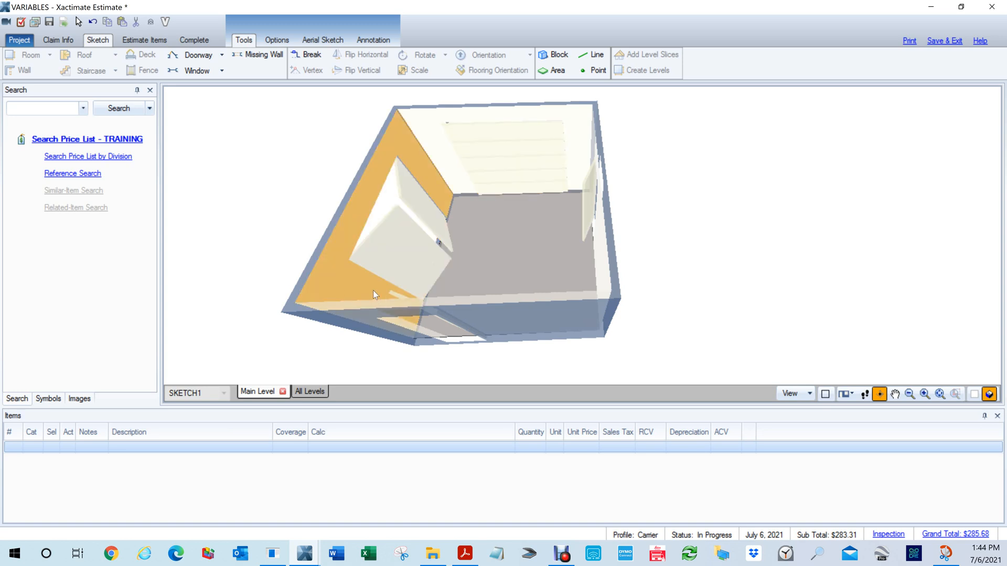
left_click_drag(699, 304, 474, 292)
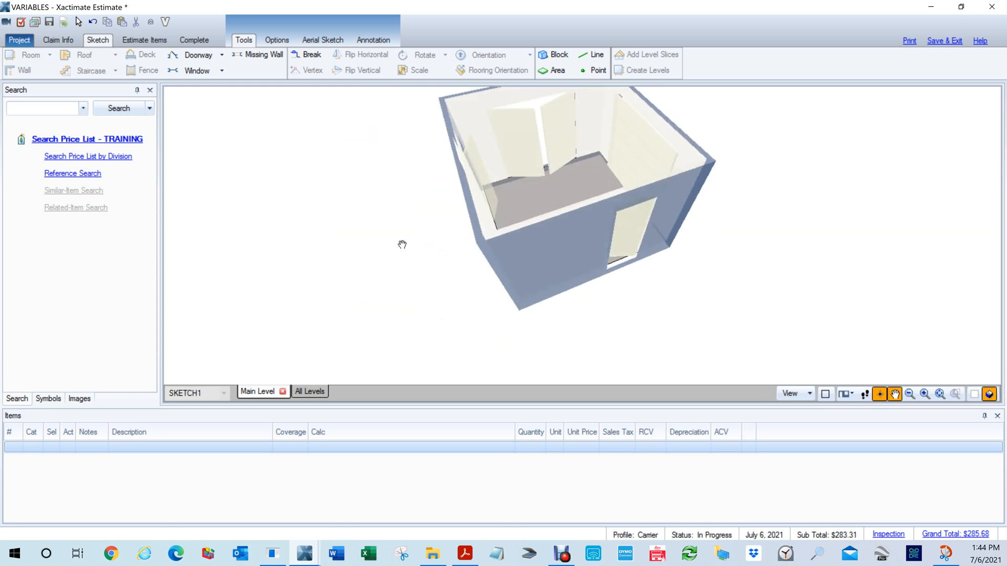
left_click_drag(401, 244, 388, 294)
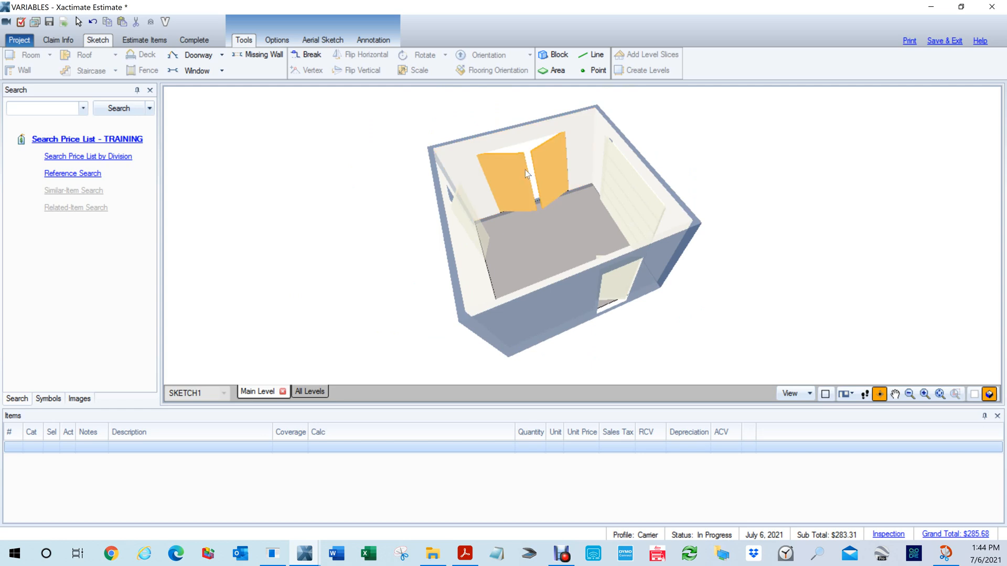
left_click(989, 395)
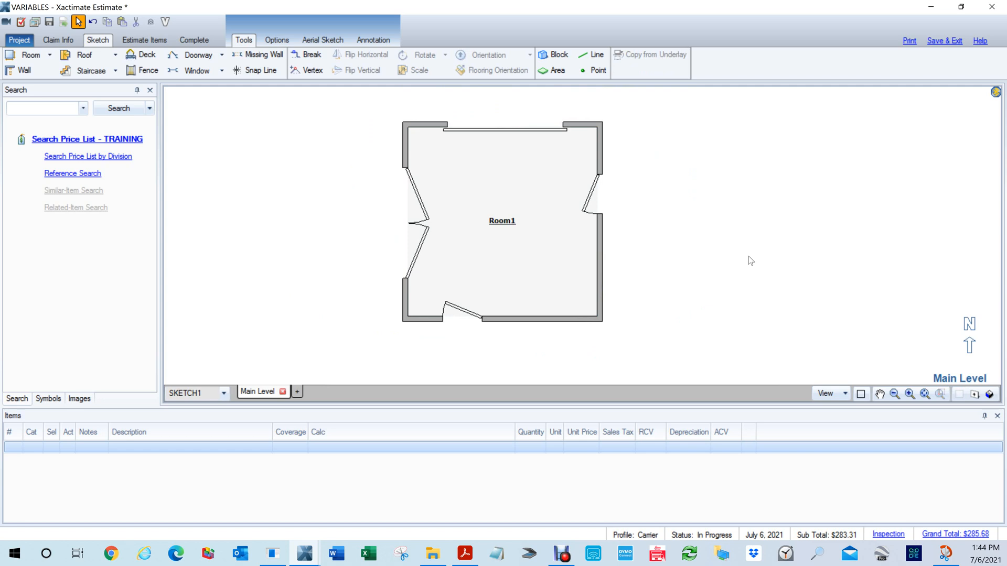
- Delete the wide overhead door from Room1's upper wall and the double door from its left wall
left_click(476, 130)
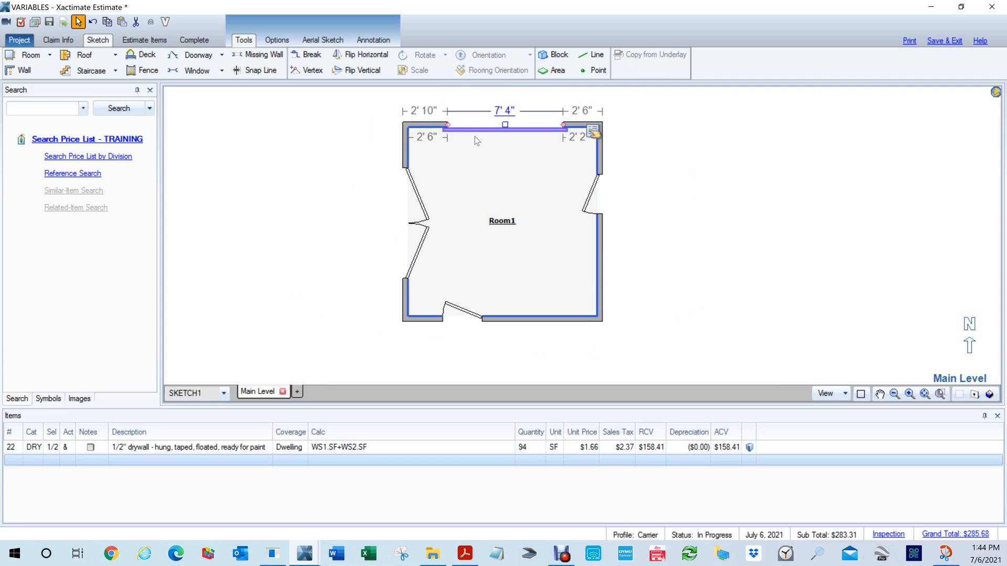
key("Delete")
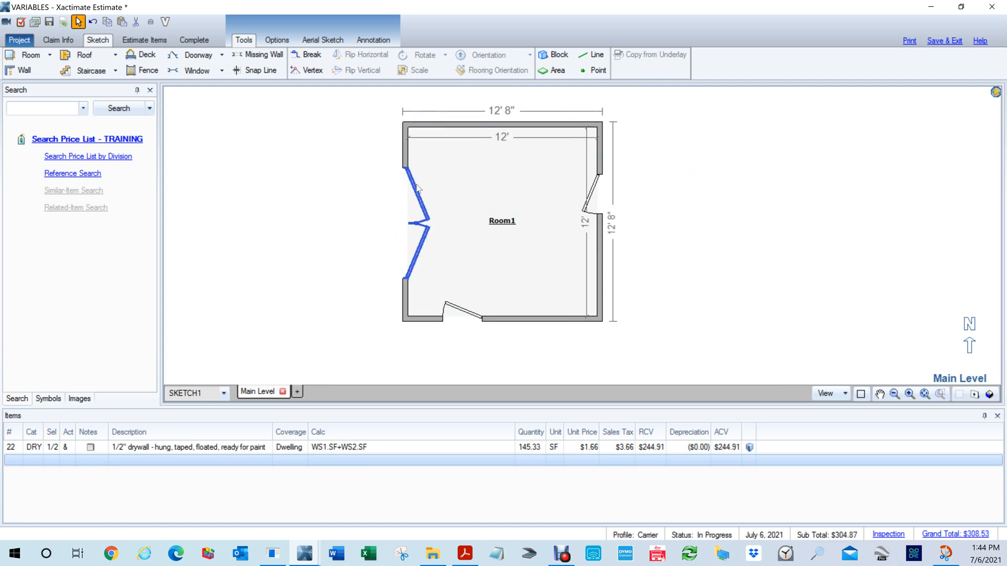
left_click(418, 191)
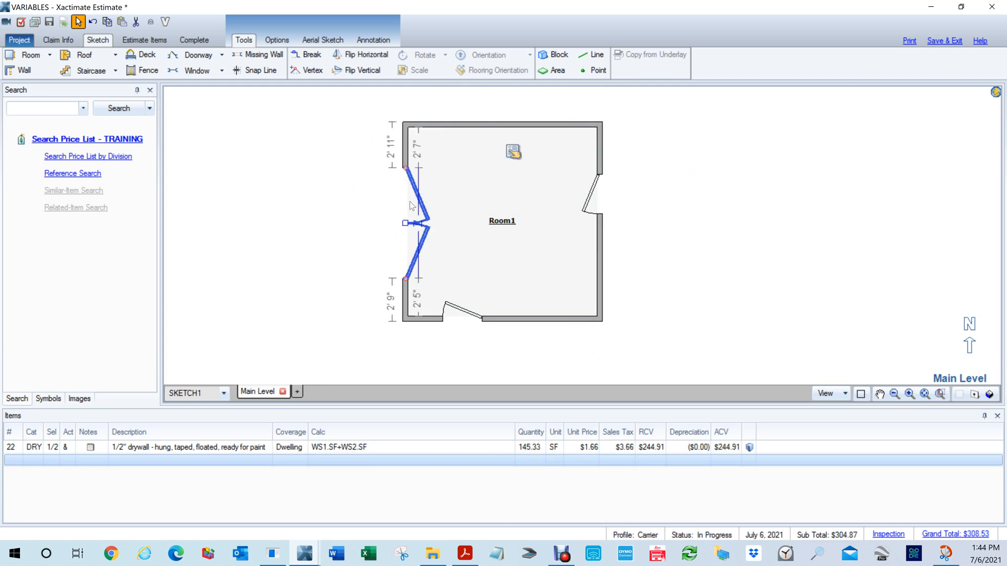
key("Delete")
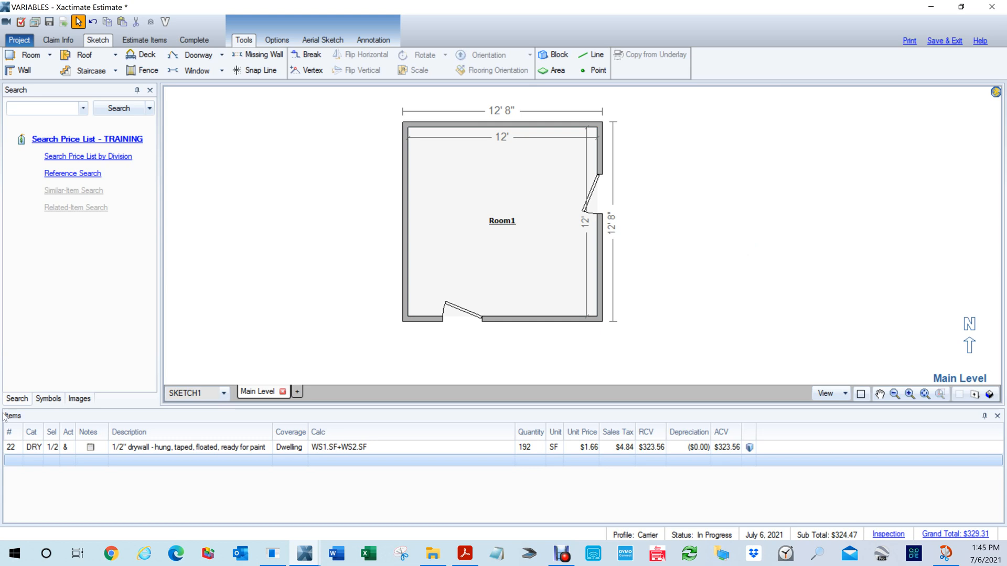
- Delete the DRY 1/2 drywall line item with the calculation WS1.SF+WS2.SF from Room1
left_click(11, 449)
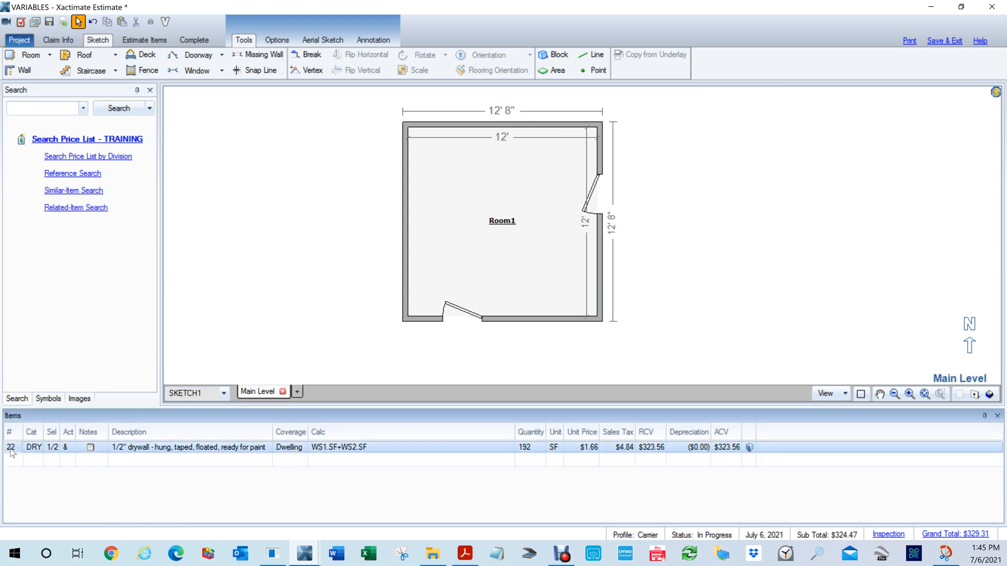
key("Delete")
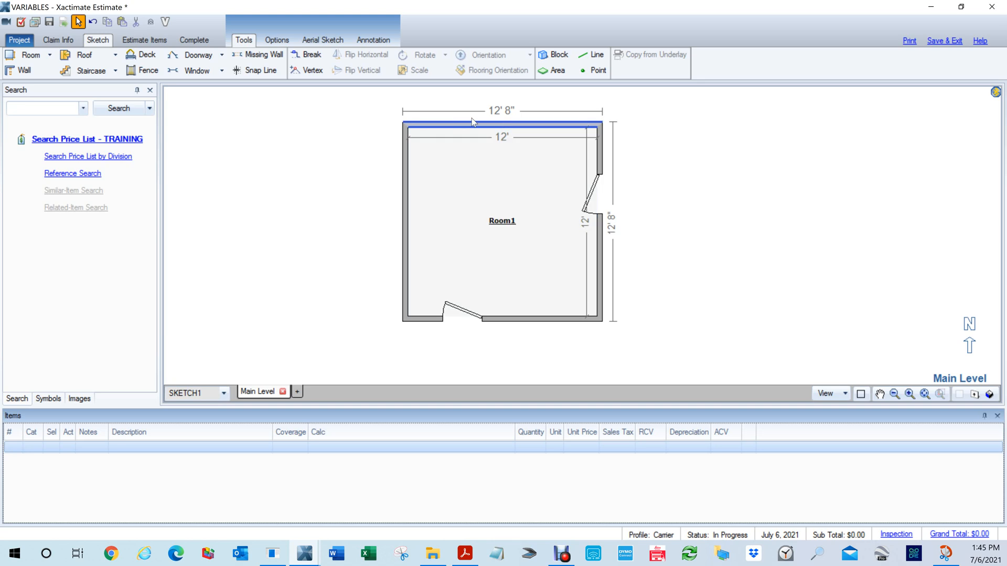
left_click(692, 218)
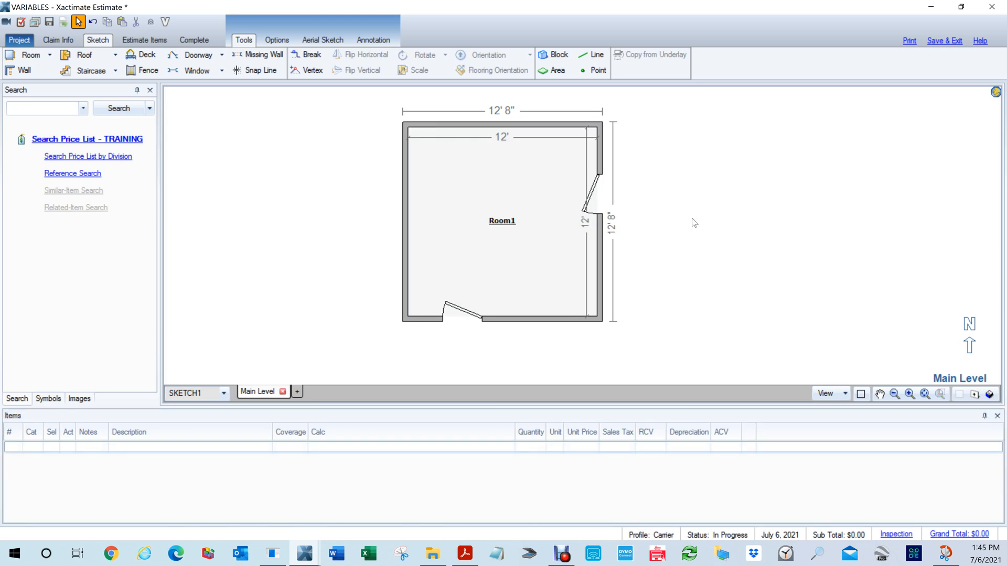
- Place a window about 8' 2" wide in Room1's upper wall and one about 8' 4" wide in its left wall
key("w")
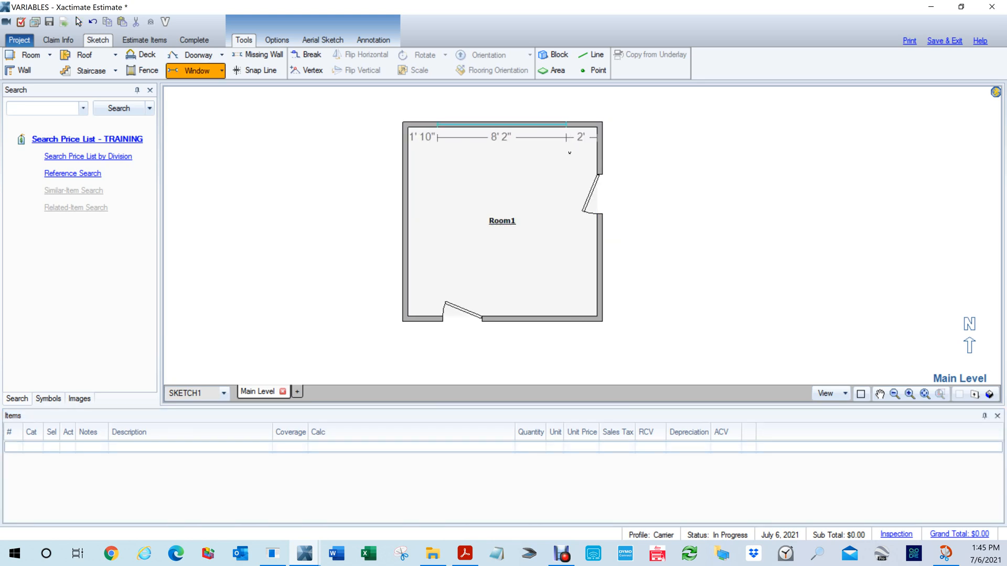
left_click(567, 151)
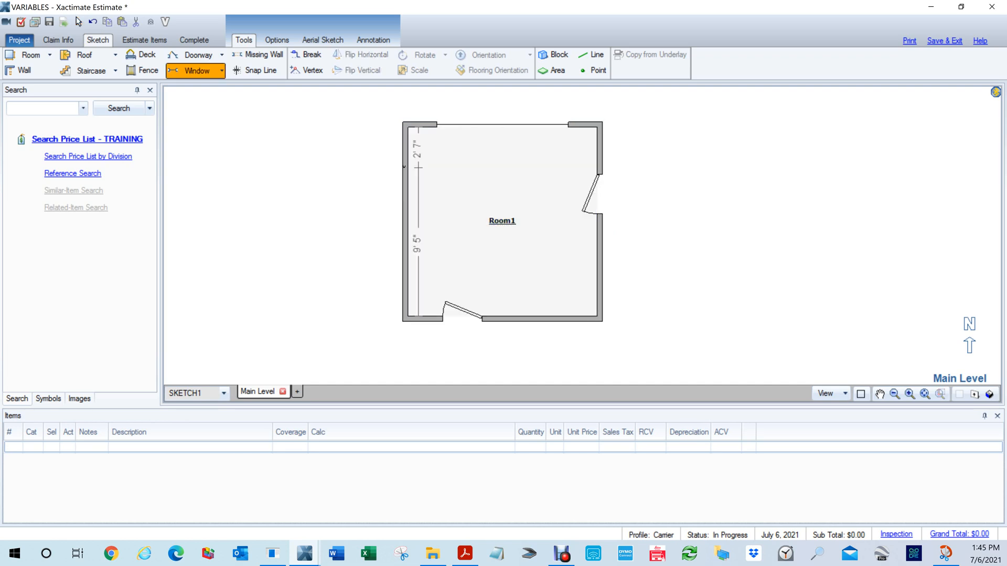
left_click(406, 222)
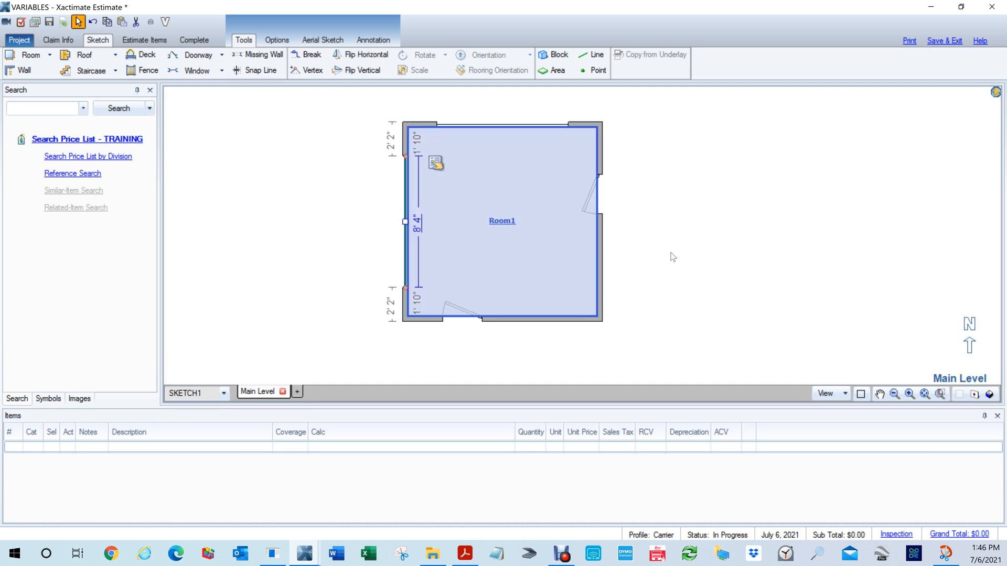
left_click(729, 234)
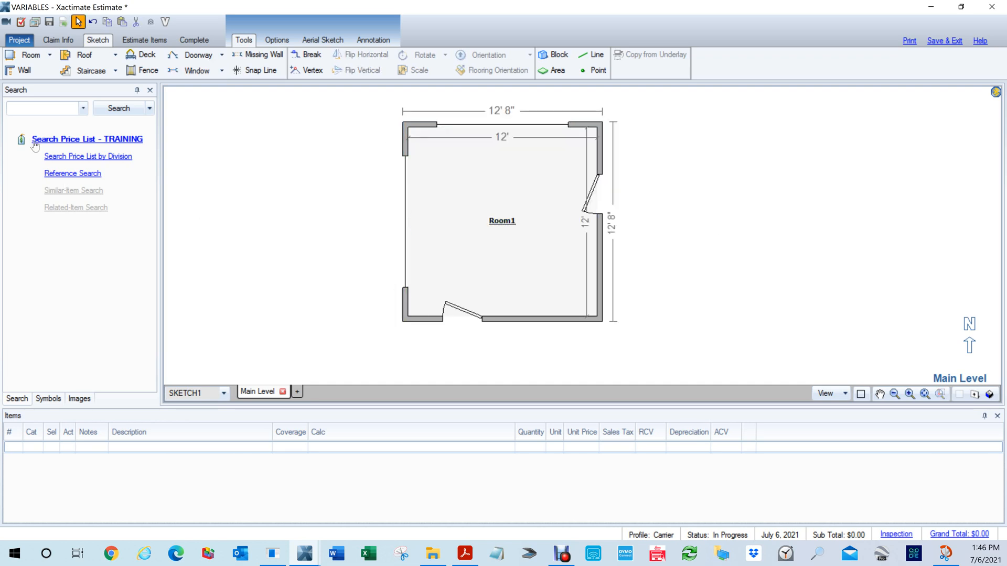
- In the 3D view, place the DRY1/2 drywall item on Room1's upper and left window walls, WS2 and WS1
key("F9")
left_click_drag(285, 219, 323, 214)
left_click_drag(760, 341, 687, 238)
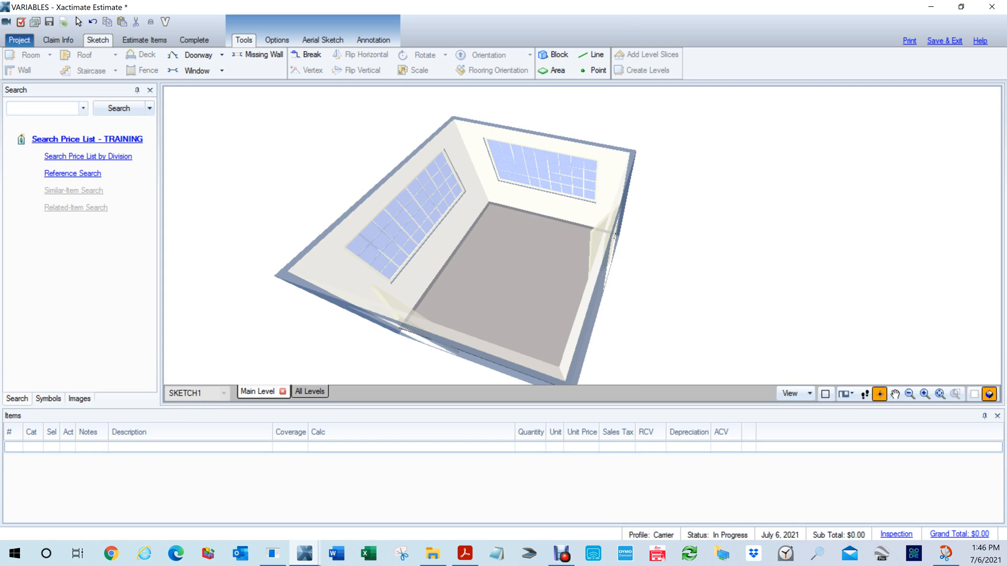
left_click(21, 108)
type("DRY")
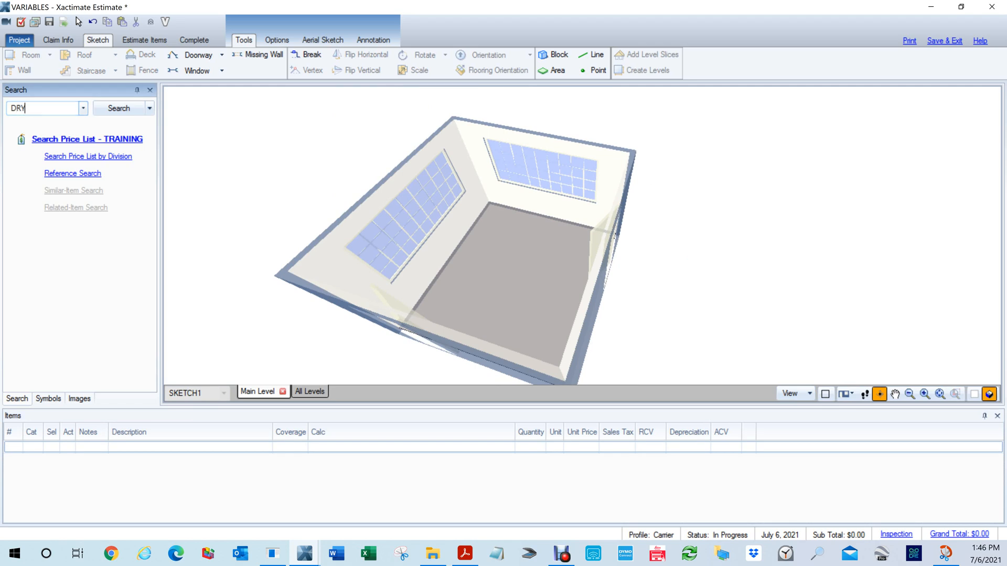
type(" 1/2")
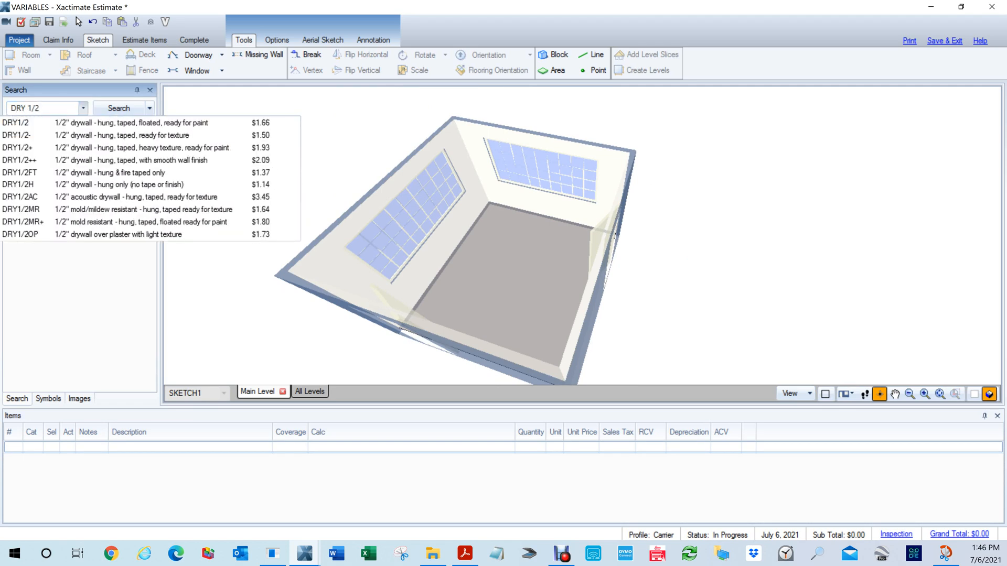
left_click(58, 123)
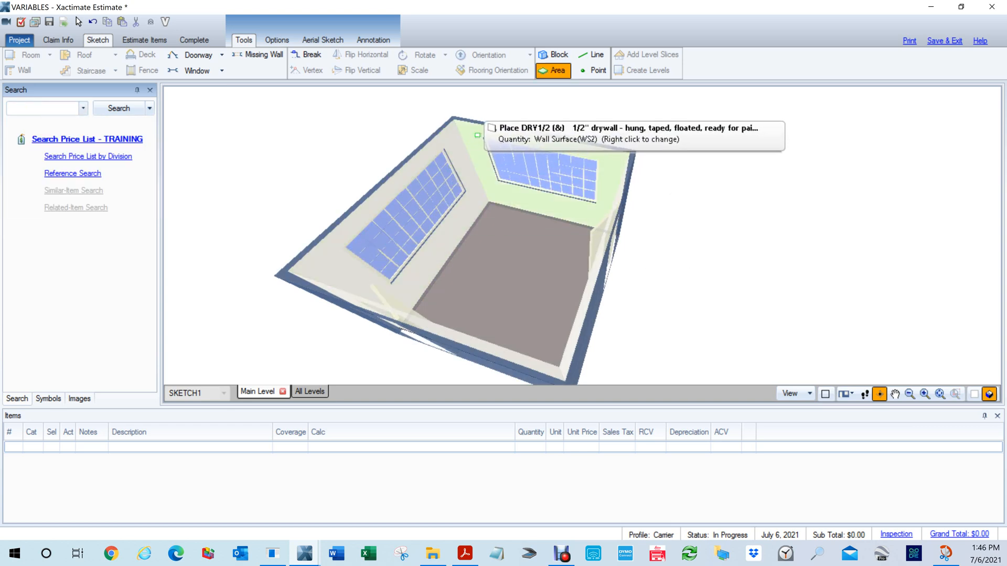
left_click(478, 136)
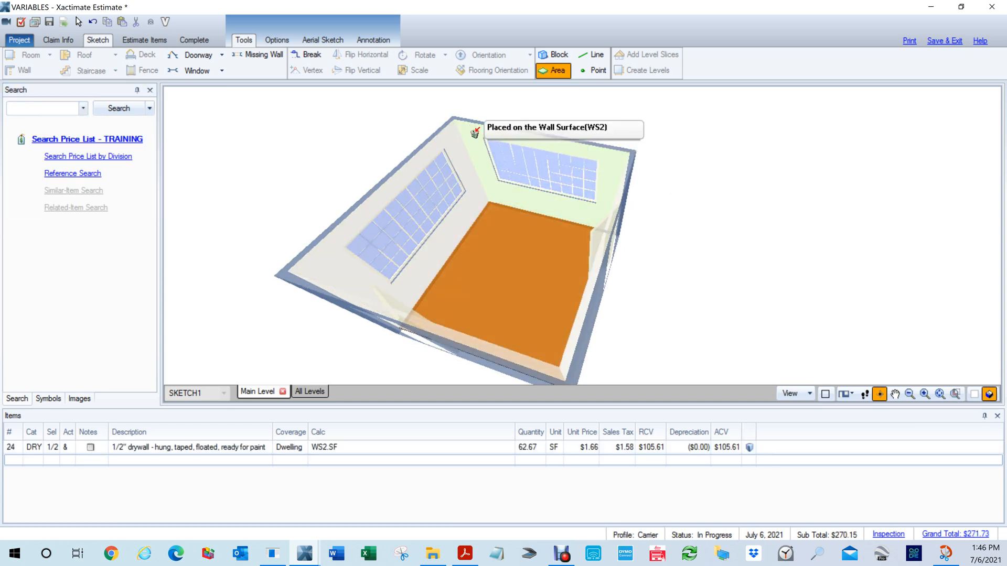
left_click(454, 142)
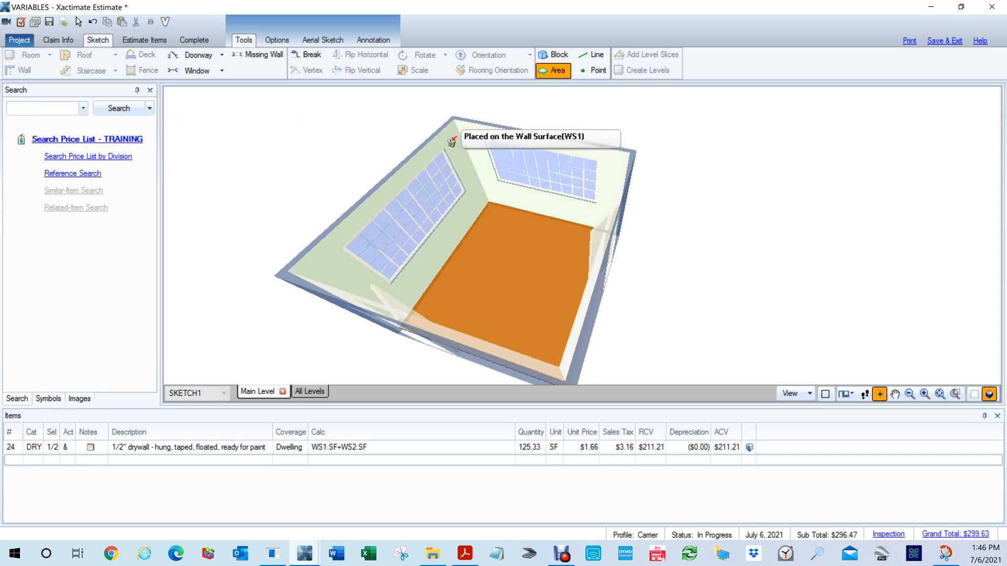
key("Escape")
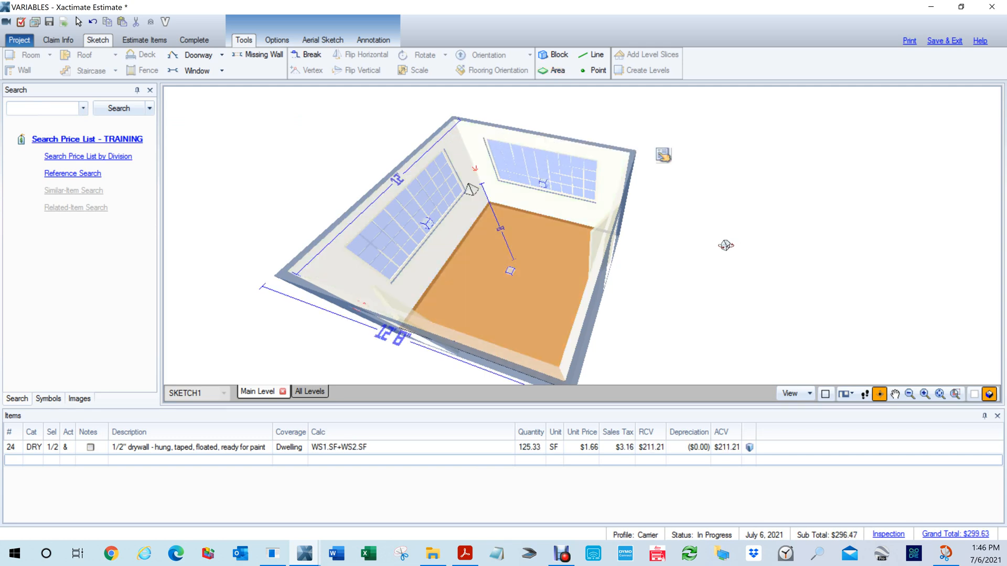
- Check Room1's drywall line item in the plan view, and delete the window from the upper wall
key("F8")
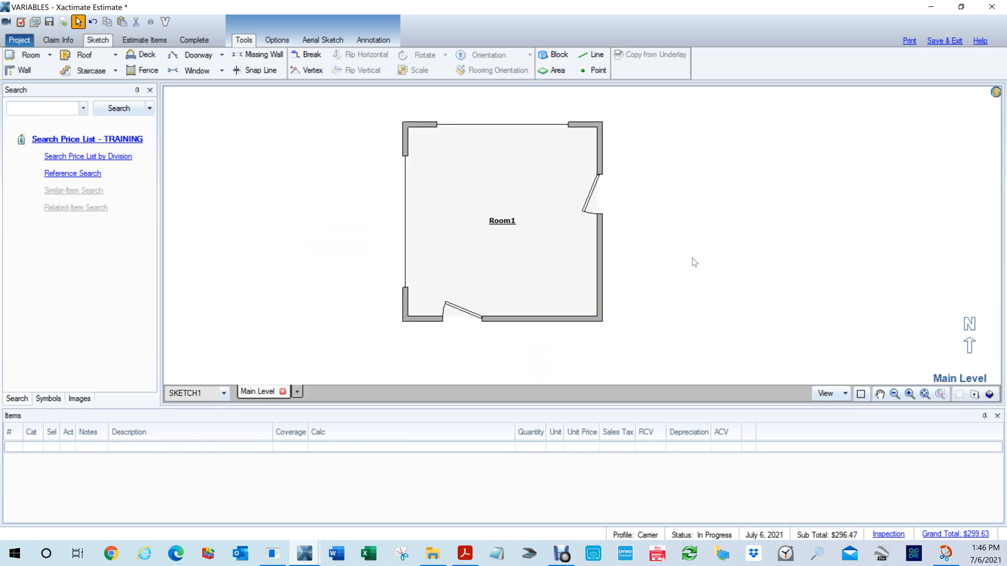
left_click(514, 235)
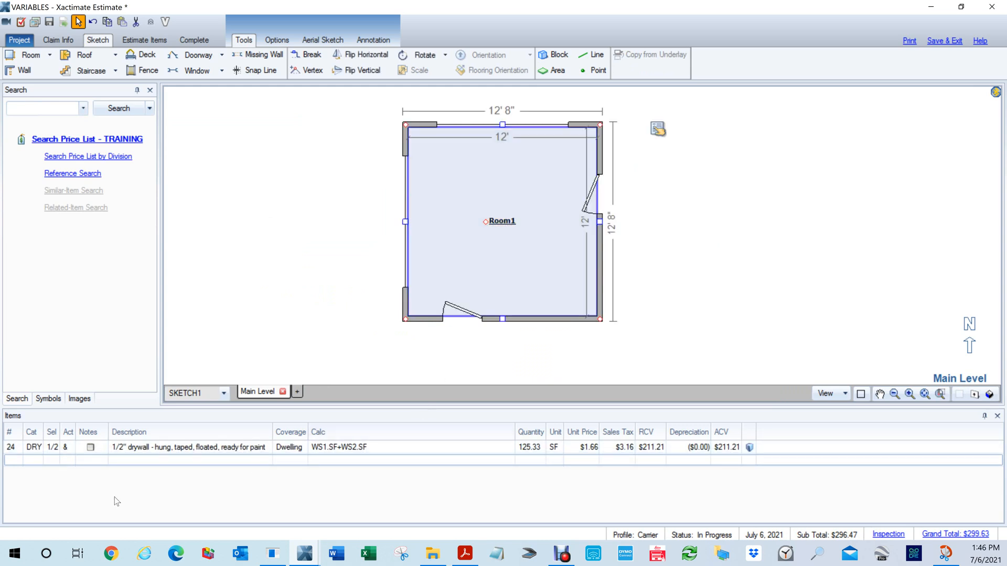
left_click(9, 448)
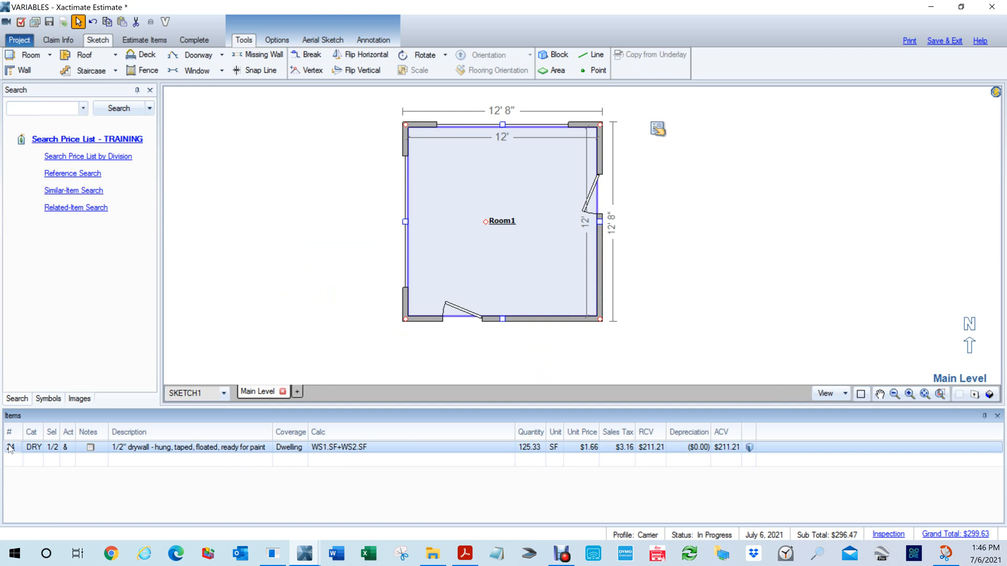
left_click(308, 230)
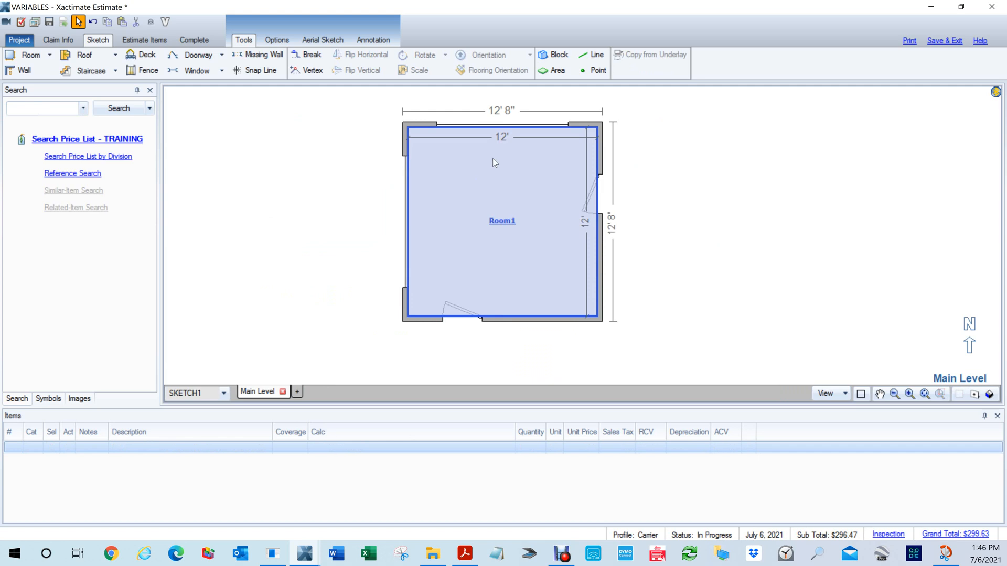
left_click(487, 130)
key("Delete")
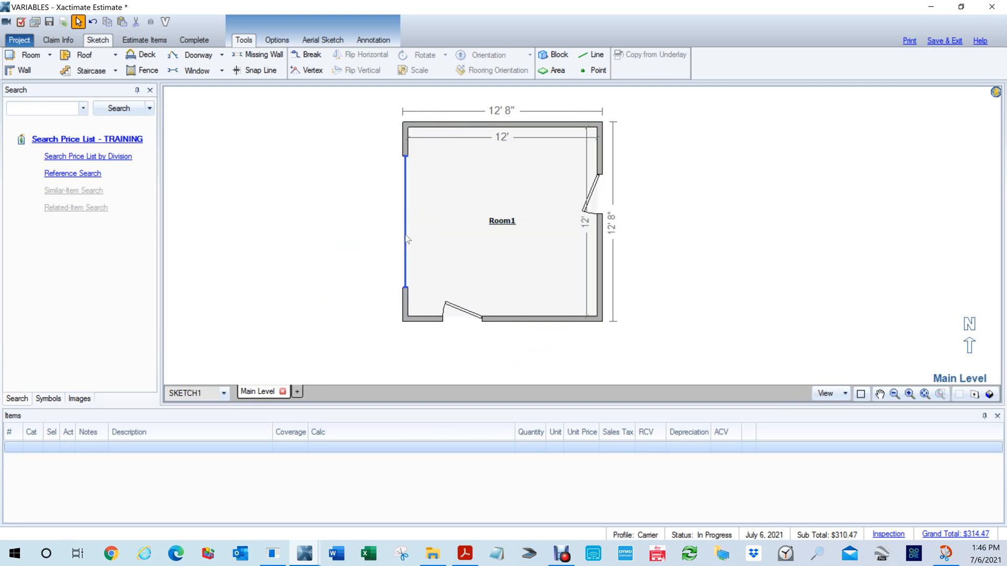
- Check Room1's drywall quantity again, and delete the window from the left wall
left_click(516, 224)
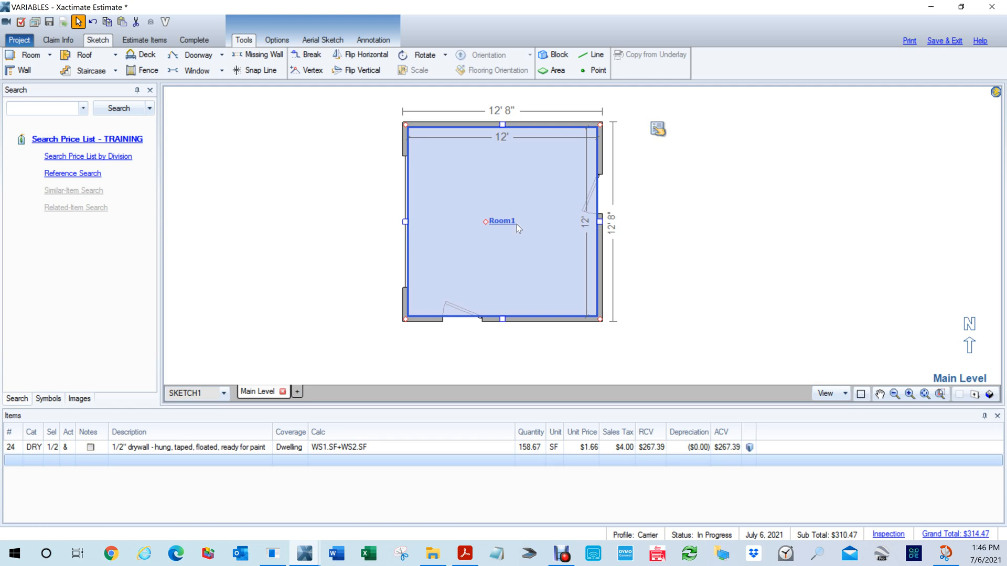
left_click(363, 214)
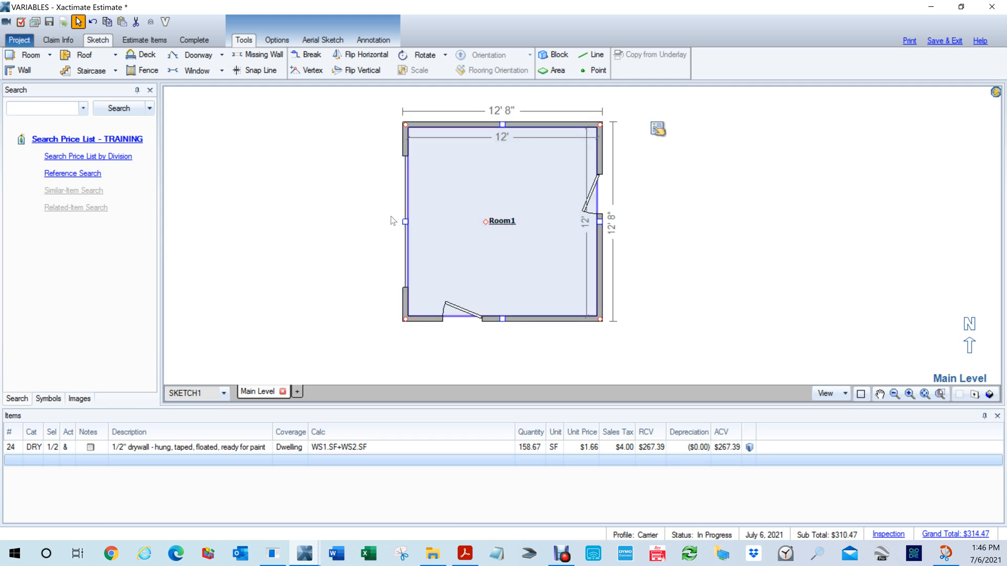
left_click(407, 213)
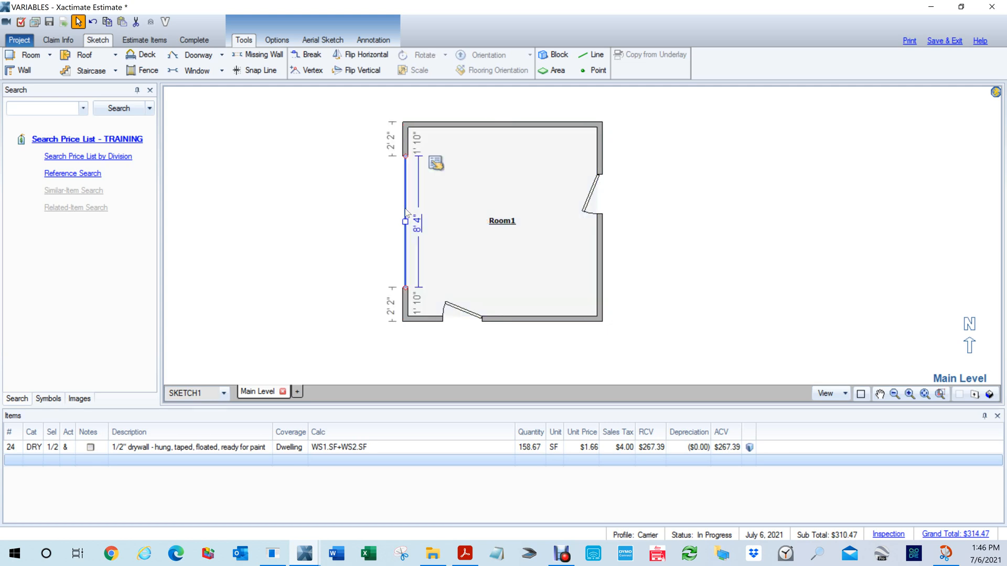
key("Delete")
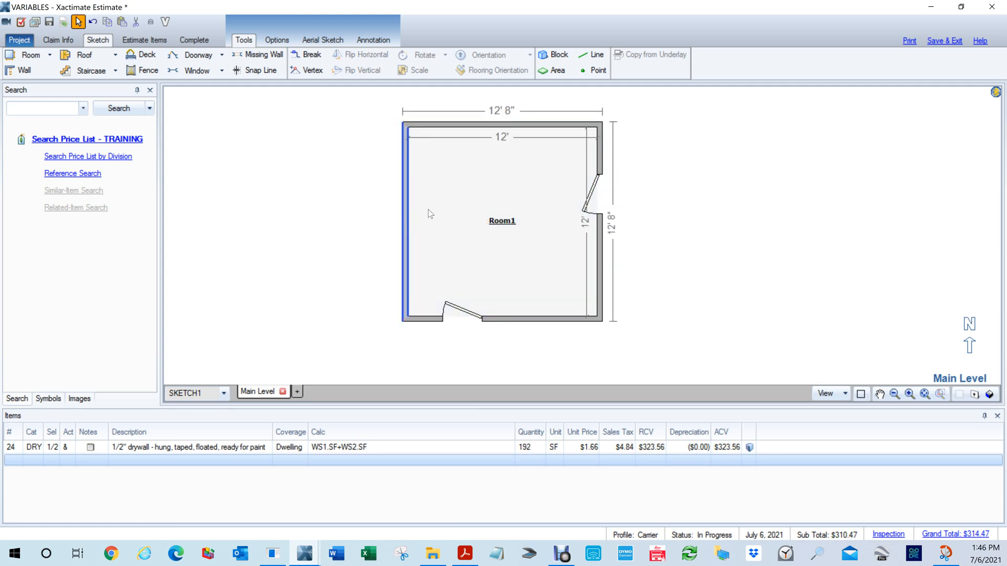
- Change Room1's DRY 1/2 drywall calculation to WS1.PF*2+WS2.PF*2, and reselect the room to check the item
left_click(442, 215)
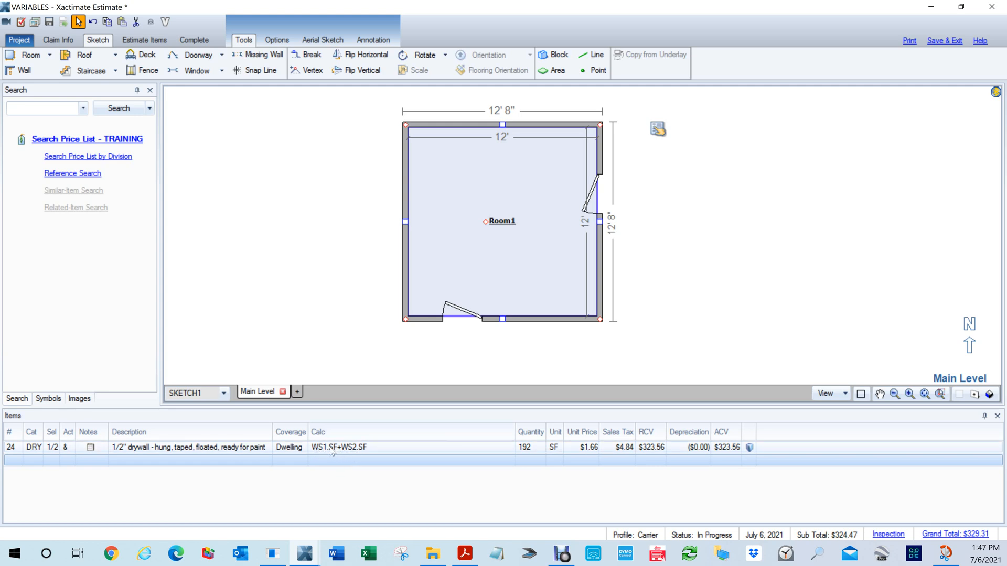
left_click(333, 451)
left_click(332, 448)
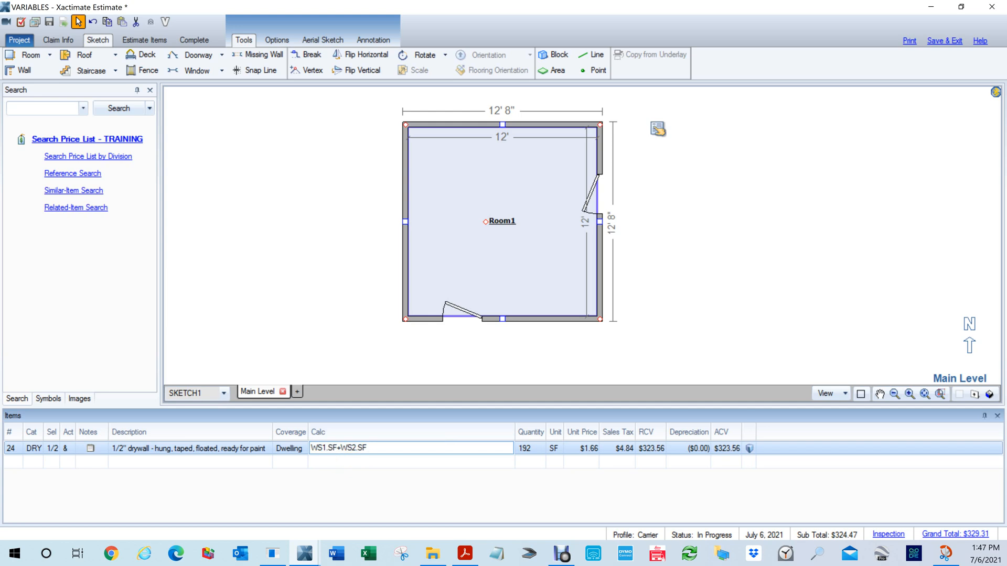
key("shift+Right")
key("shift+Right")
type("F")
type("F*2")
key("shift+End")
type("PF*2")
key("Return")
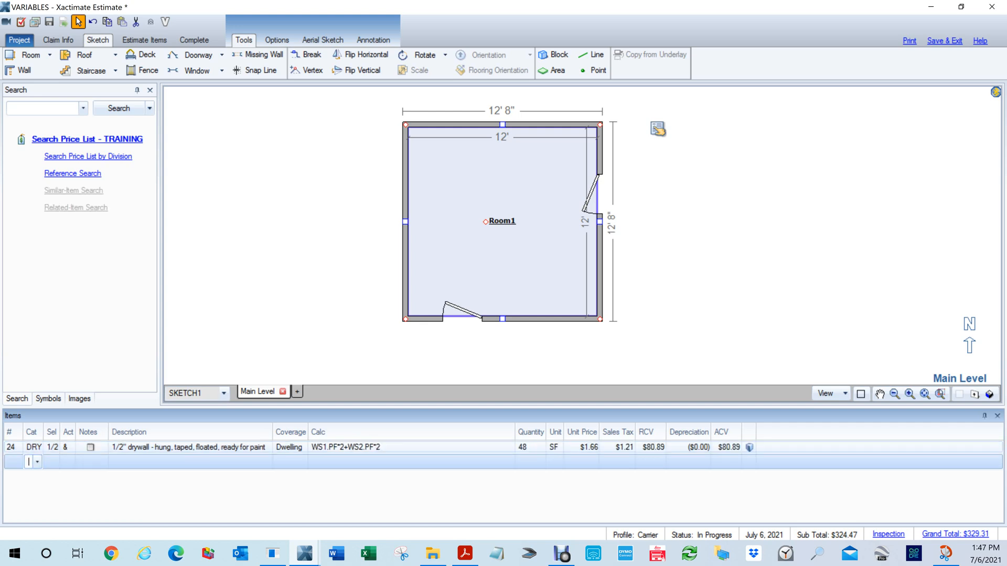
left_click(136, 449)
left_click(302, 331)
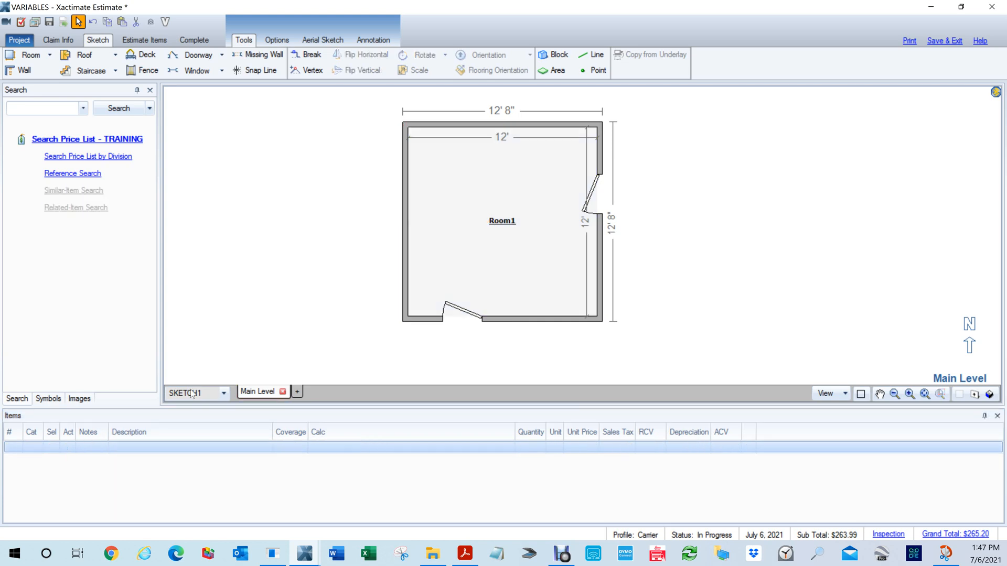
left_click(481, 269)
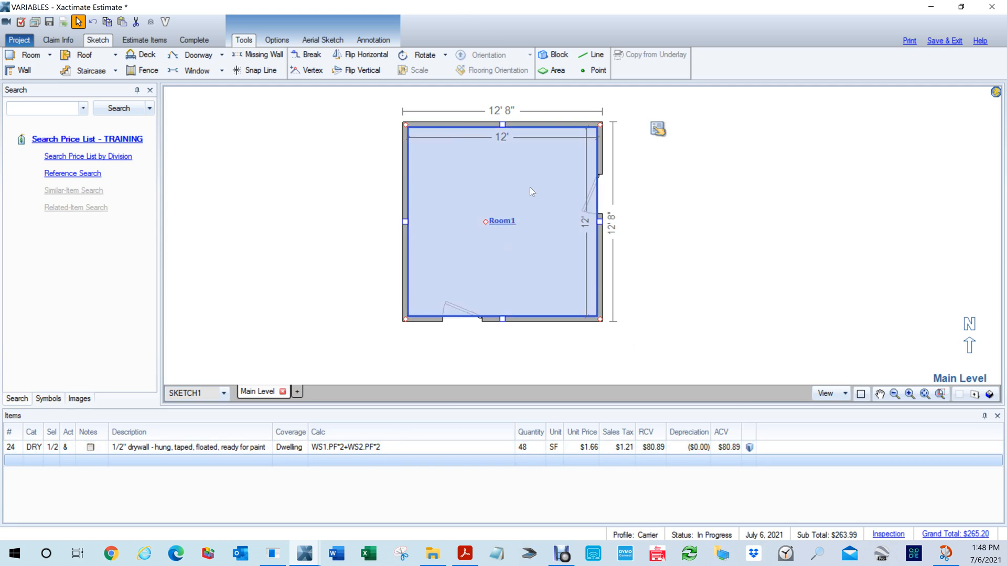
- Place a wide doorway in Room1's upper wall and one about 8' 9" wide in its left wall, checking the drywall quantity
key("d")
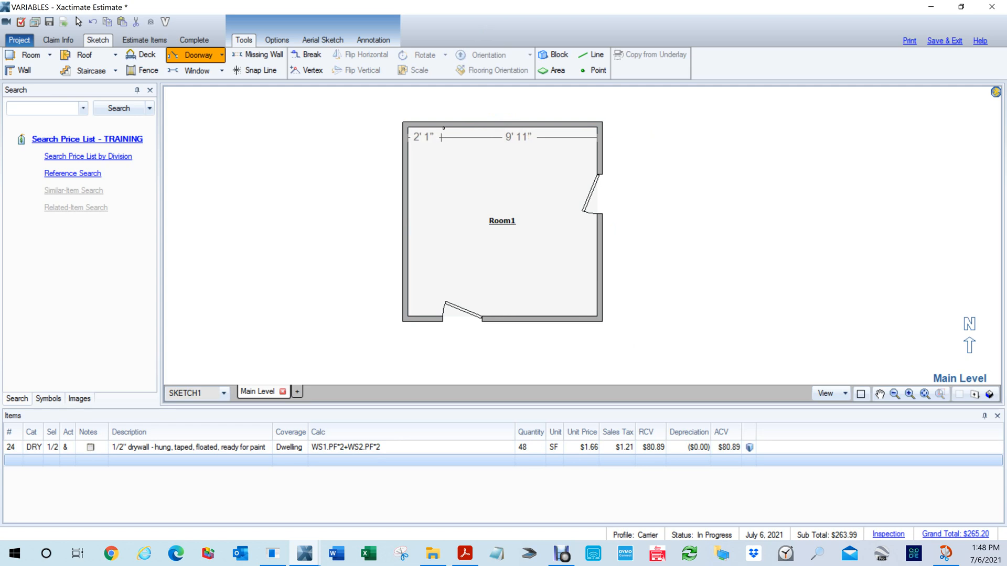
left_click_drag(485, 133, 579, 134)
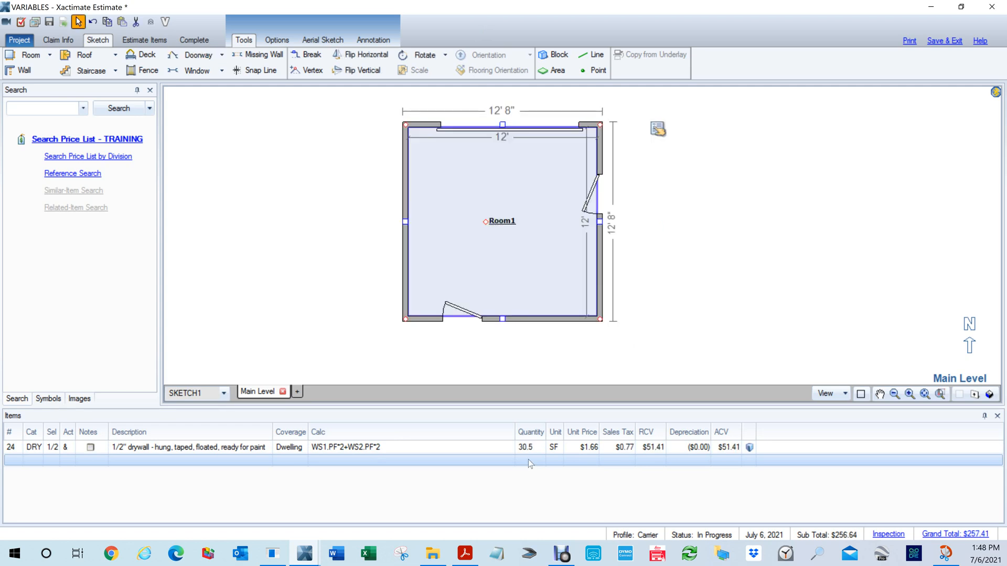
left_click(198, 55)
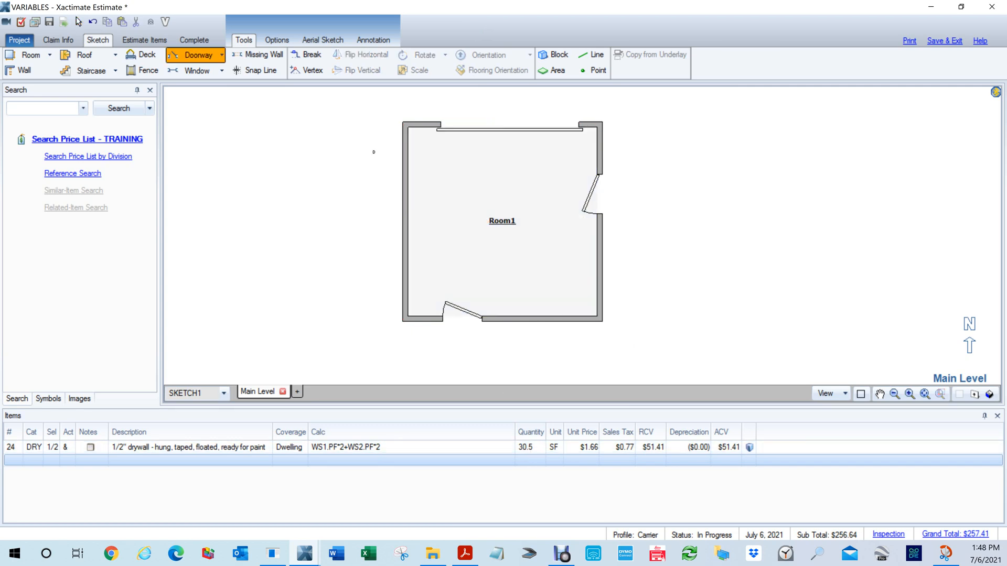
left_click_drag(410, 156, 431, 298)
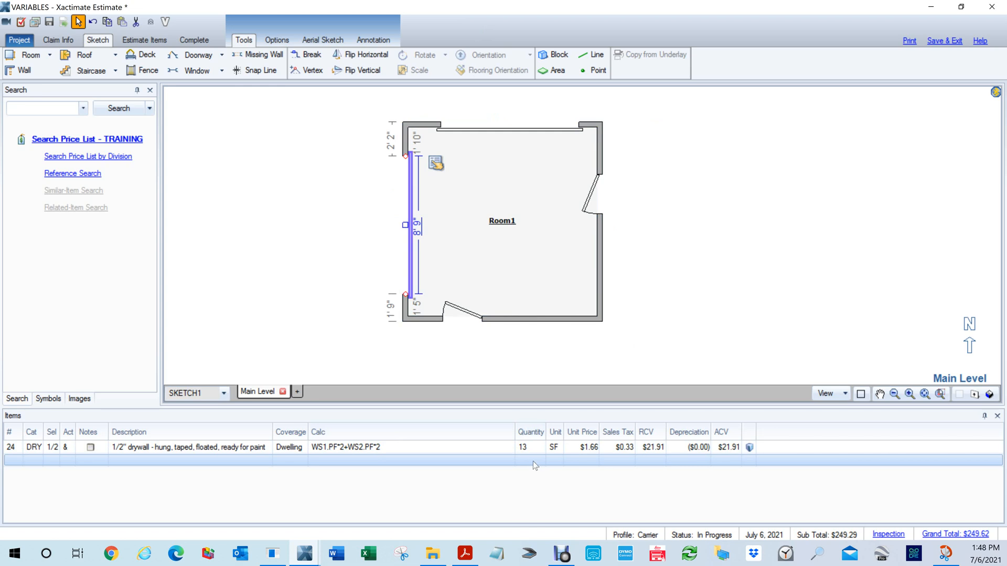
left_click(505, 169)
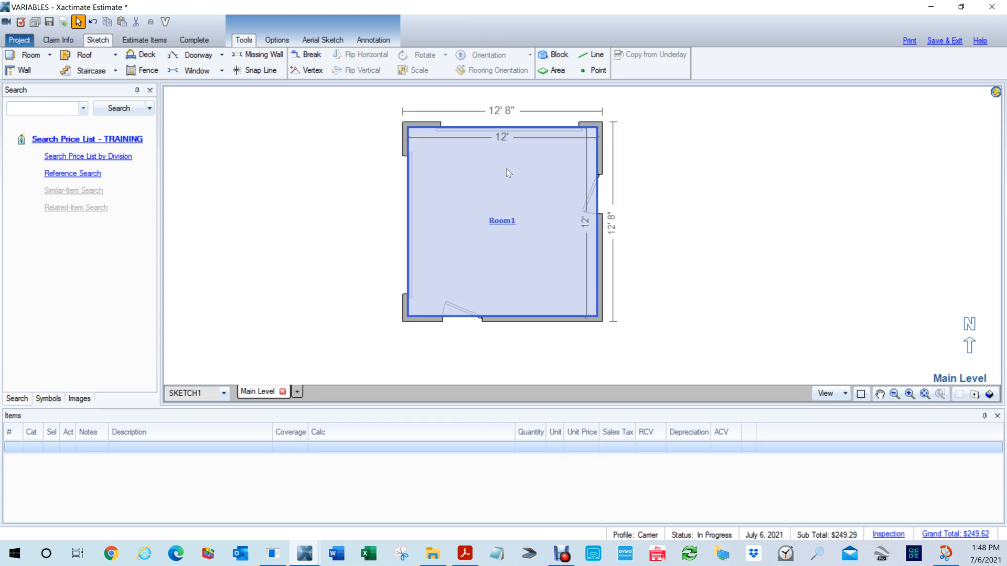
- Delete the wide doorways from Room1's upper and left walls
left_click(493, 132)
key("Delete")
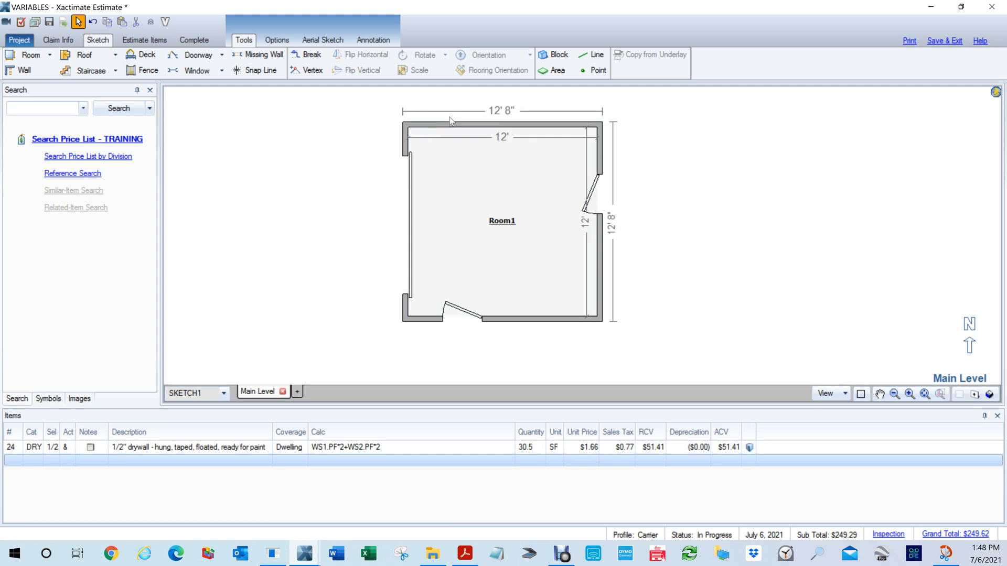
left_click(411, 213)
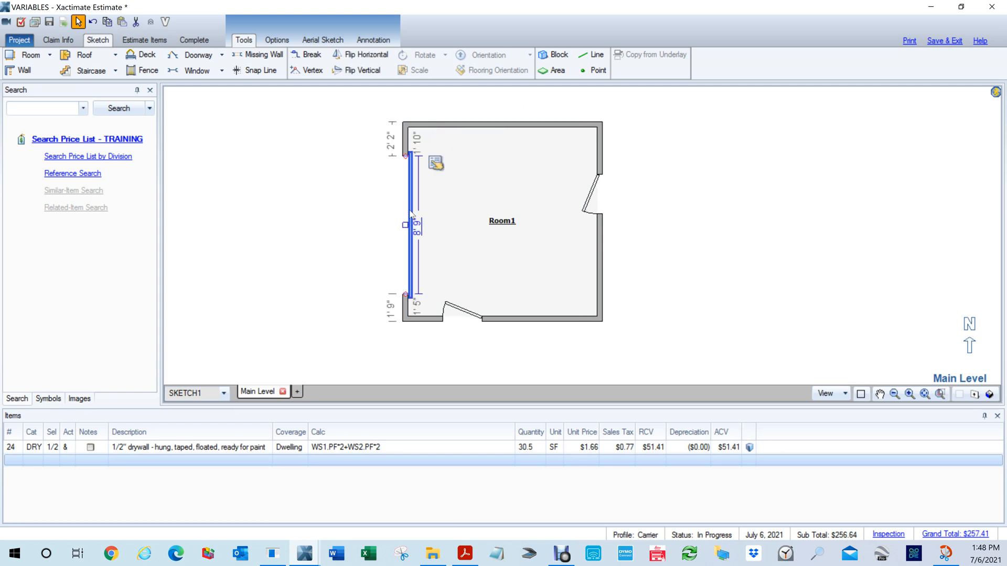
key("Delete")
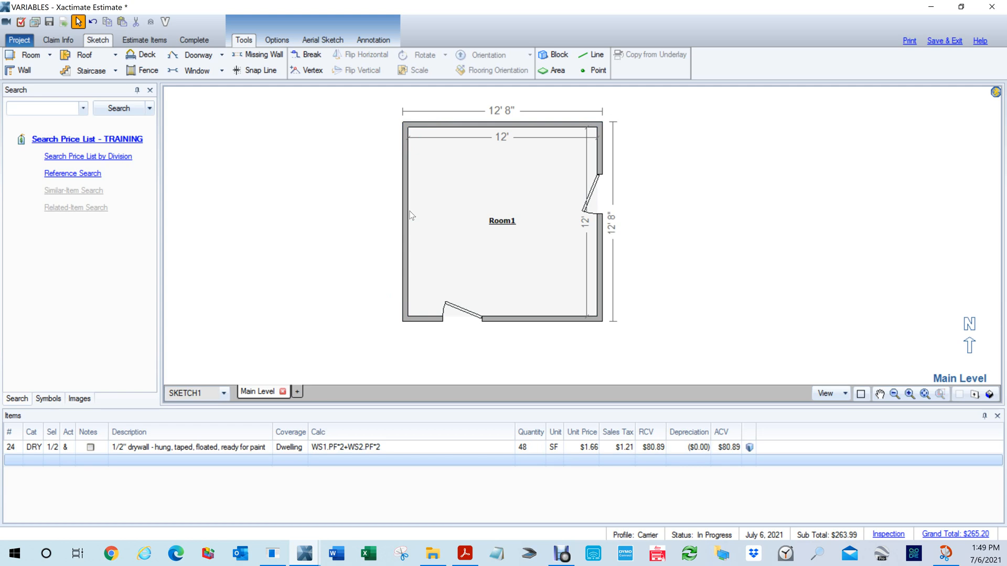
- Place a window about 8' 9" wide in Room1's upper wall and one about 8' 7" wide in its left wall, and inspect them in 3D
key("w")
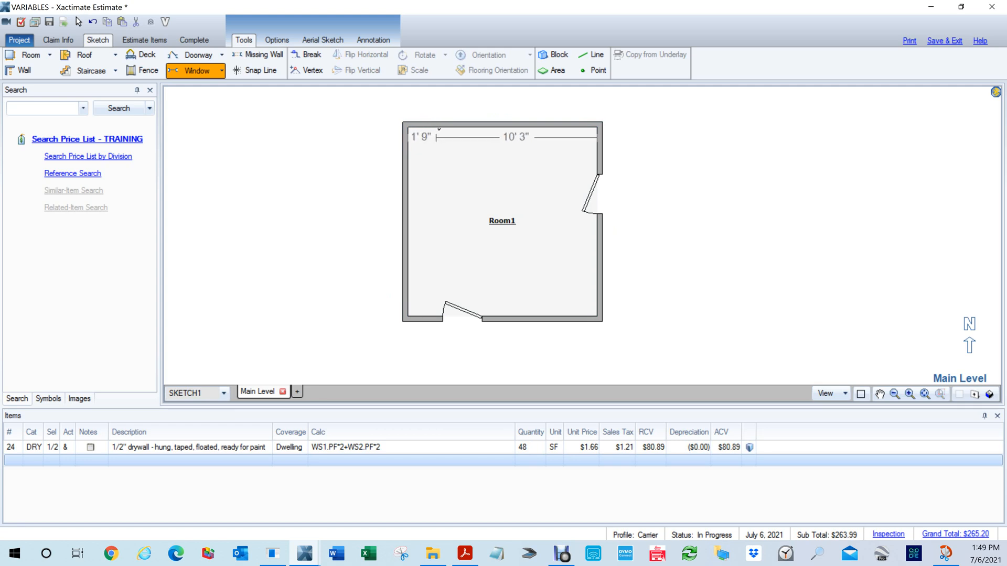
left_click_drag(431, 126, 569, 124)
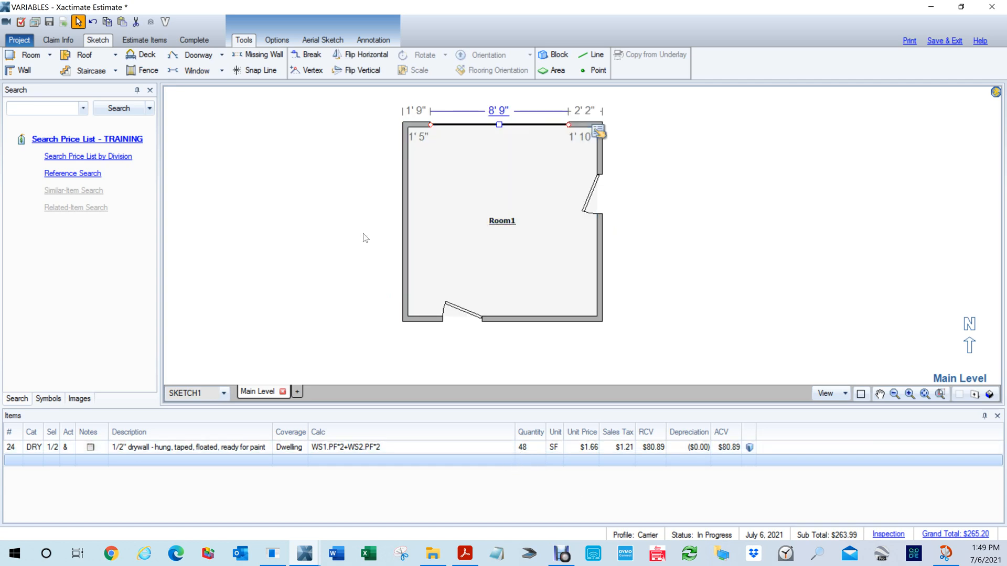
left_click(197, 70)
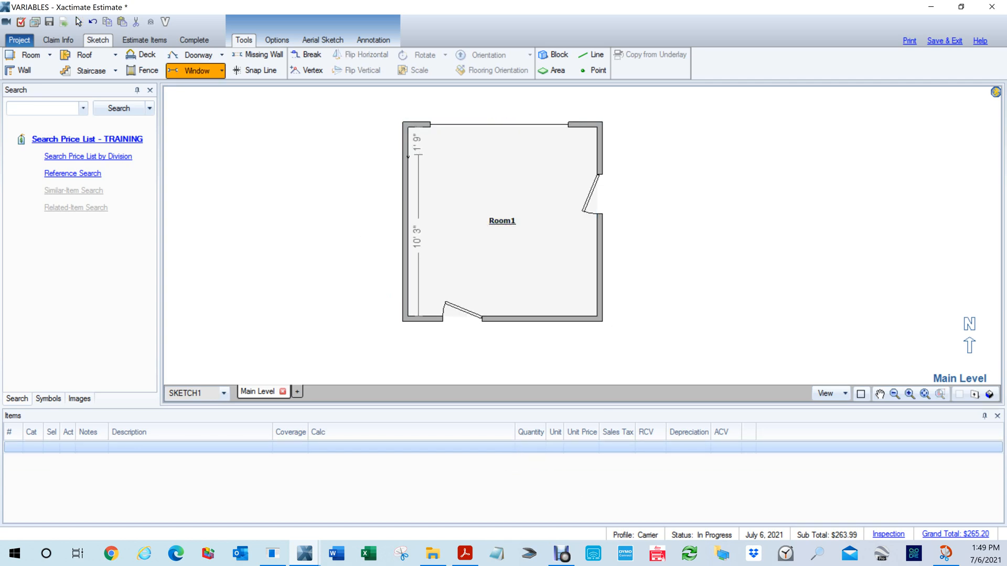
left_click_drag(405, 153, 441, 292)
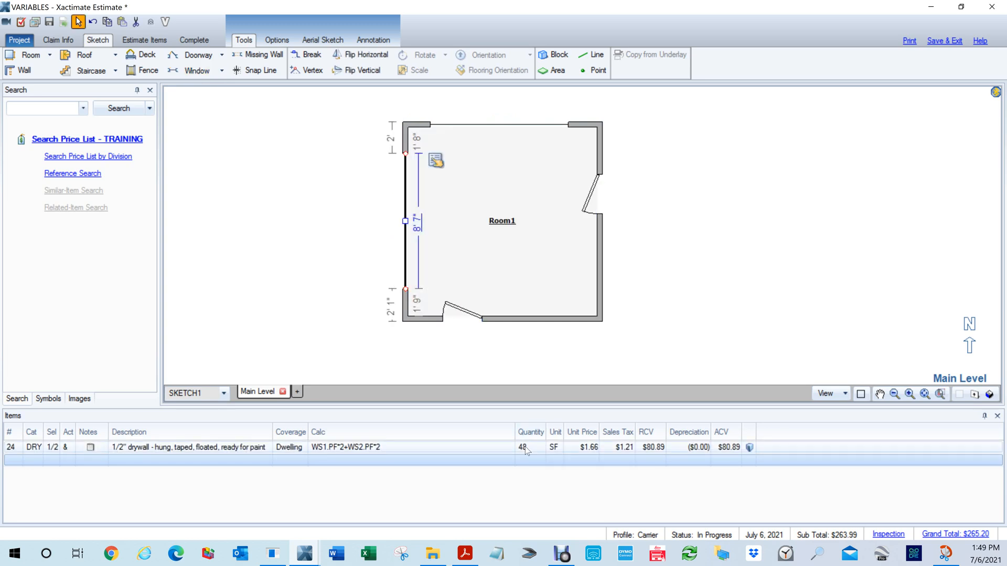
left_click(651, 289)
left_click(479, 229)
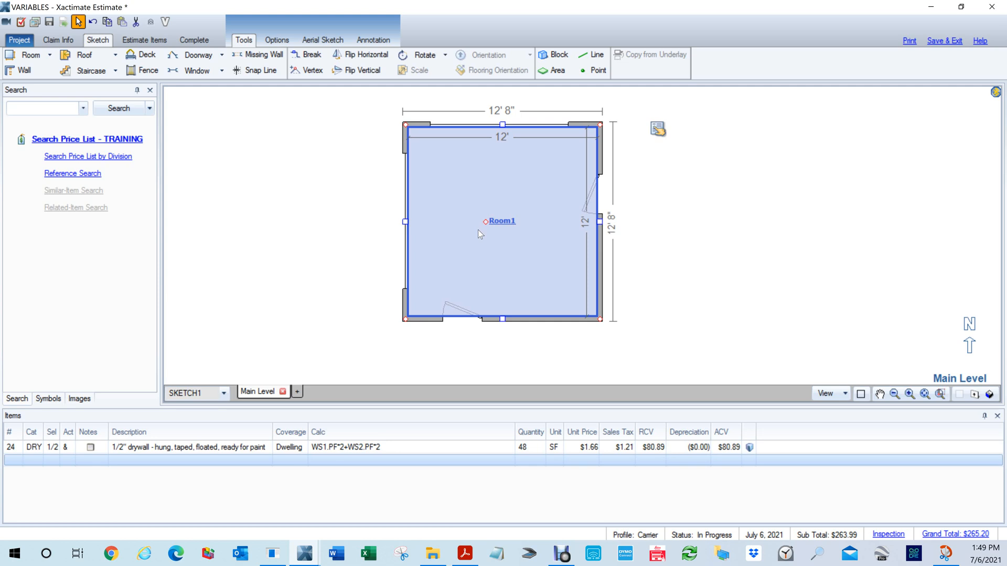
key("F12")
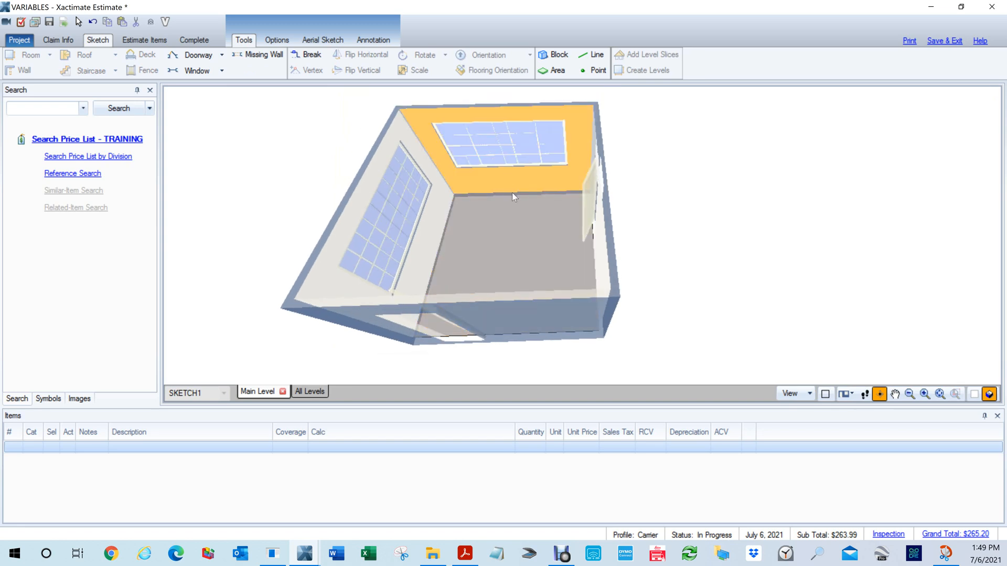
left_click_drag(510, 206, 527, 181)
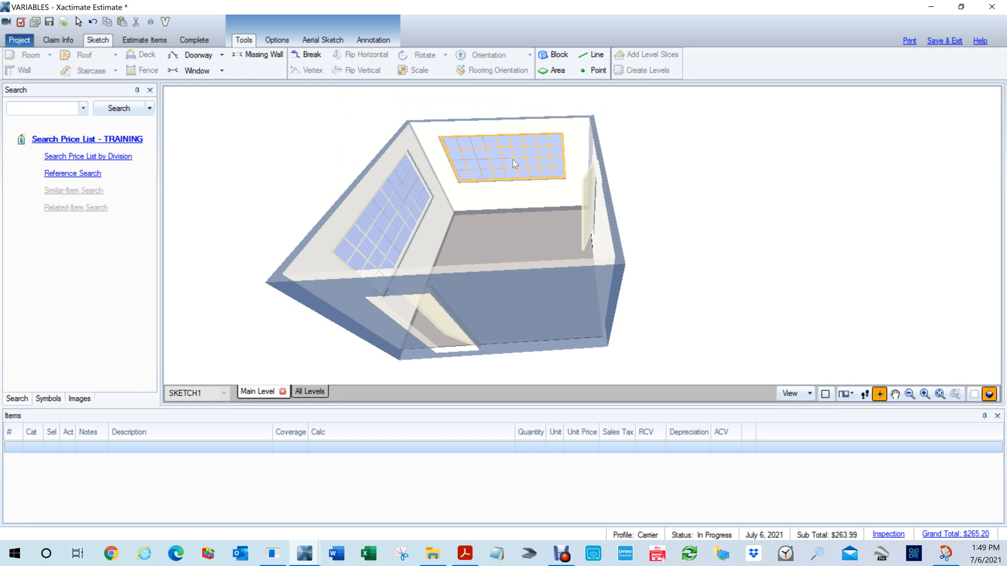
key("F9")
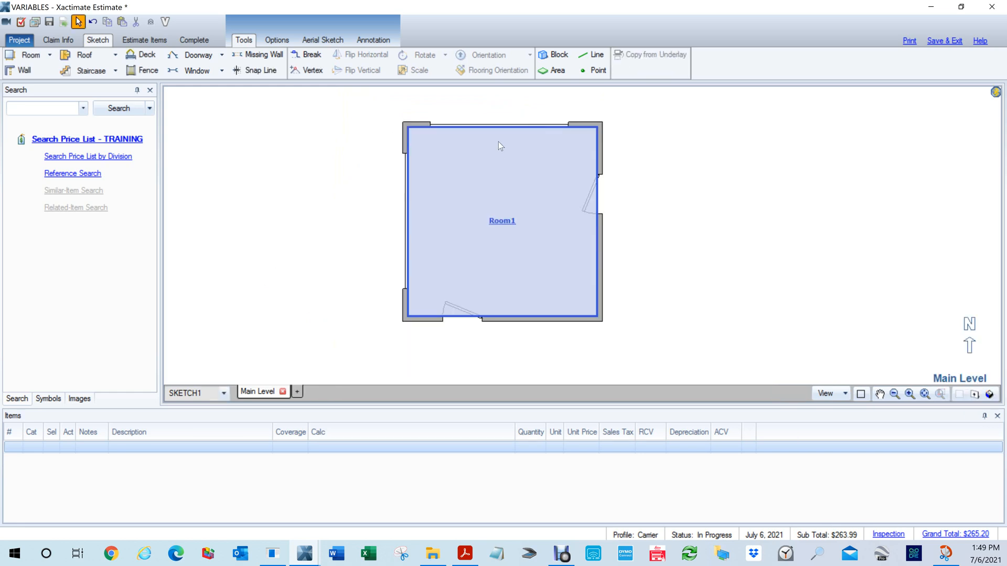
- Set the base height of Room1's upper and left wall windows to 1', and inspect them in 3D
left_click(507, 128)
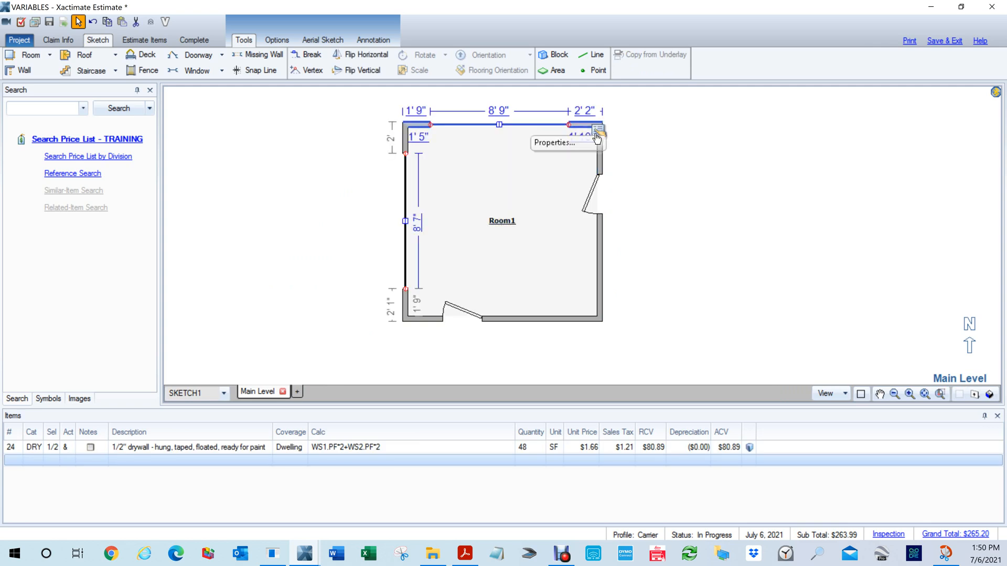
left_click(598, 132)
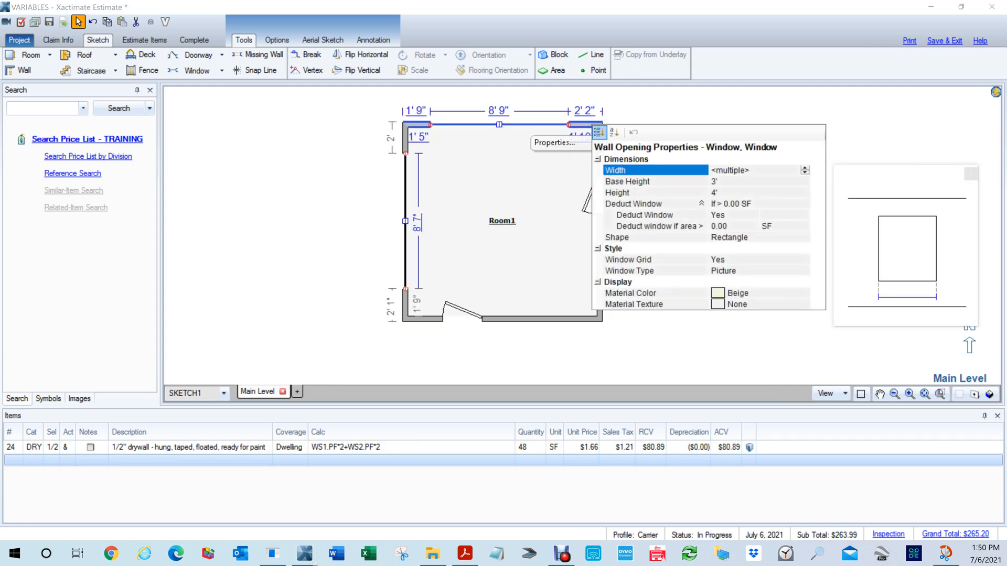
left_click(722, 183)
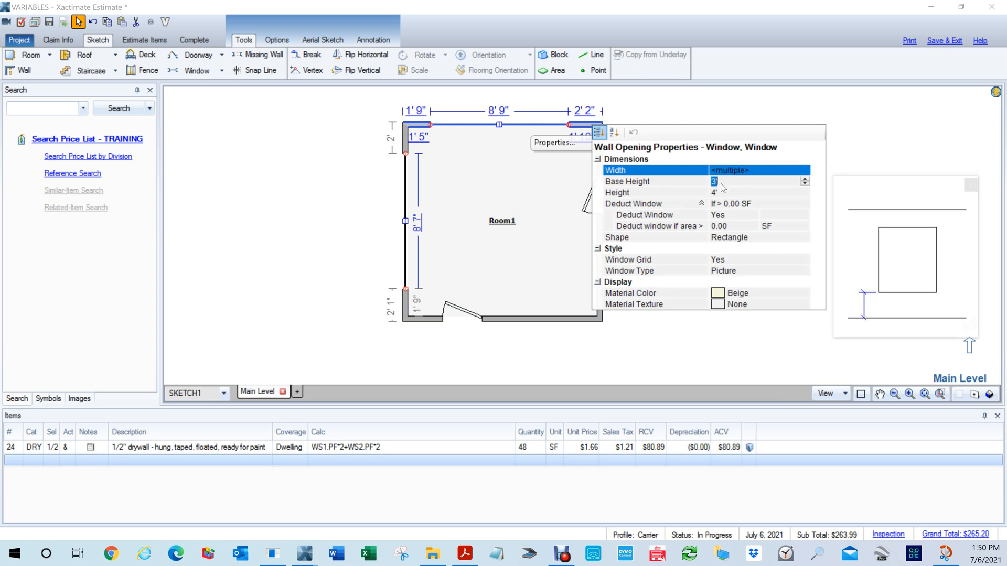
type("1")
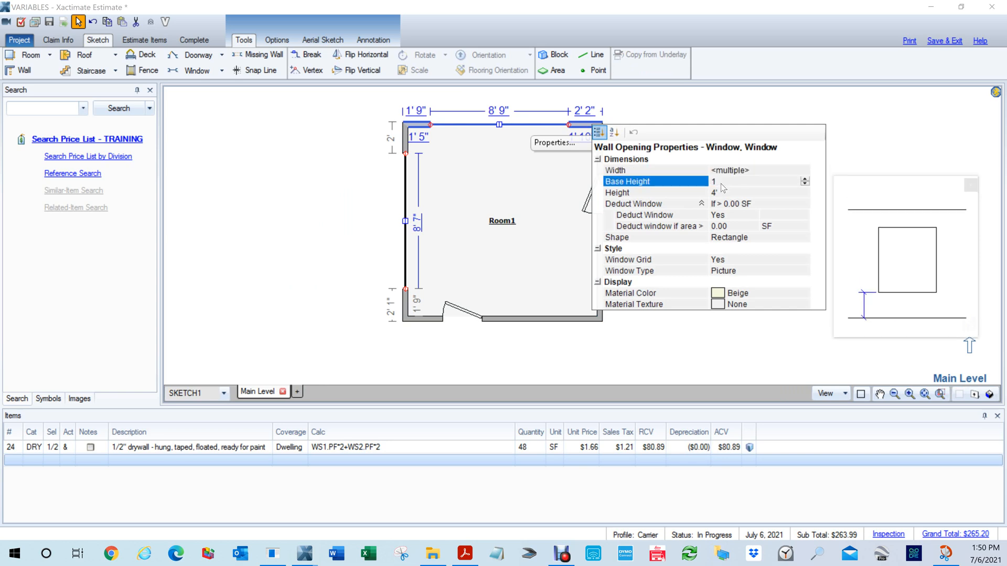
key("Return")
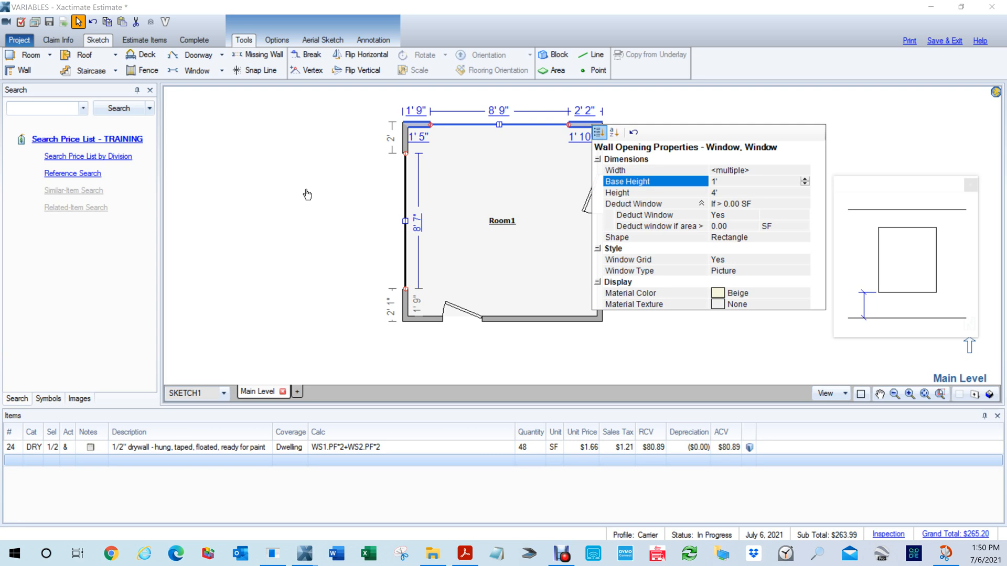
left_click(307, 194)
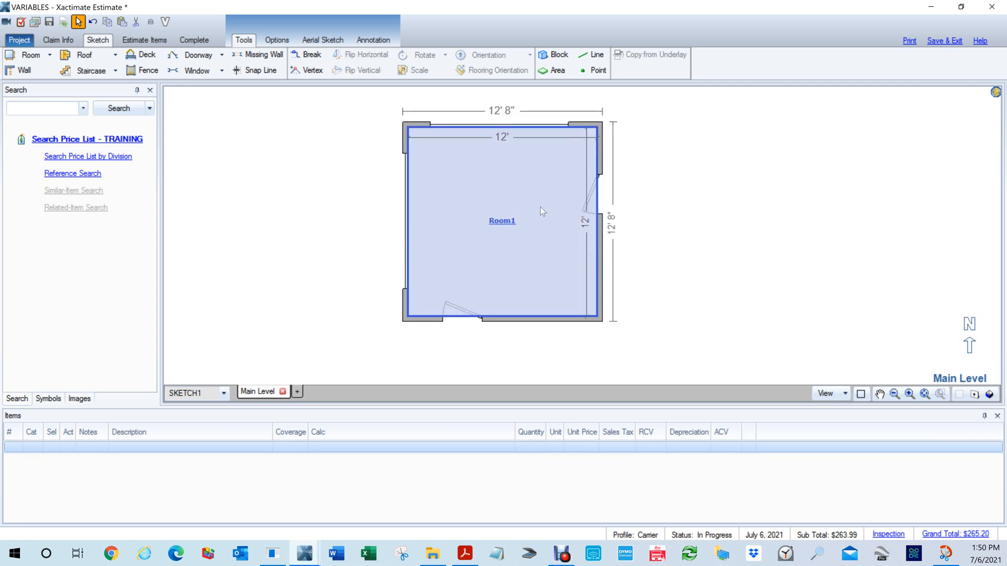
key("F8")
left_click_drag(513, 197, 527, 91)
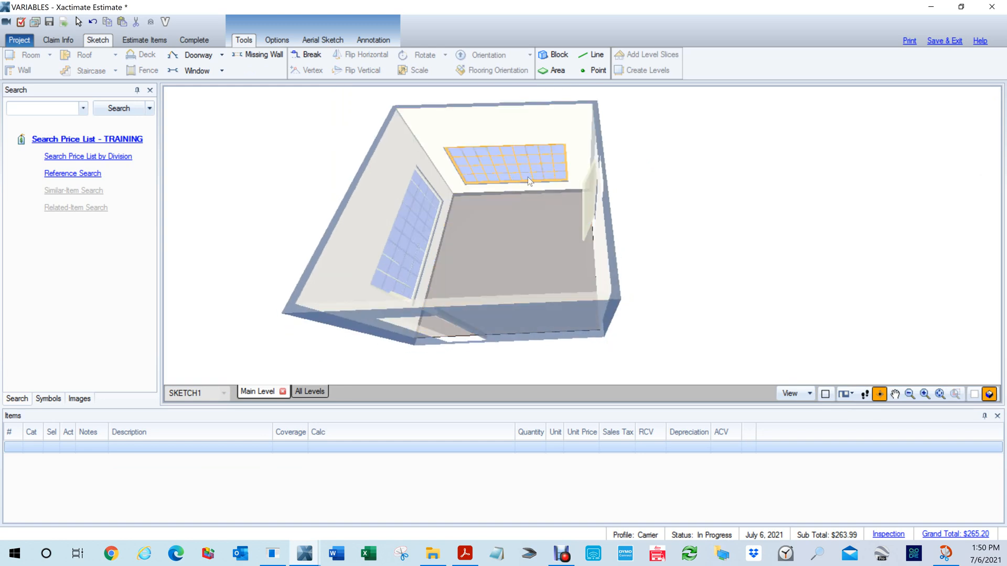
left_click_drag(540, 212, 548, 176)
scroll(547, 178, "up", 5)
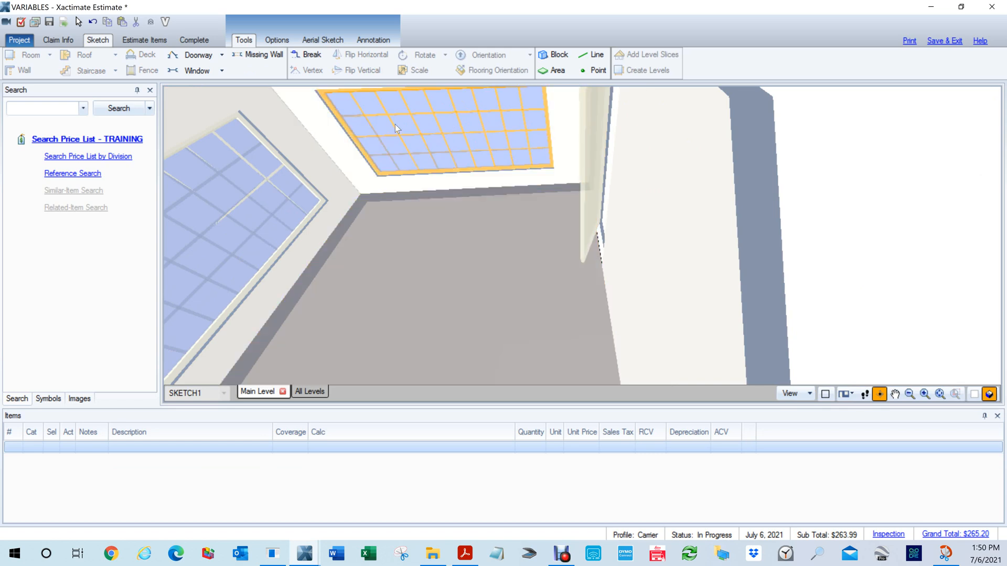
key("F9")
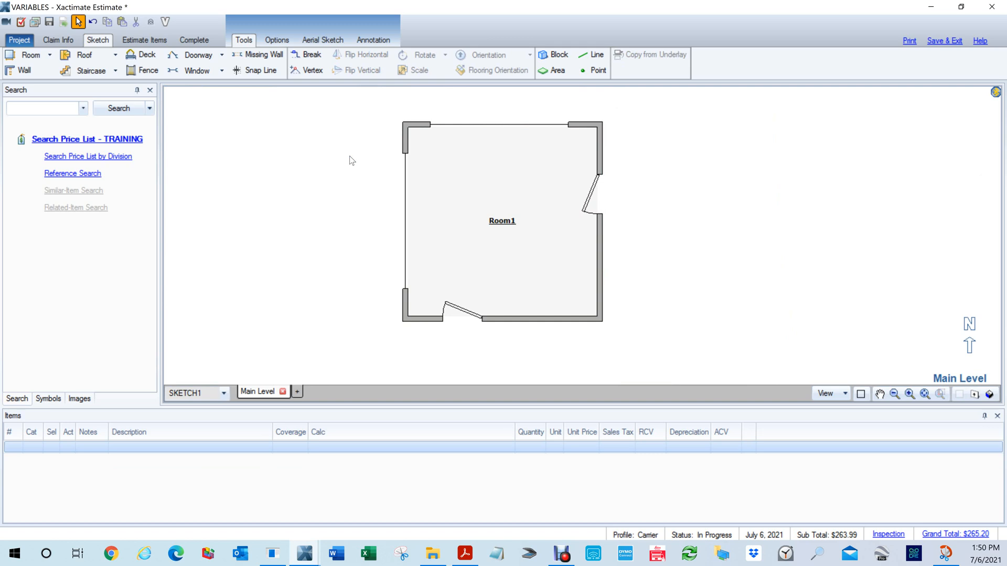
- Select Room1 in the plan view and review the variables in its room properties
left_click(497, 239)
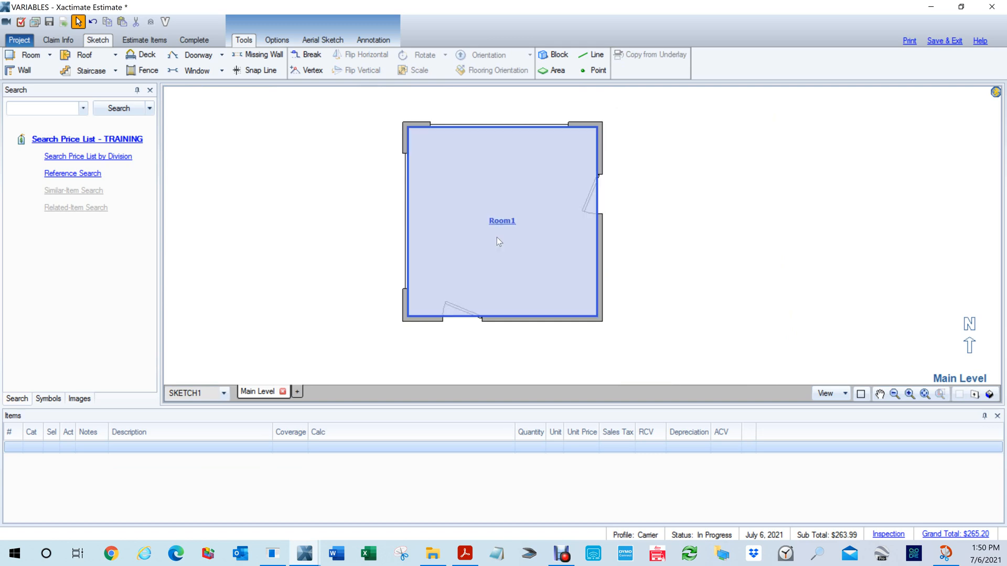
left_click(497, 239)
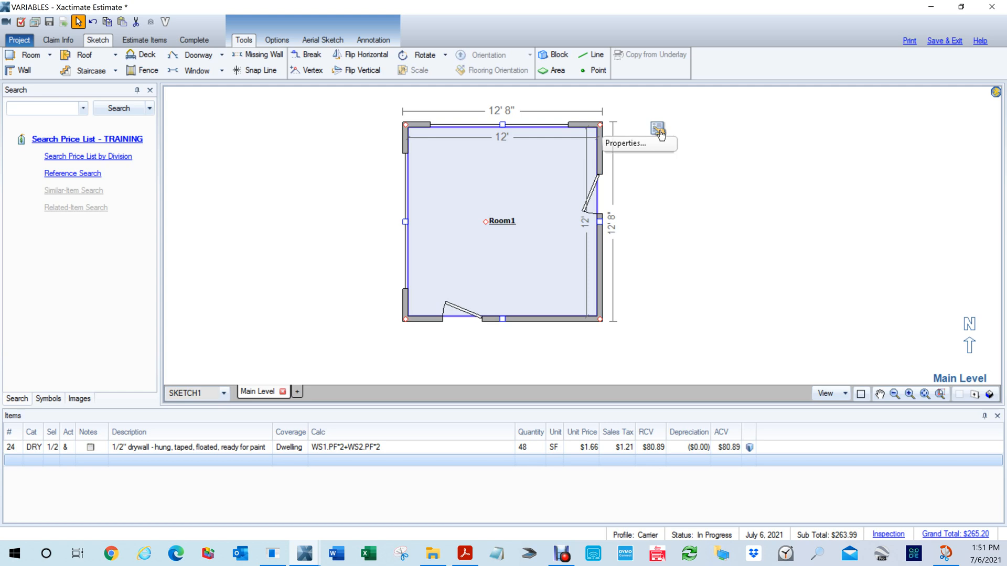
left_click(658, 130)
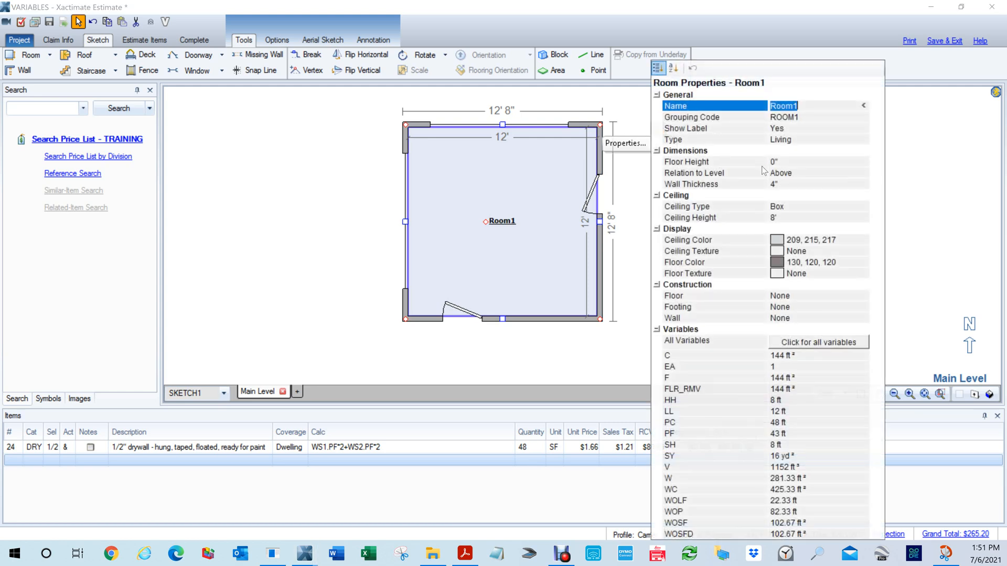
left_click(389, 117)
- Set the base height of the windows in Room1's upper and left walls to 0"
left_click(406, 197)
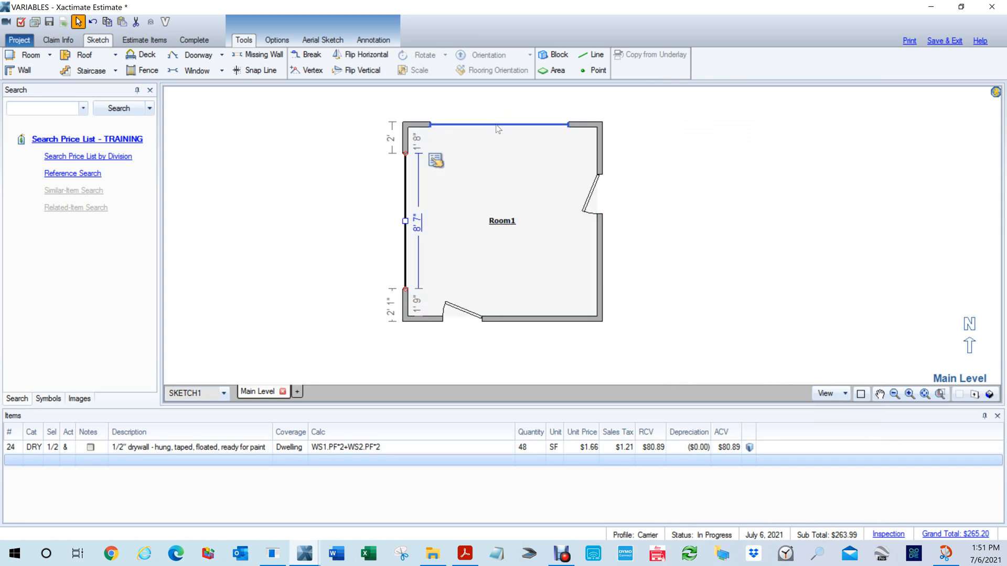
left_click(498, 126)
left_click(598, 132)
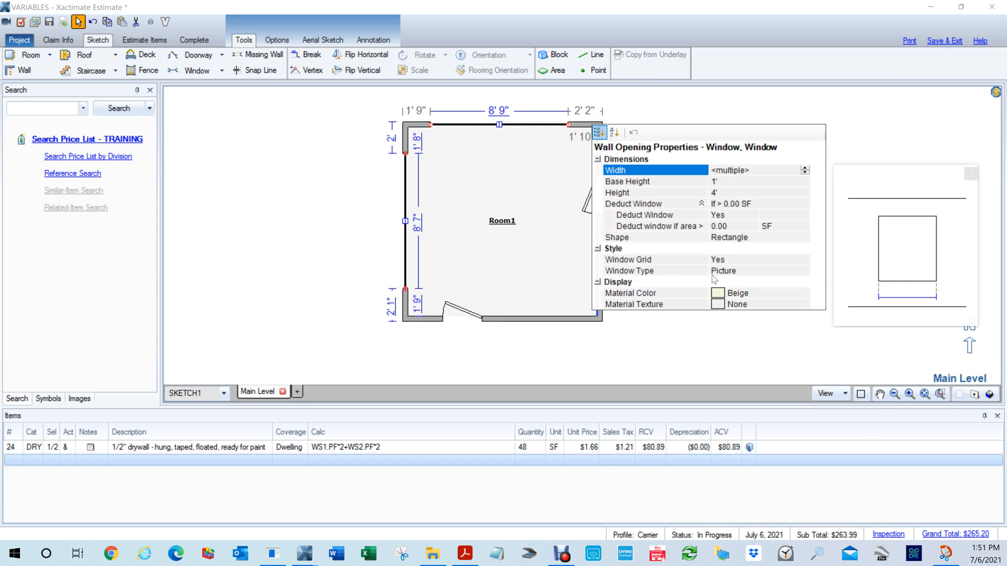
left_click(729, 182)
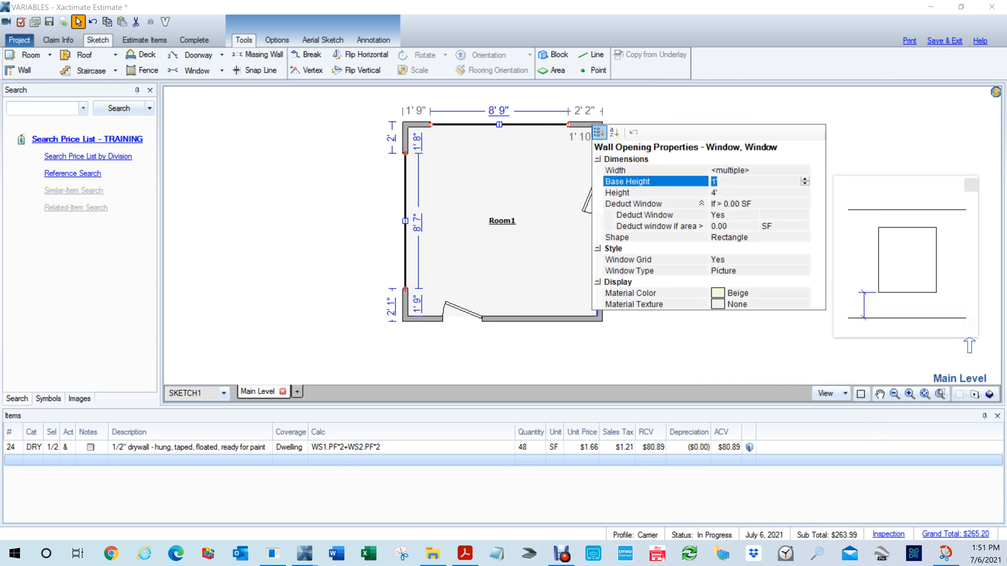
type("0")
key("Return")
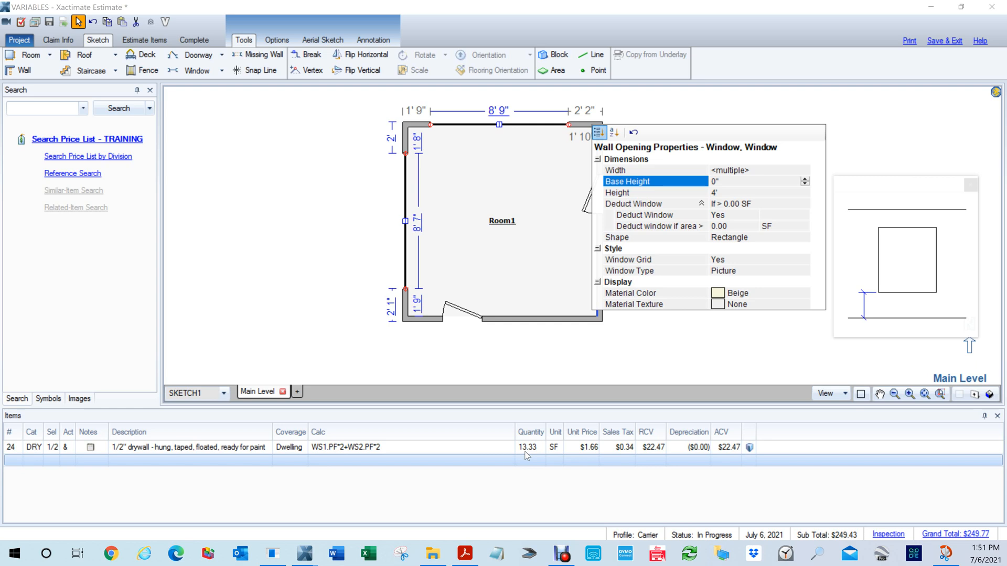
left_click(259, 243)
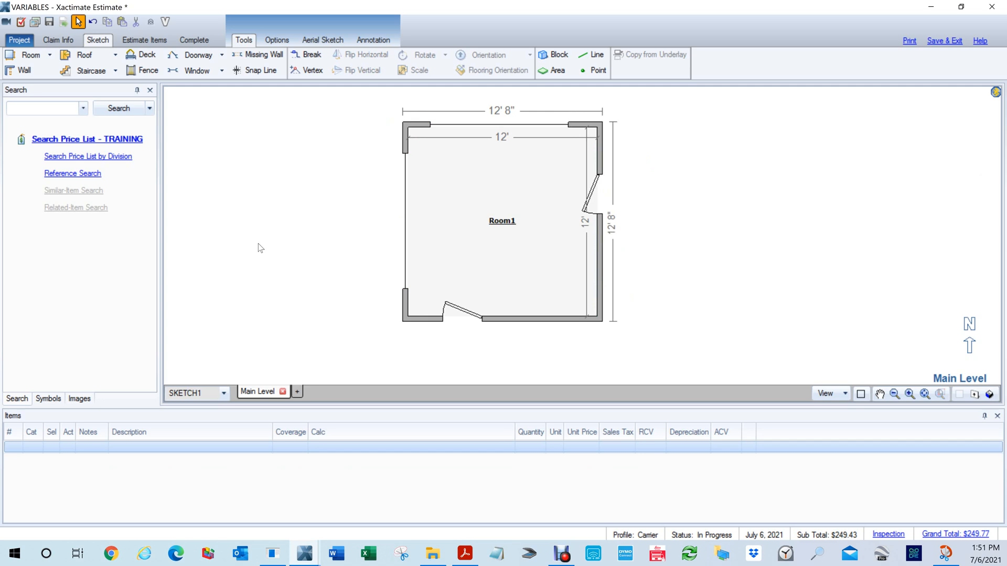
- Select Room1 and its upper and left wall windows in the plan to review the drywall line item's quantity
left_click(493, 232)
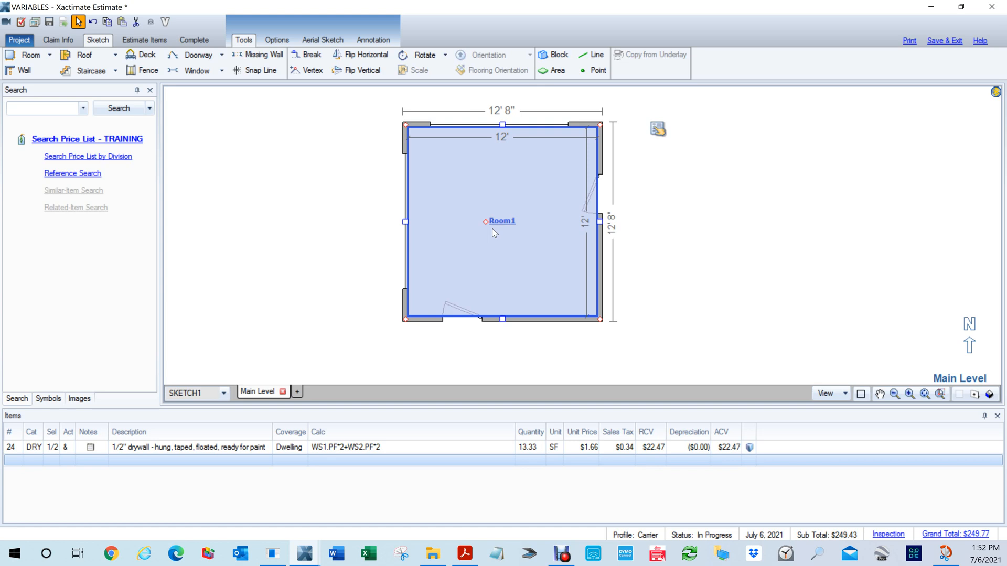
left_click(534, 127)
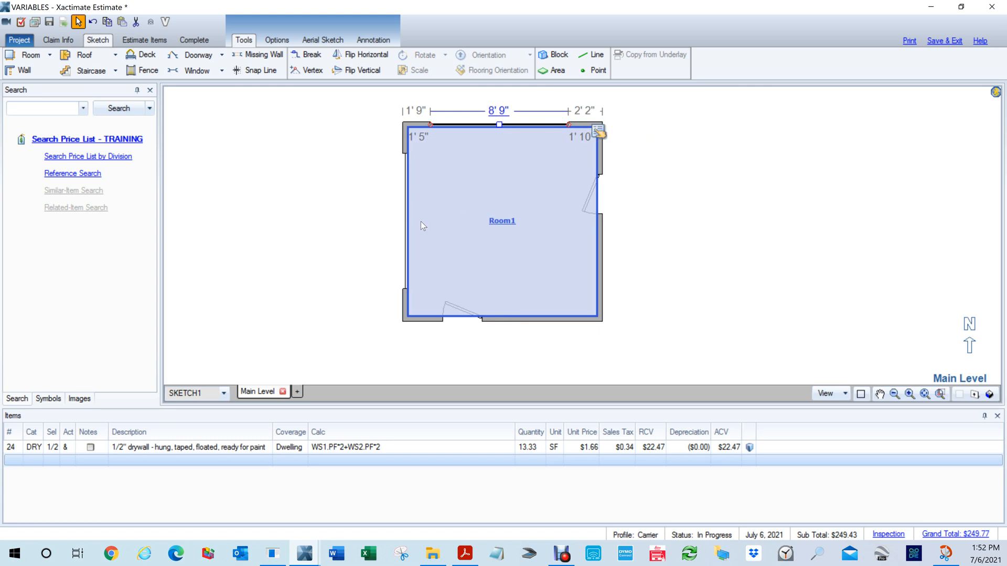
left_click(406, 223)
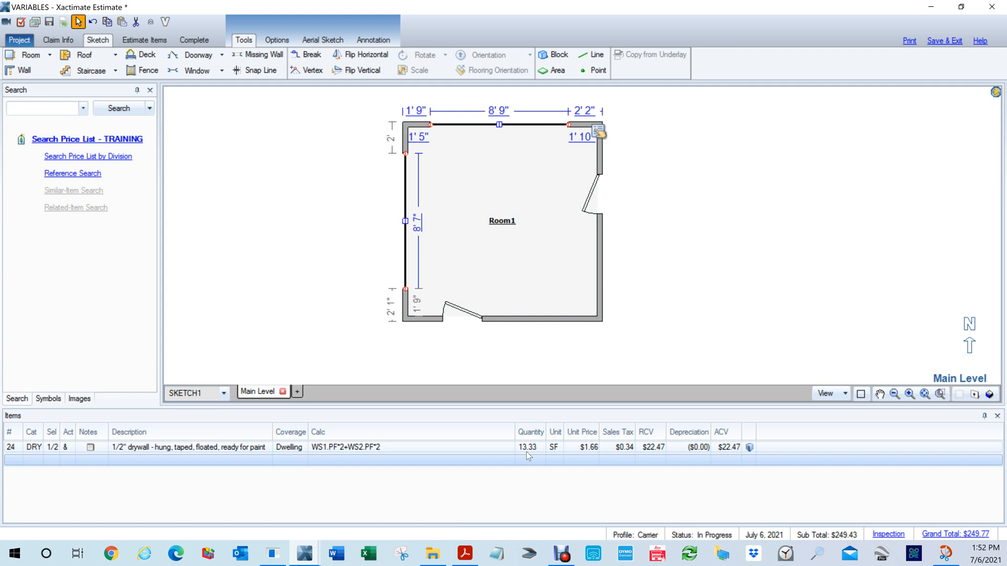
left_click(531, 248)
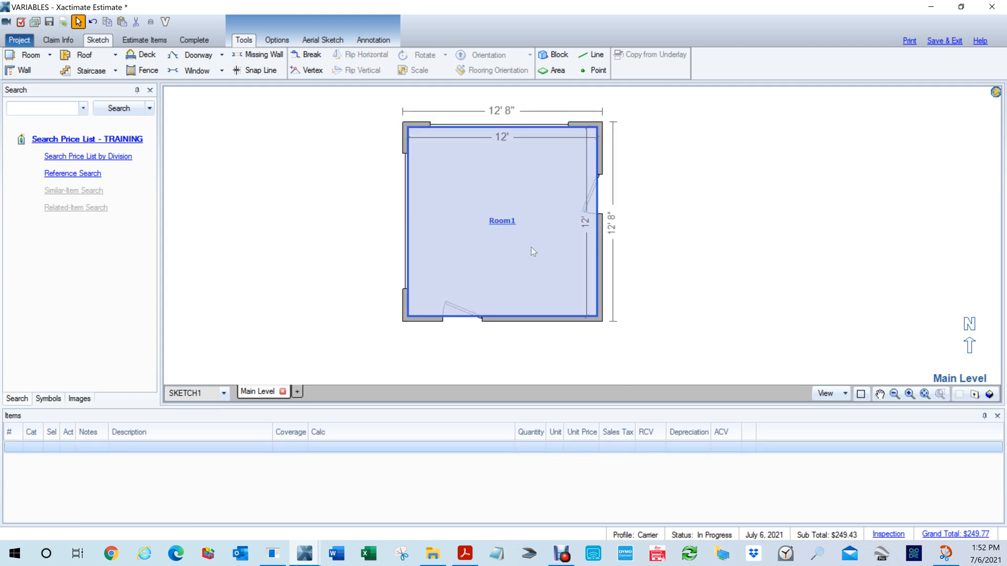
- Set the height of the windows in Room1's upper and left walls to 1'
left_click(405, 239)
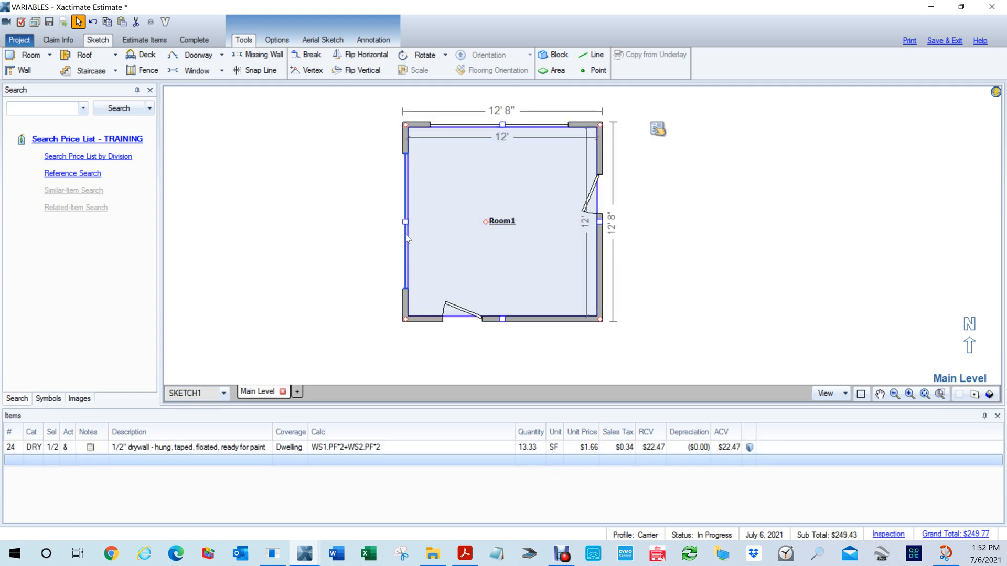
left_click(405, 236)
left_click(497, 125, "ctrl")
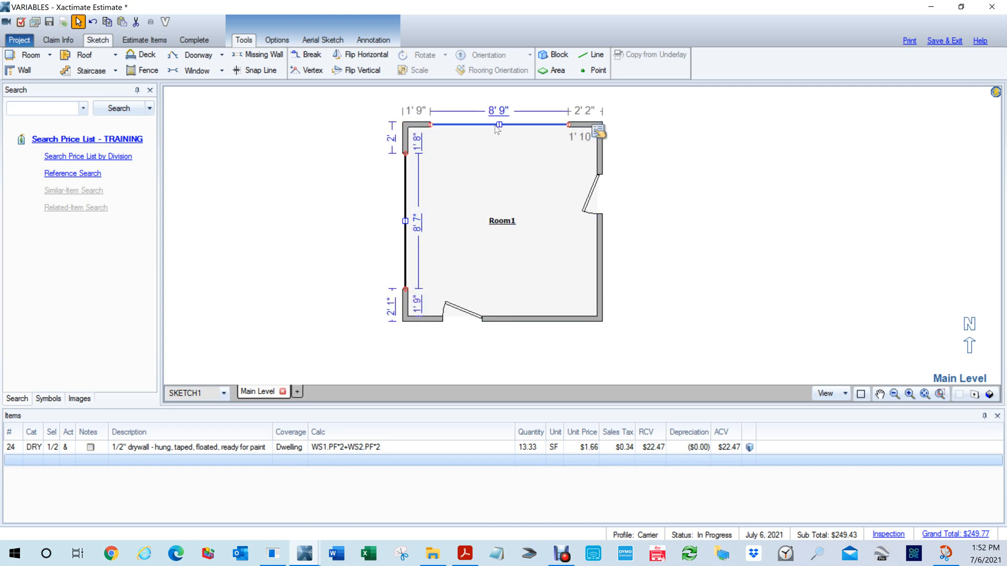
left_click(599, 134)
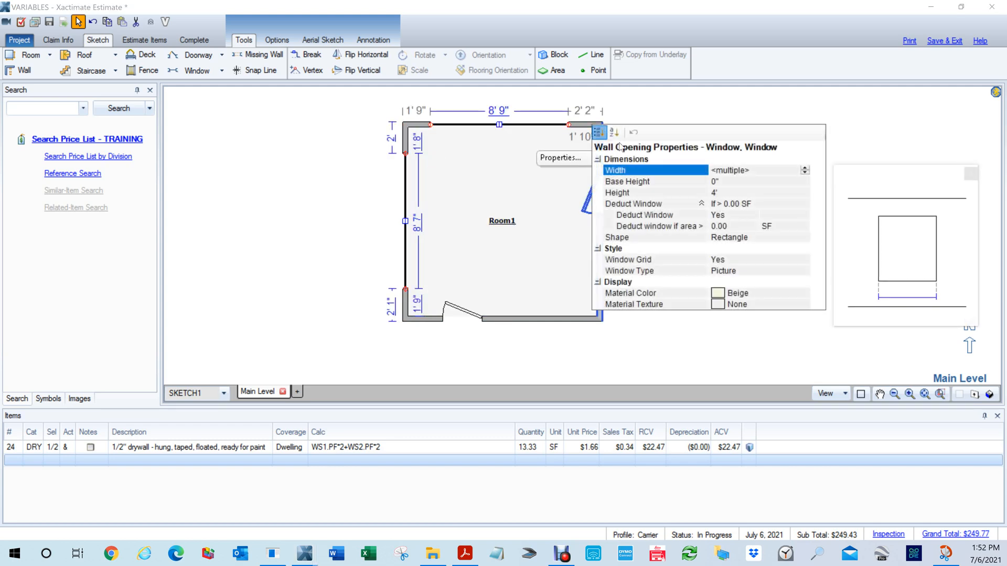
left_click(726, 193)
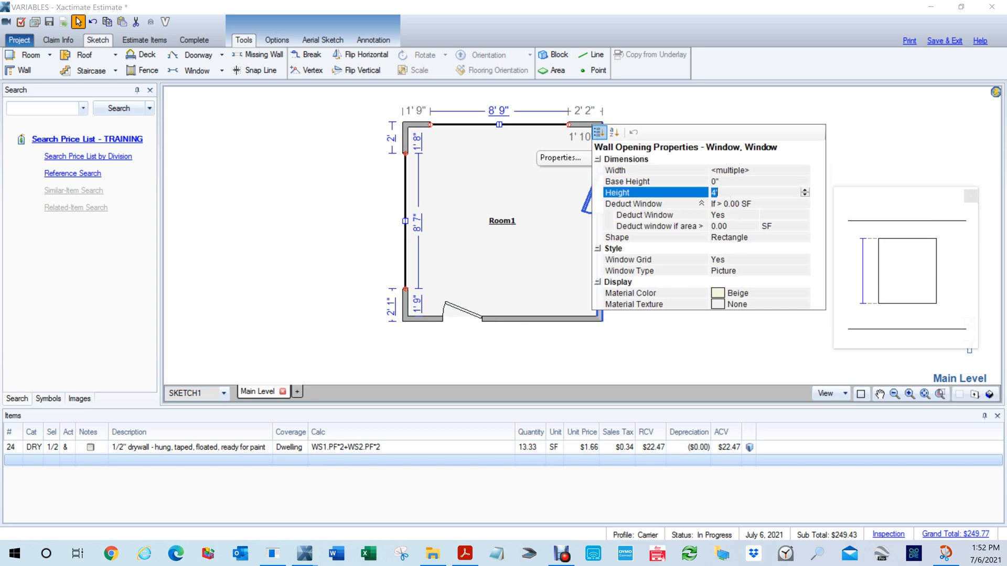
type("1")
key("Return")
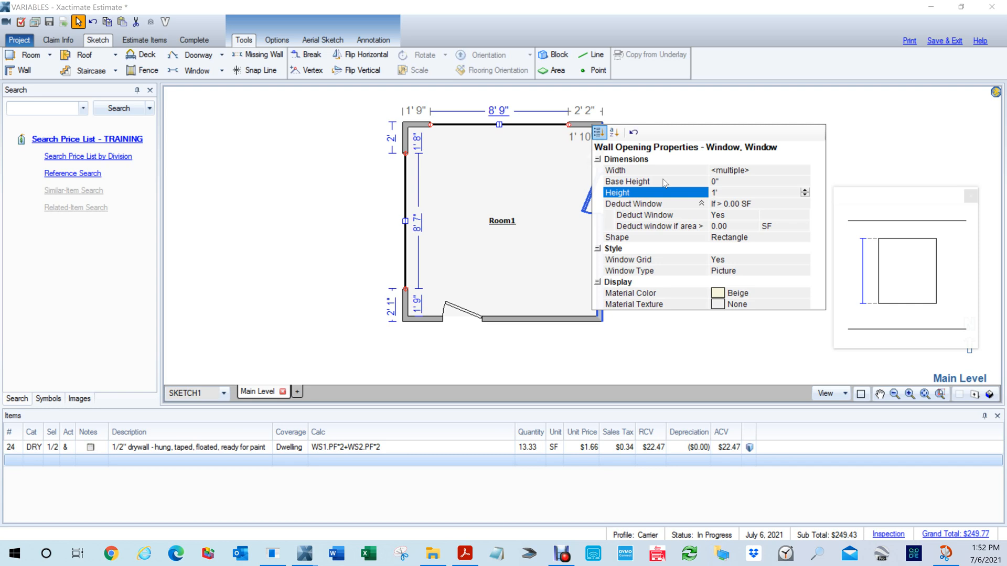
left_click(324, 232)
- Check Room1's drywall quantity, inspect its two shortened windows in 3D and return to the plan view
left_click(539, 281)
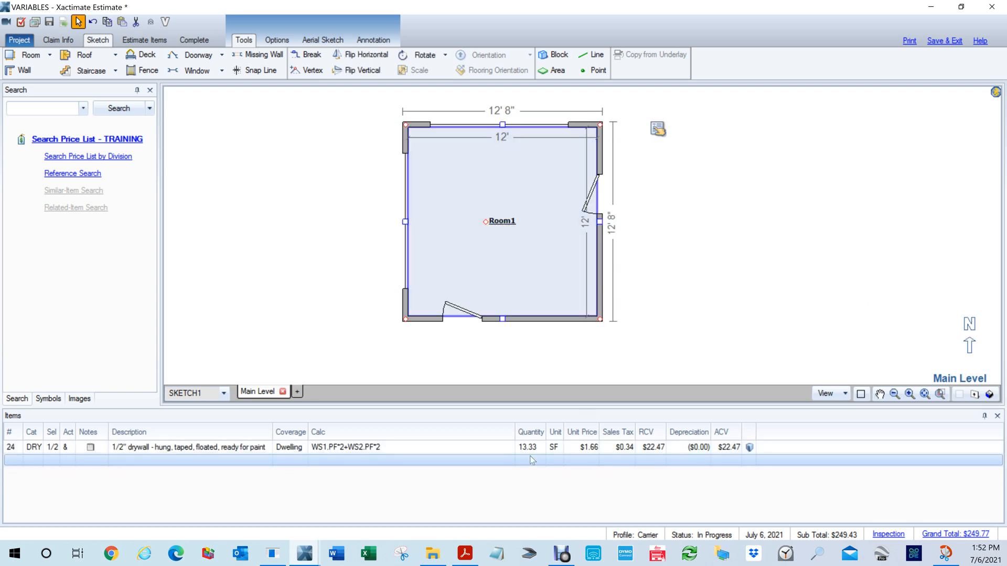
double_click(535, 258)
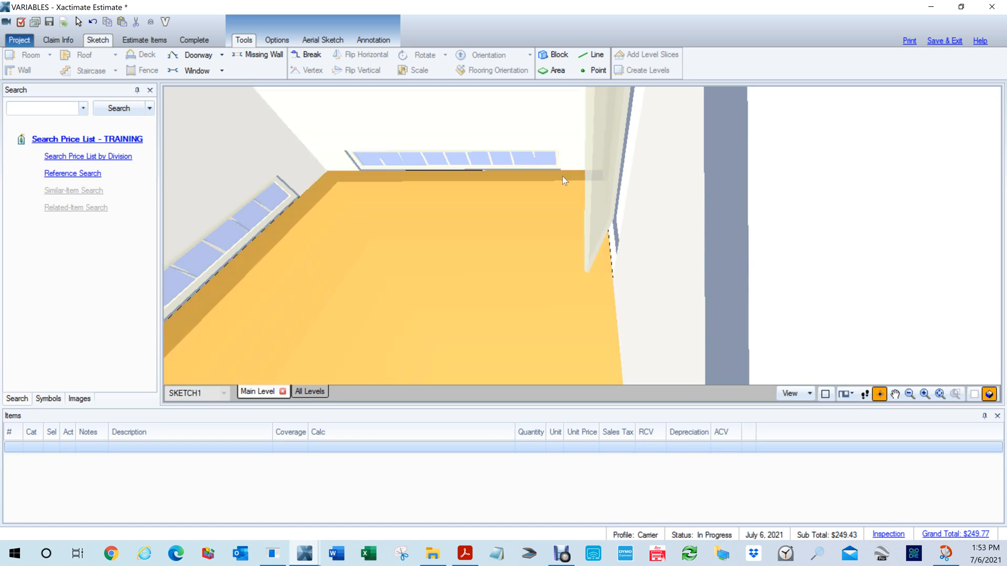
key("Escape")
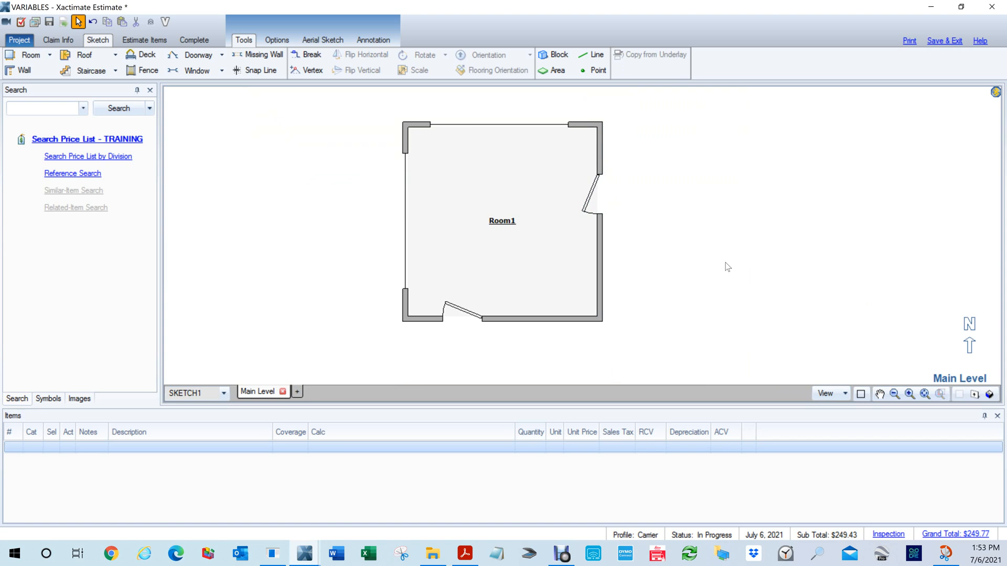
- Delete the windows from Room1's left and upper walls
left_click(546, 289)
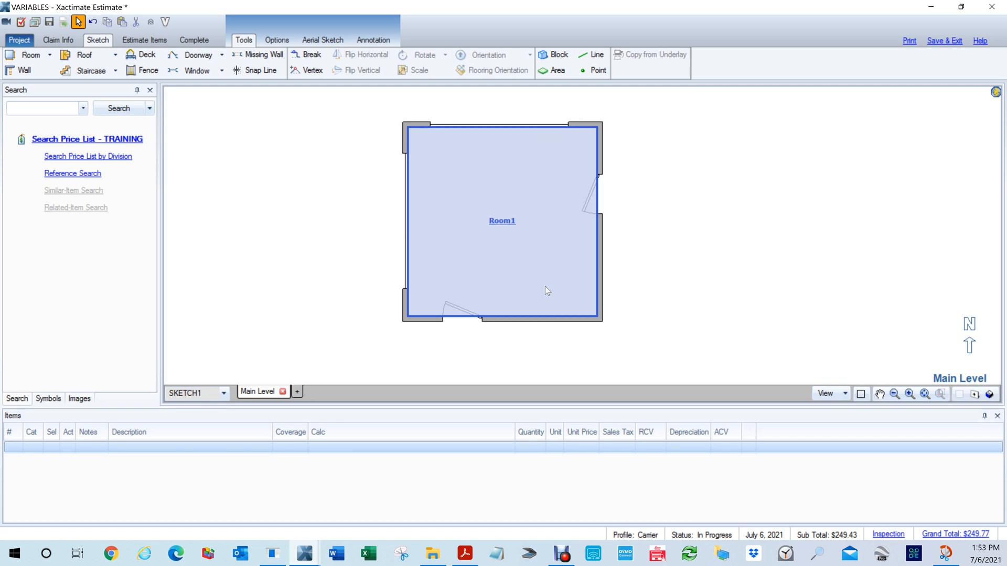
left_click(405, 223)
key("Delete")
left_click(483, 126)
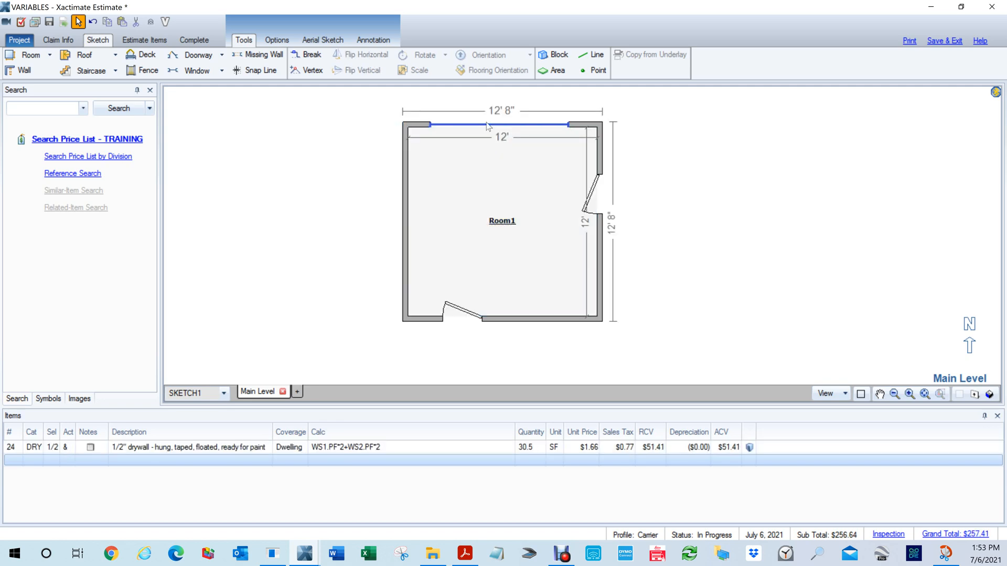
left_click(615, 174)
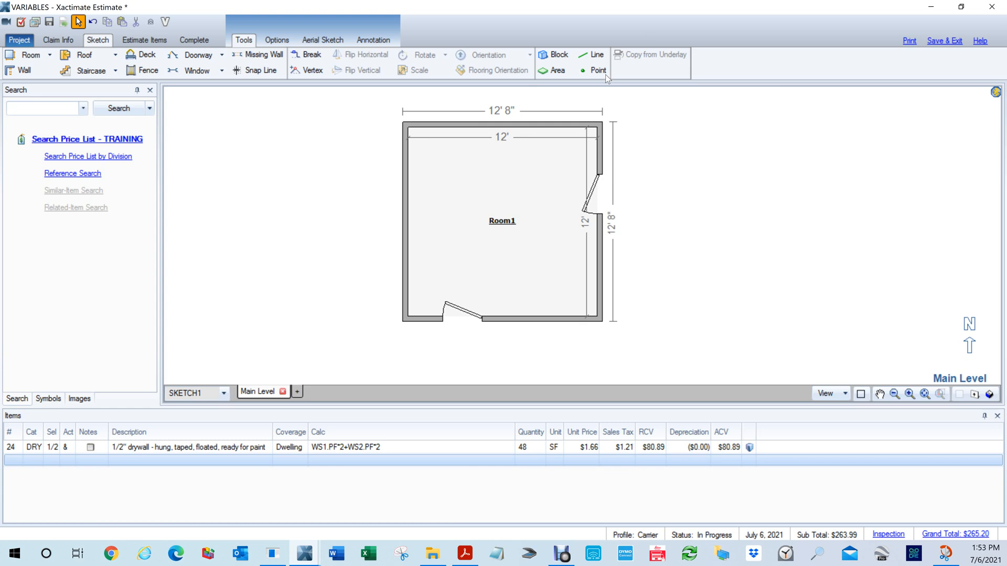
- Place a doorway about 9' 5" wide in Room1's upper wall
left_click(514, 192)
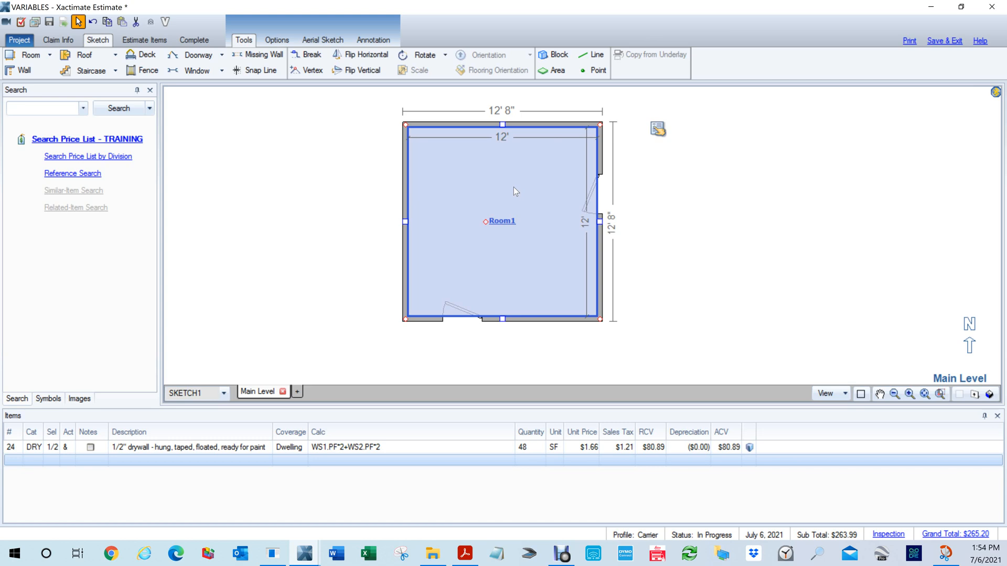
left_click(693, 203)
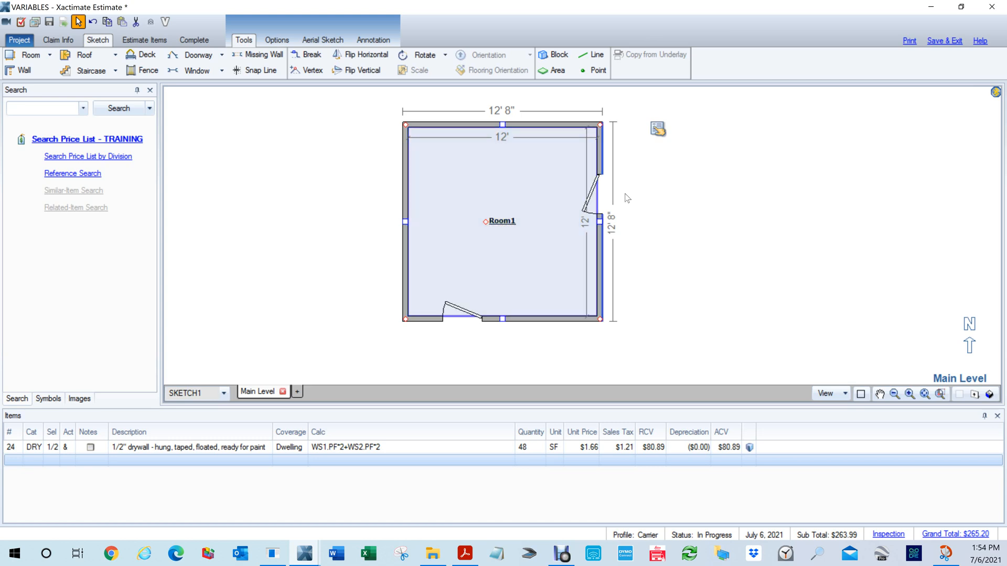
key("d")
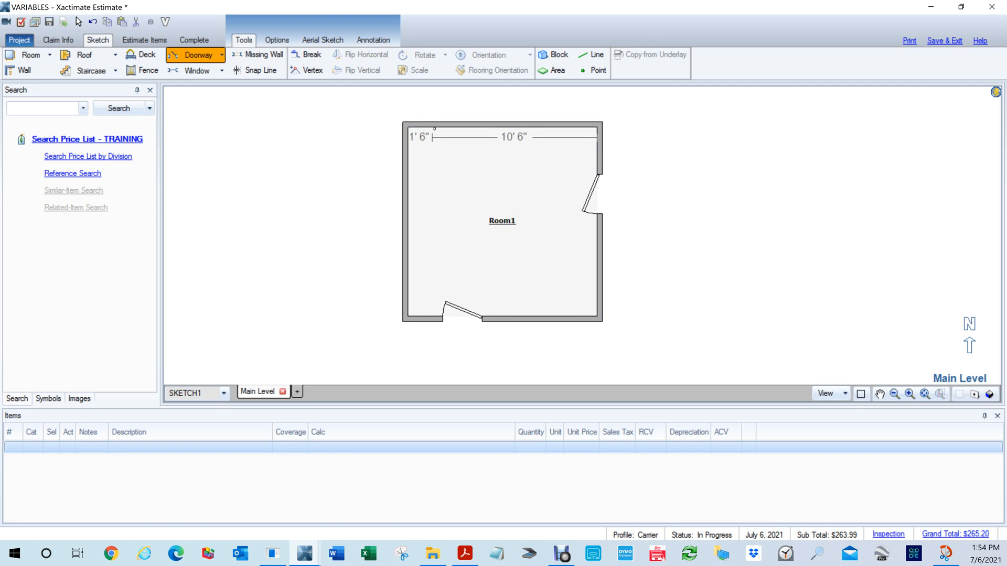
left_click_drag(446, 127, 583, 141)
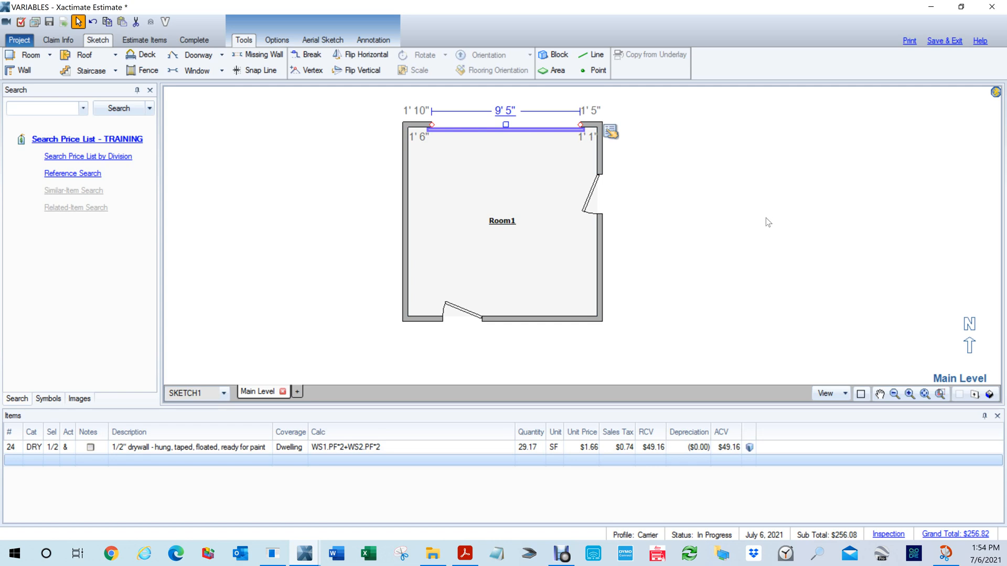
- Try the Standard door type on the upper wall door, and set its type to Sliding
left_click(612, 132)
left_click(613, 133)
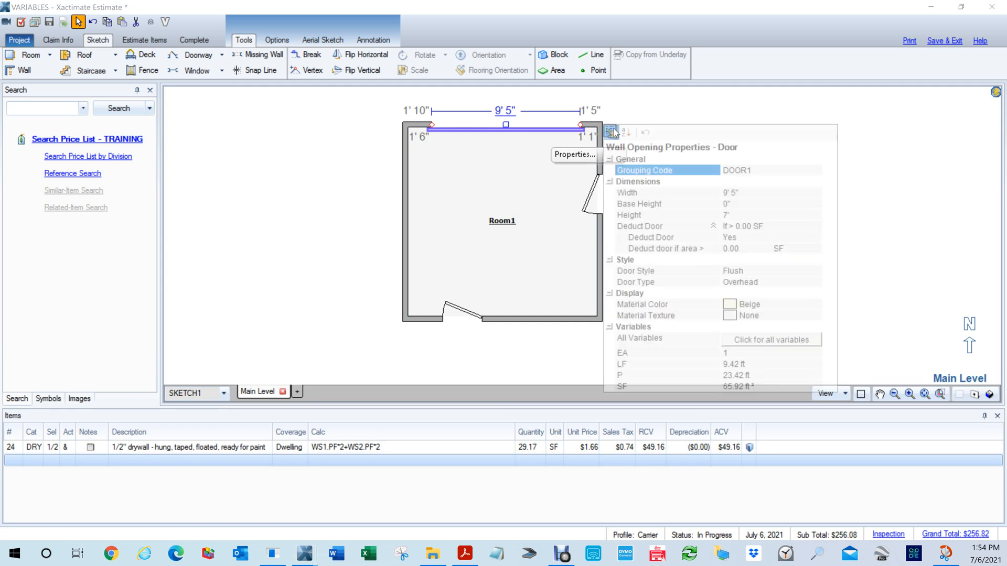
left_click(757, 284)
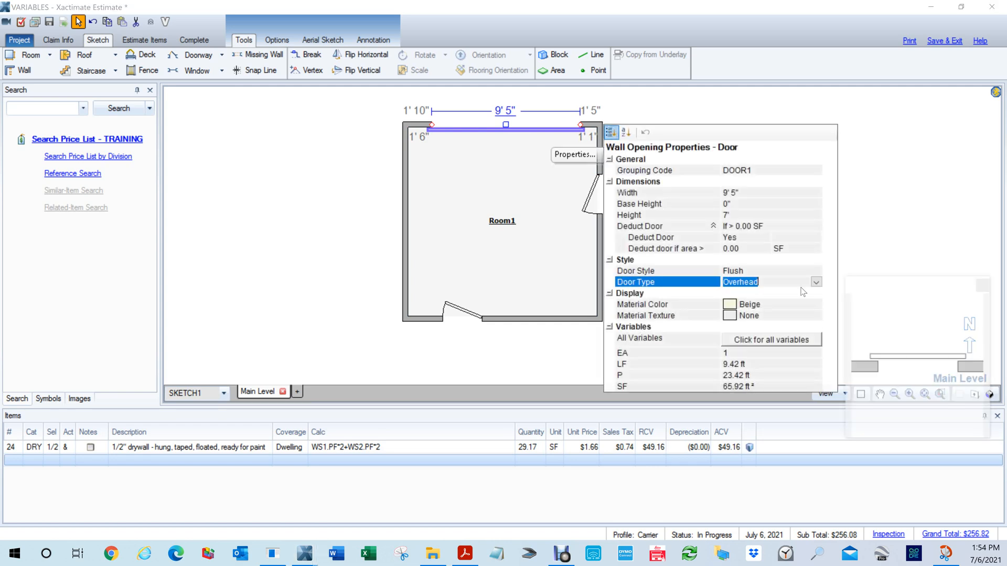
left_click(757, 283)
left_click(765, 293)
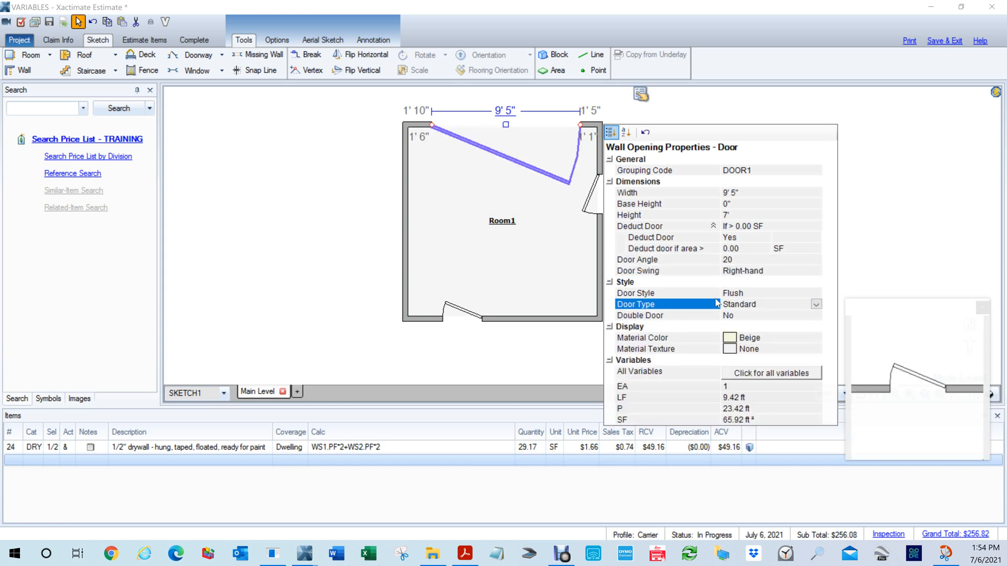
left_click(816, 305)
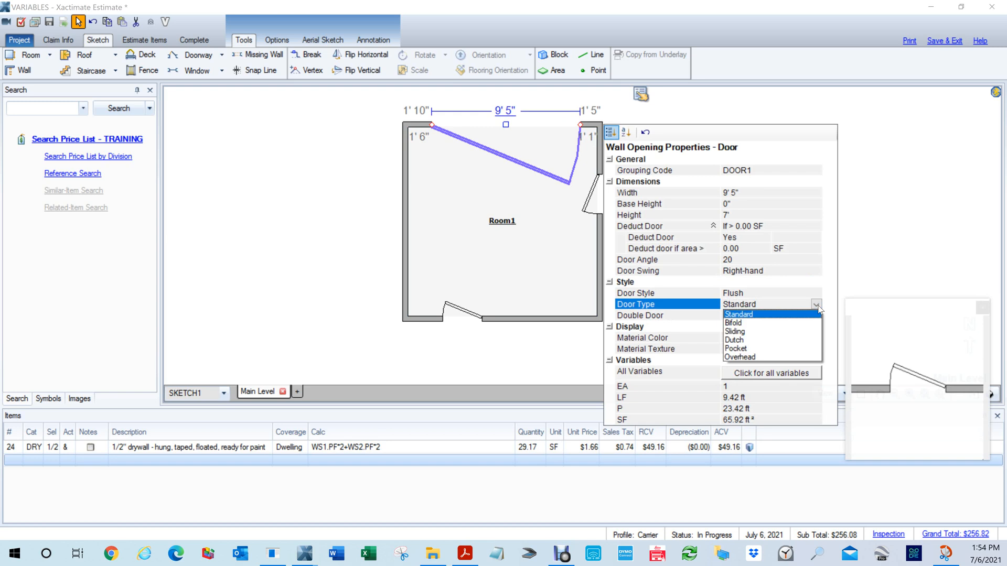
left_click(749, 332)
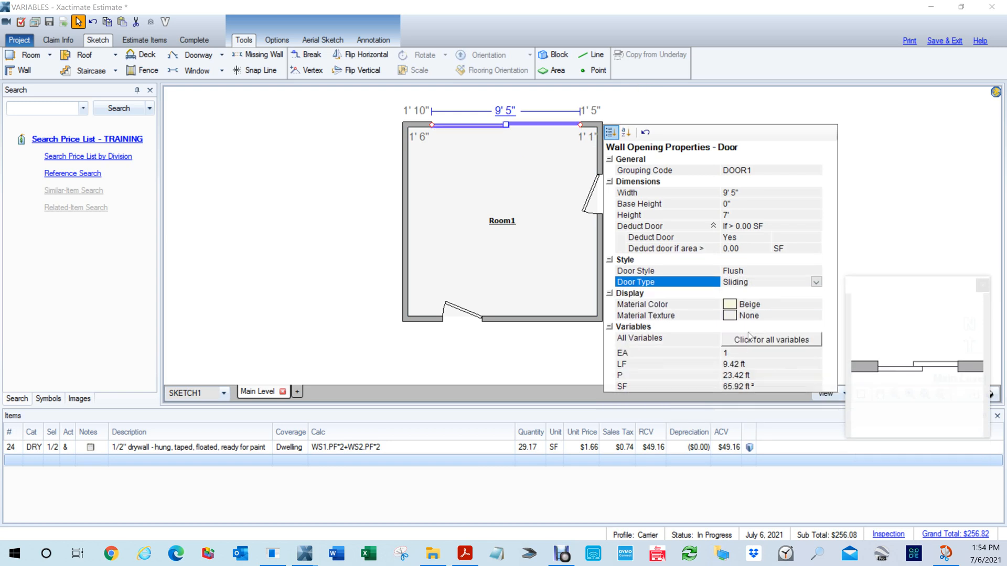
left_click(518, 166)
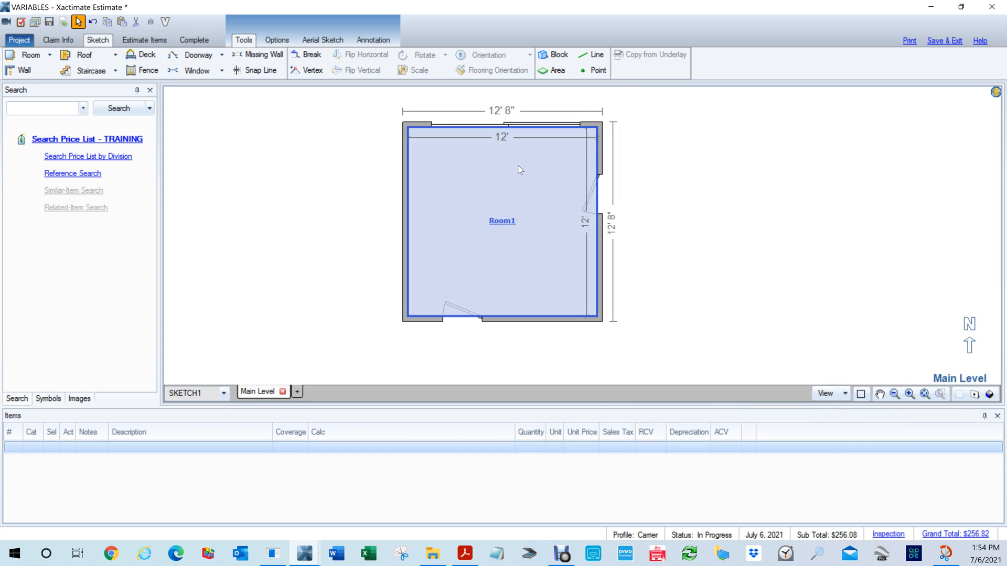
- Set the height of the sliding door in Room1's upper wall to 1'
left_click(498, 128)
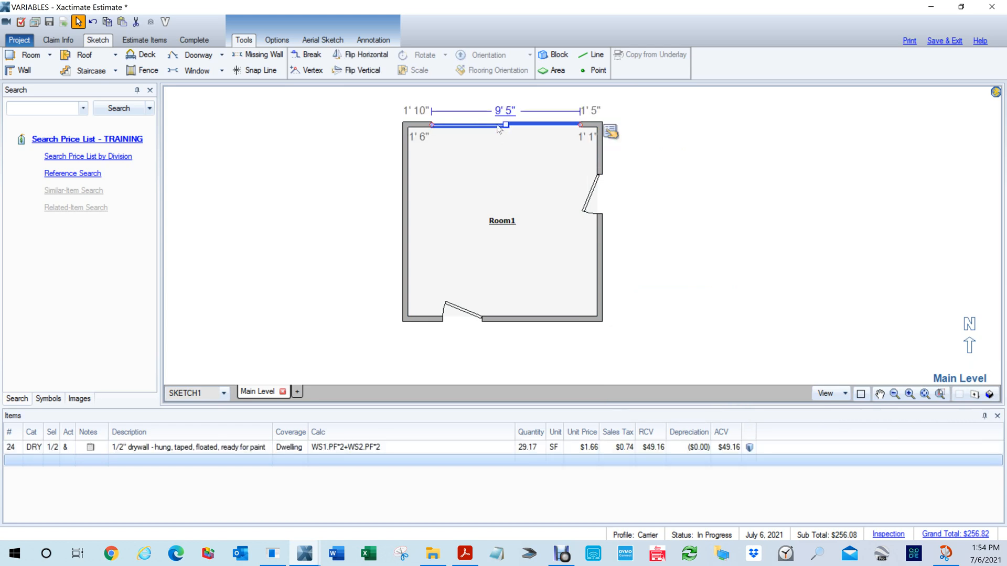
left_click(609, 132)
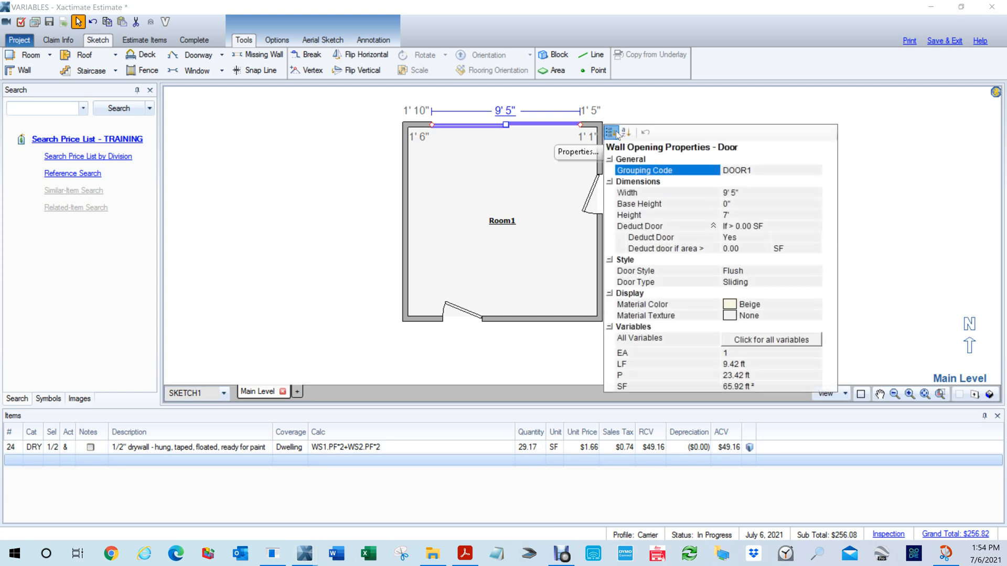
left_click(729, 215)
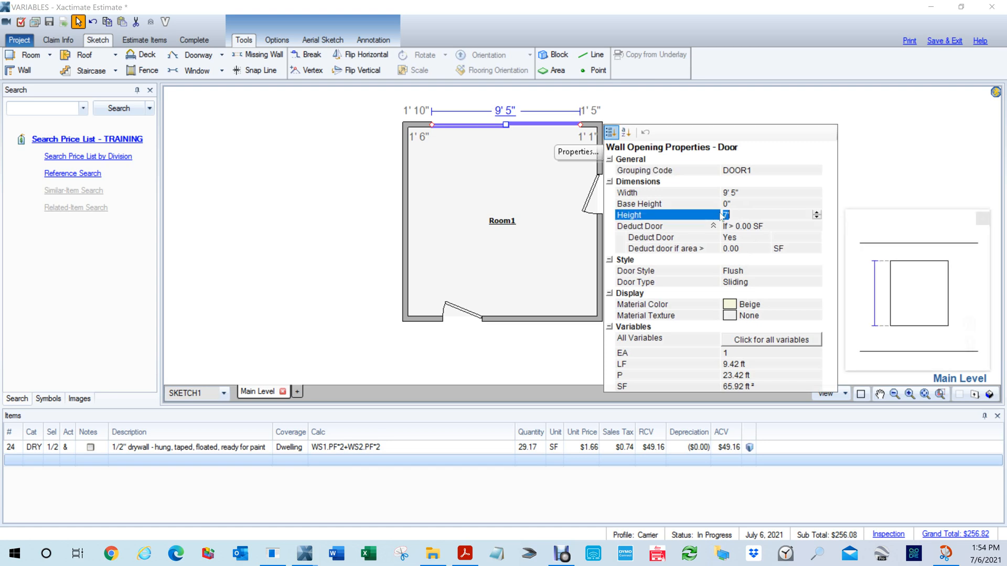
type("1")
key("Return")
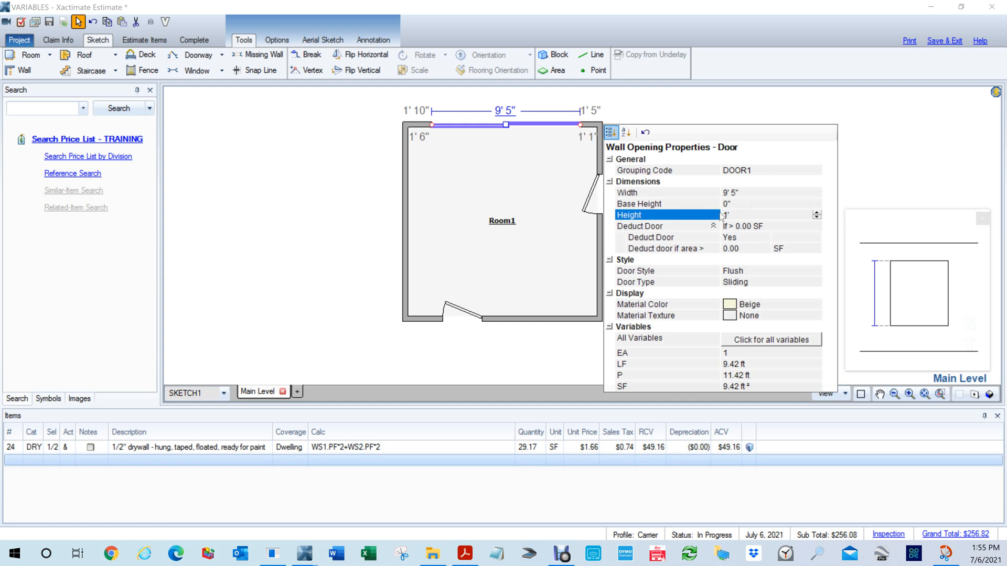
left_click(535, 259)
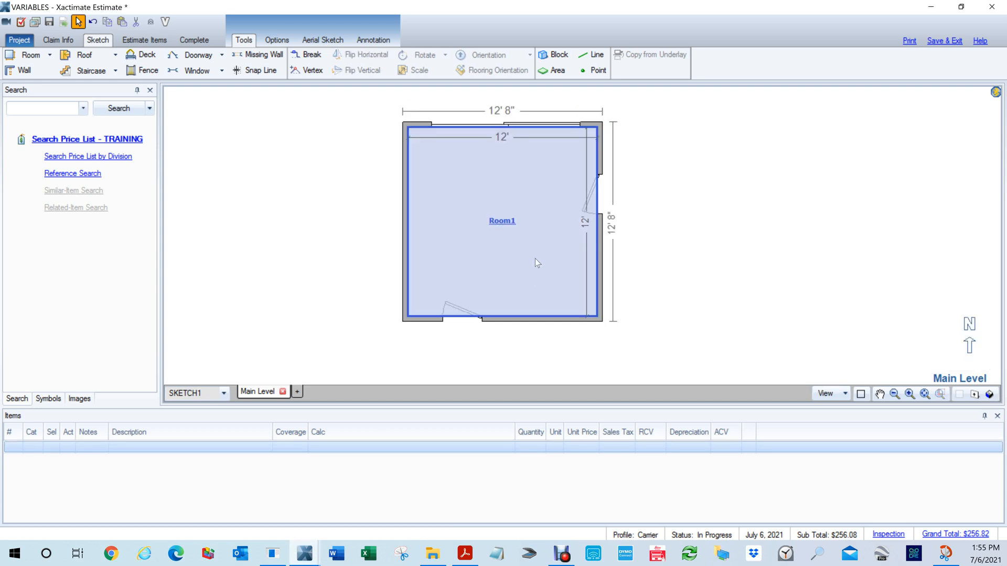
- Check Room1's drywall quantity, and set the height of the sliding door in its upper wall to 2'
left_click(495, 187)
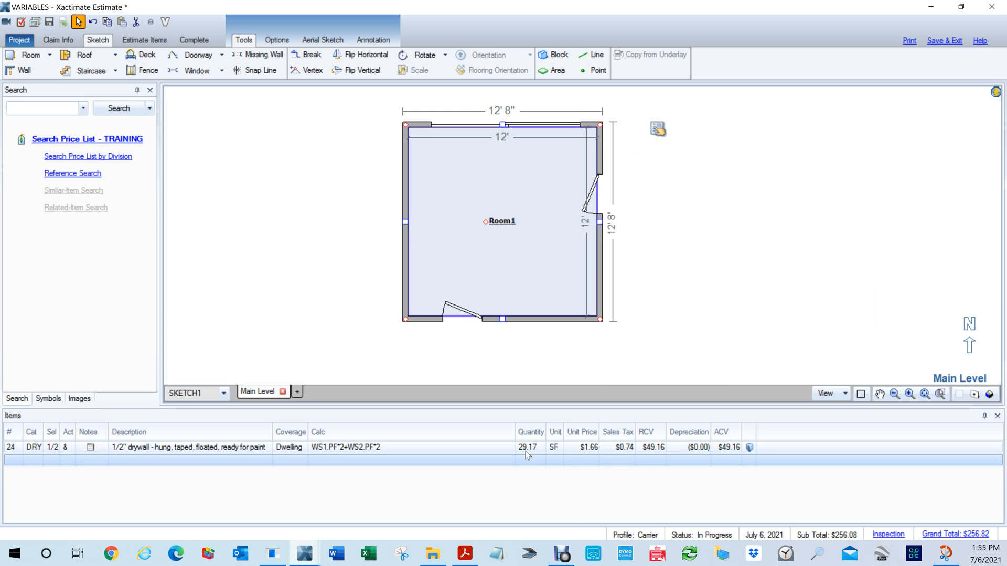
left_click(475, 126)
left_click(613, 135)
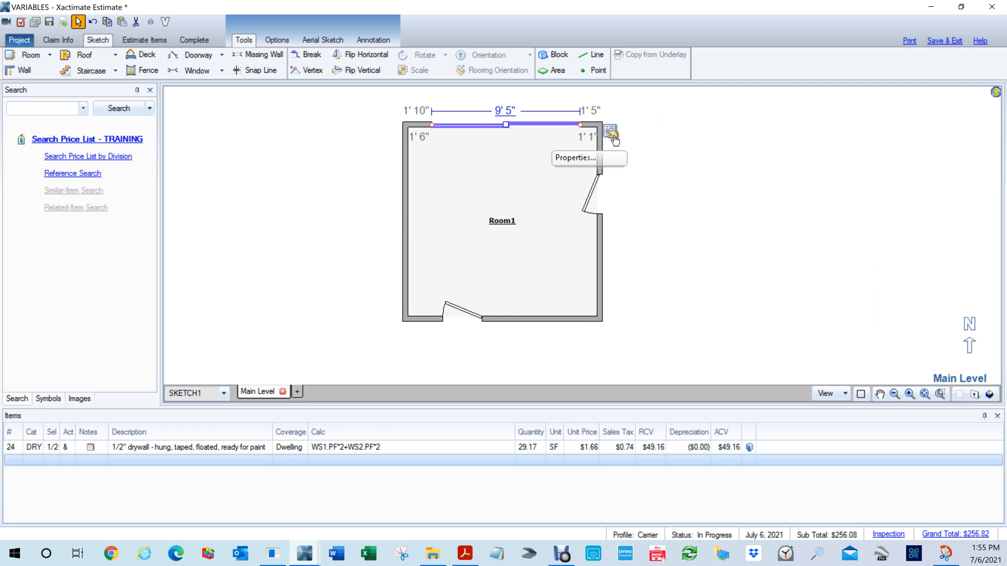
left_click(613, 137)
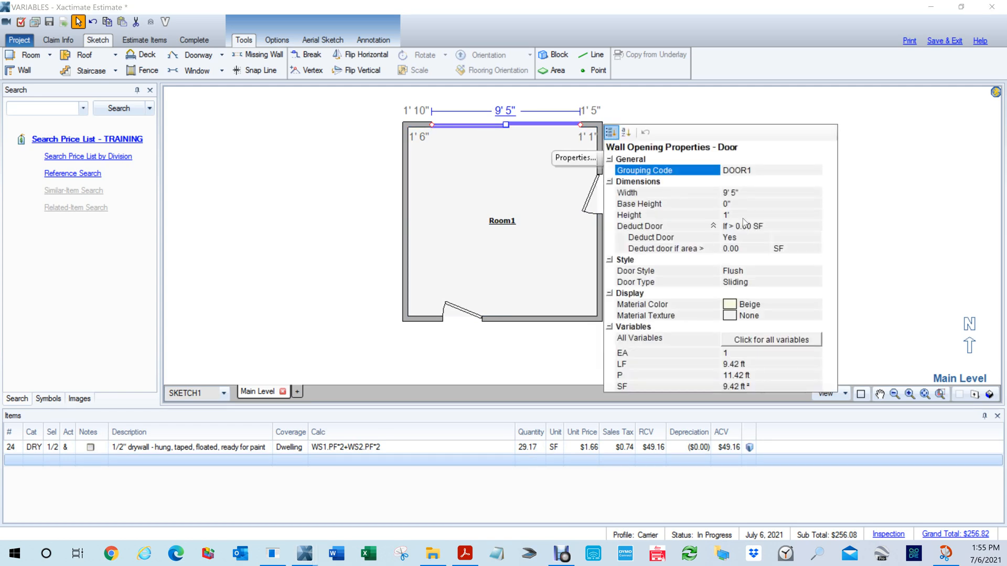
left_click(734, 215)
type("2")
key("Return")
left_click(308, 235)
- Review Room1's drywall line item and its room properties and variables
left_click(535, 241)
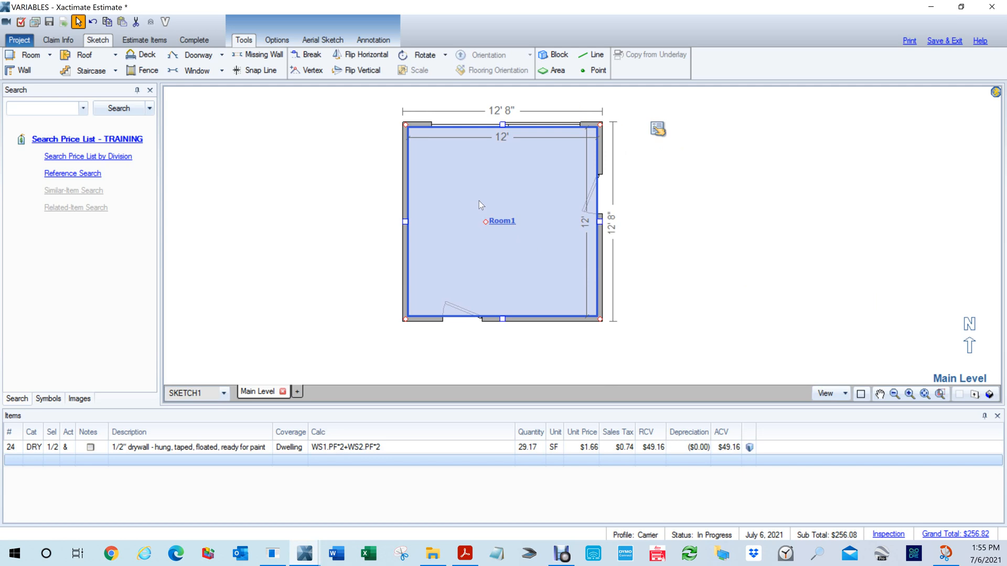
left_click(656, 129)
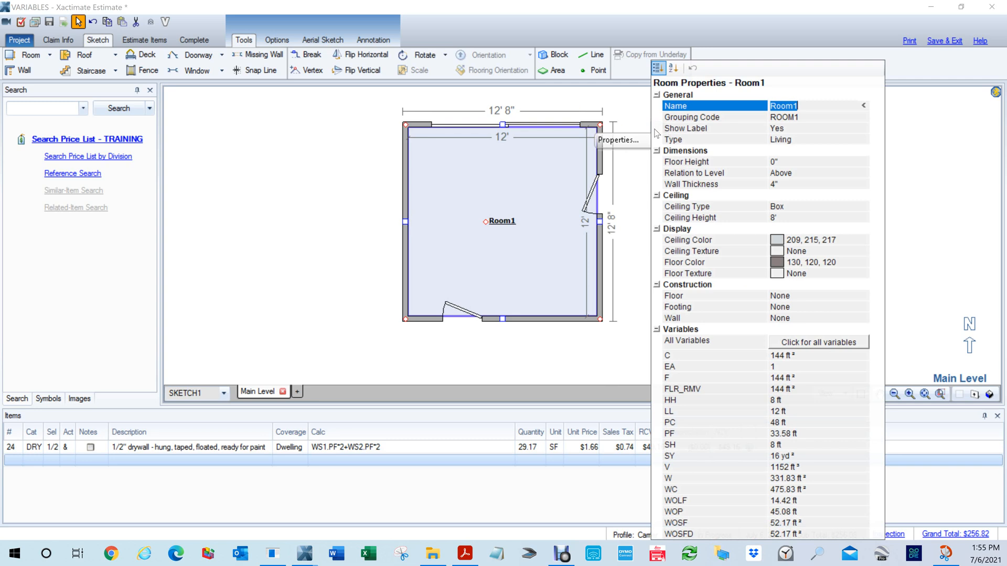
left_click(378, 166)
- Set the height of the sliding door in the upper wall to 6" and check Room1's drywall quantity
left_click(504, 125)
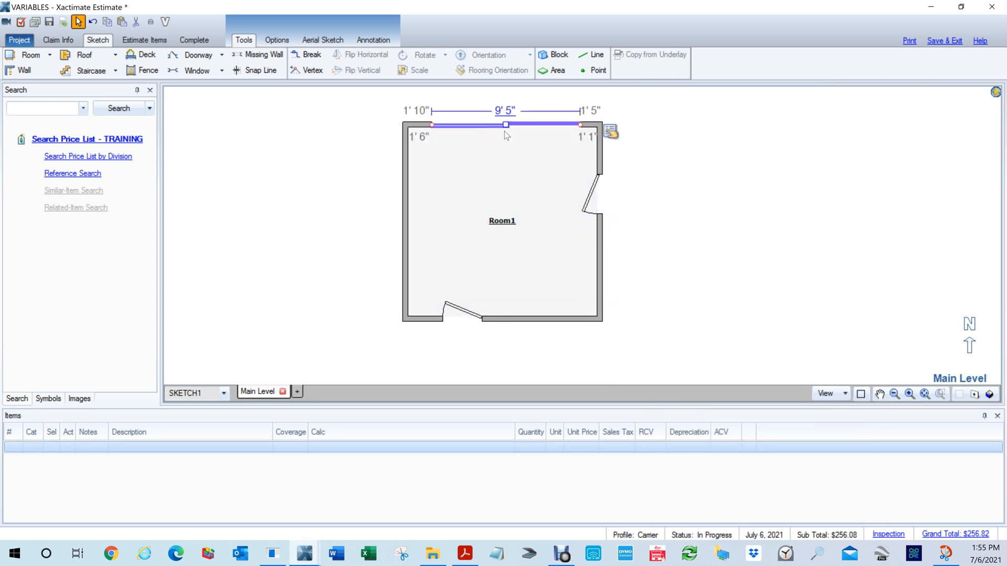
left_click(612, 131)
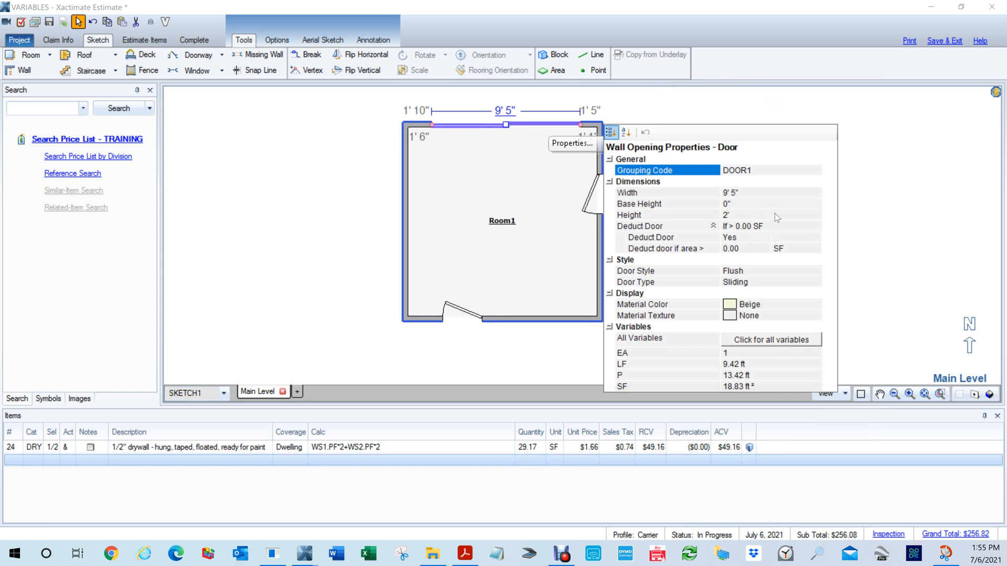
left_click(740, 216)
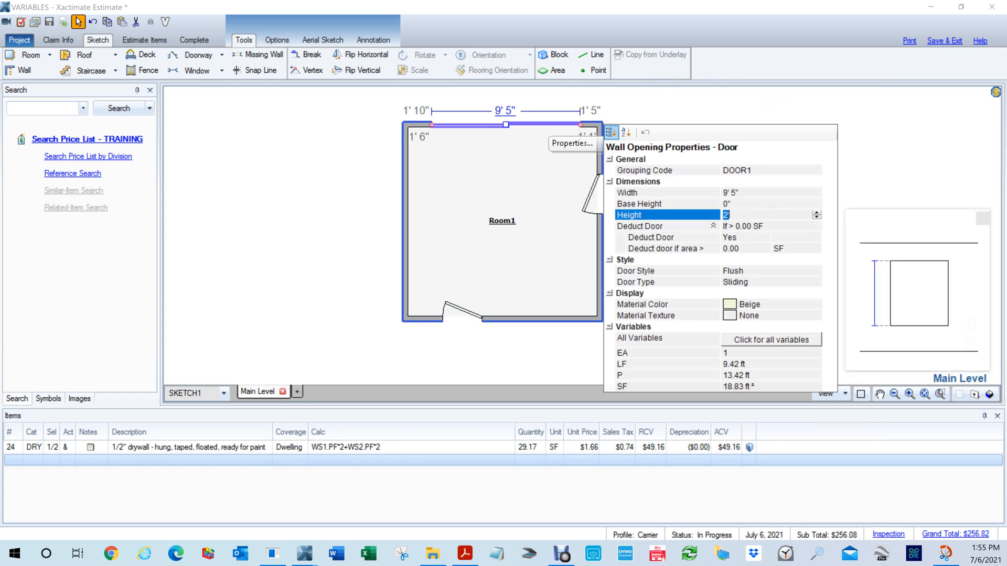
type("6")
key("Return")
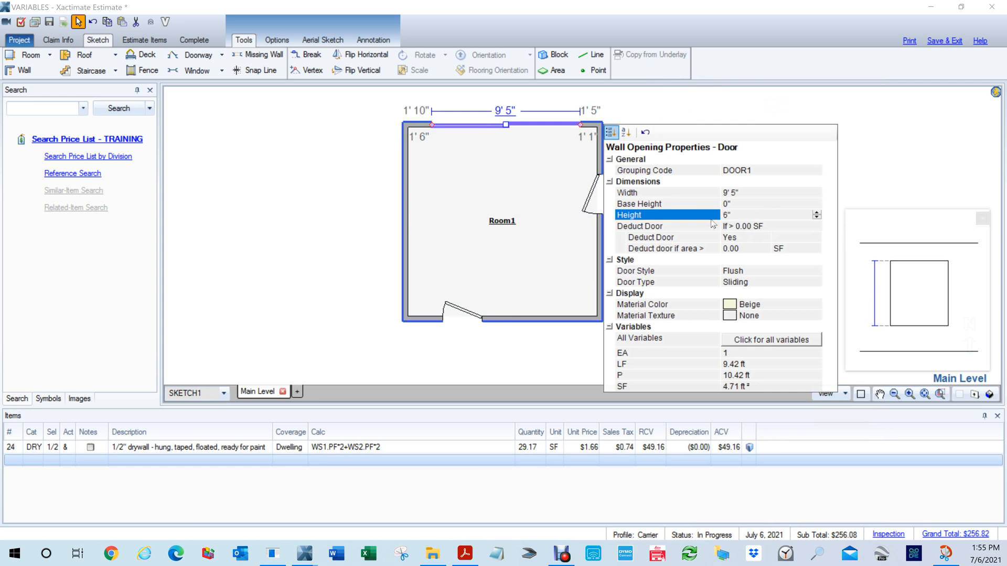
left_click(280, 251)
left_click(505, 229)
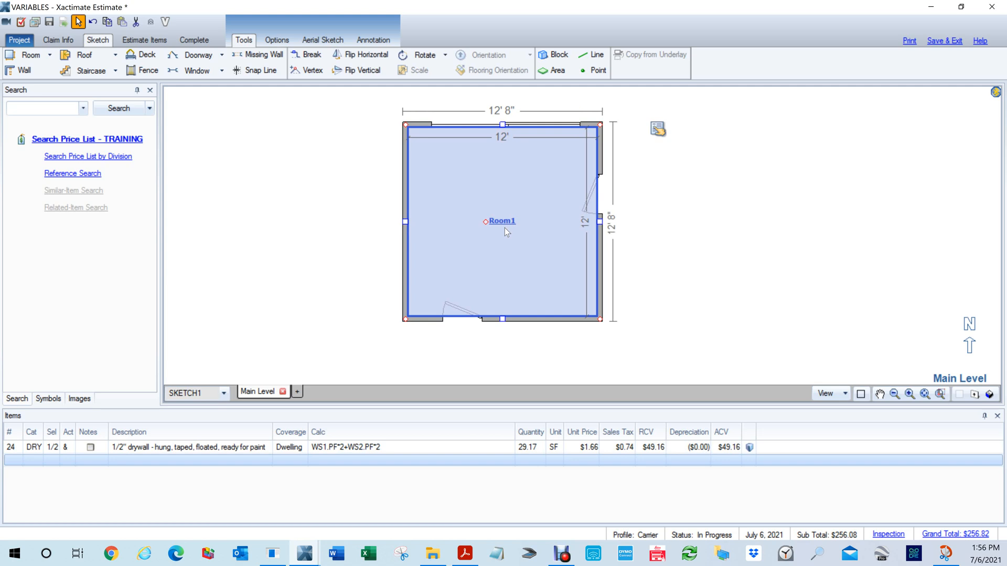
left_click(675, 262)
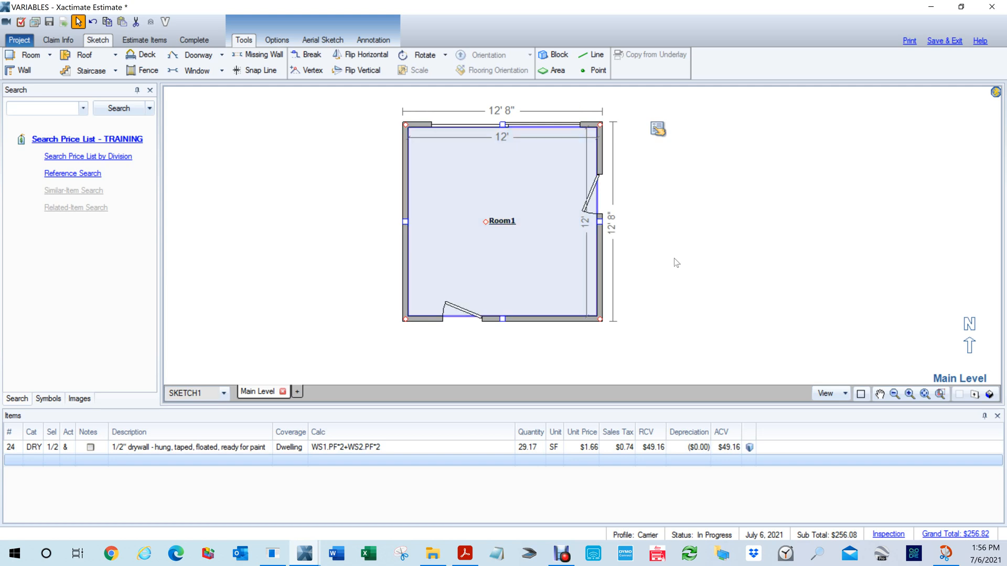
- Delete the sliding door from Room1's upper wall
left_click(502, 126)
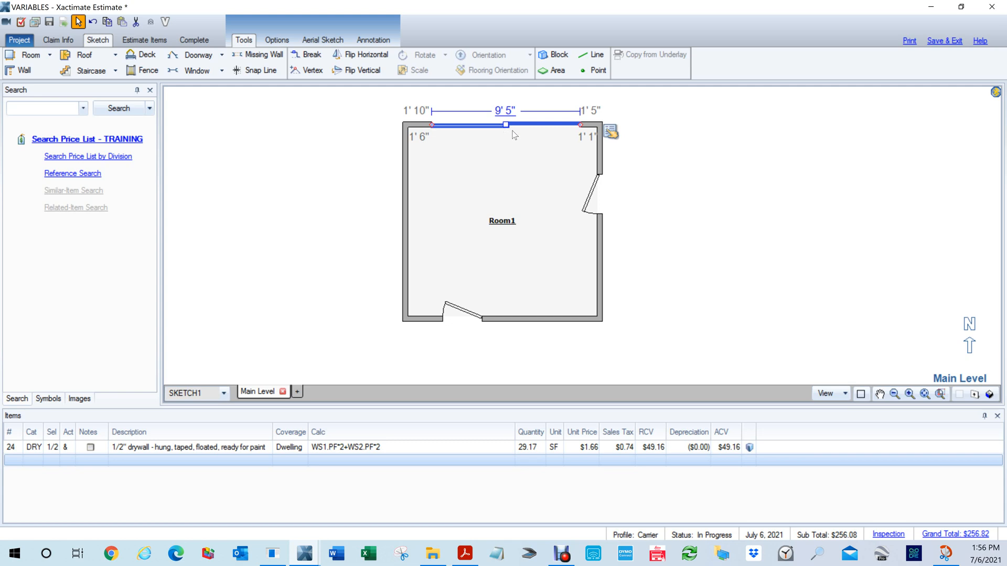
left_click(659, 204)
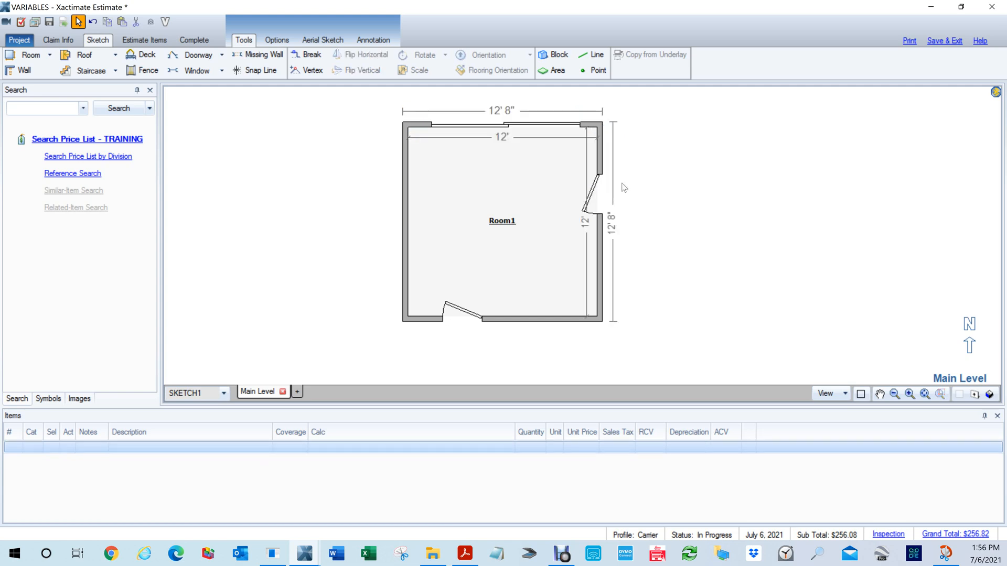
left_click(488, 130)
left_click(488, 130)
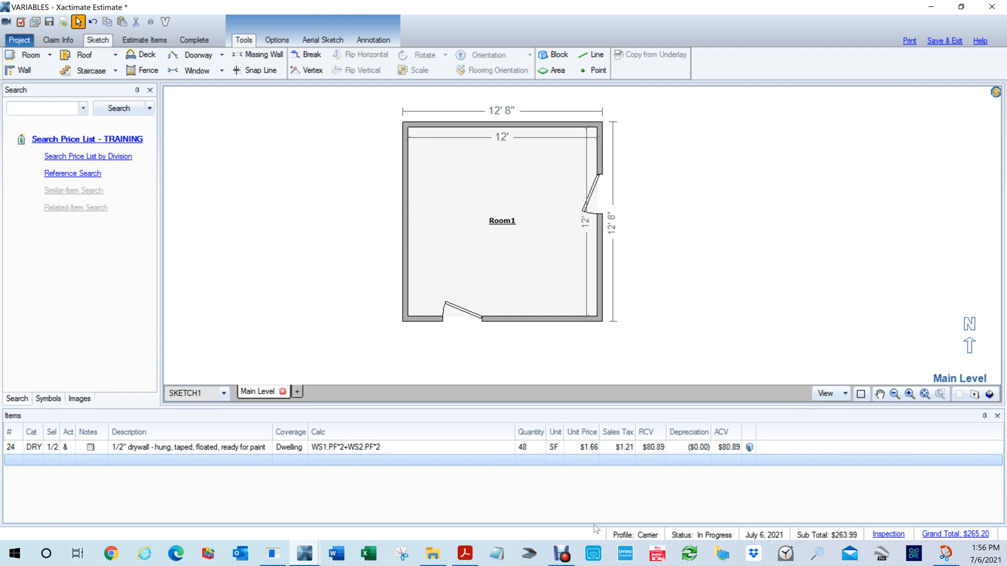
left_click(562, 555)
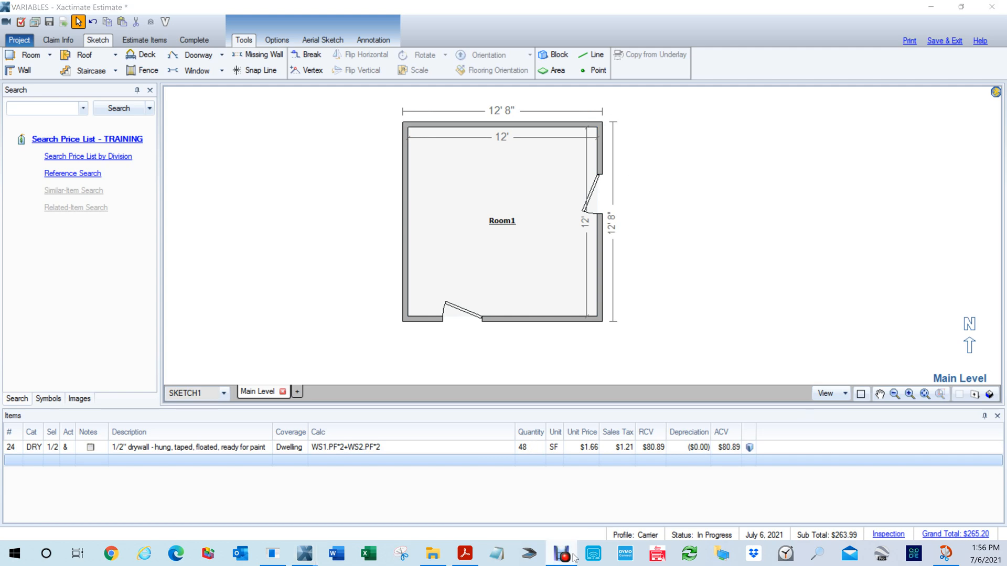